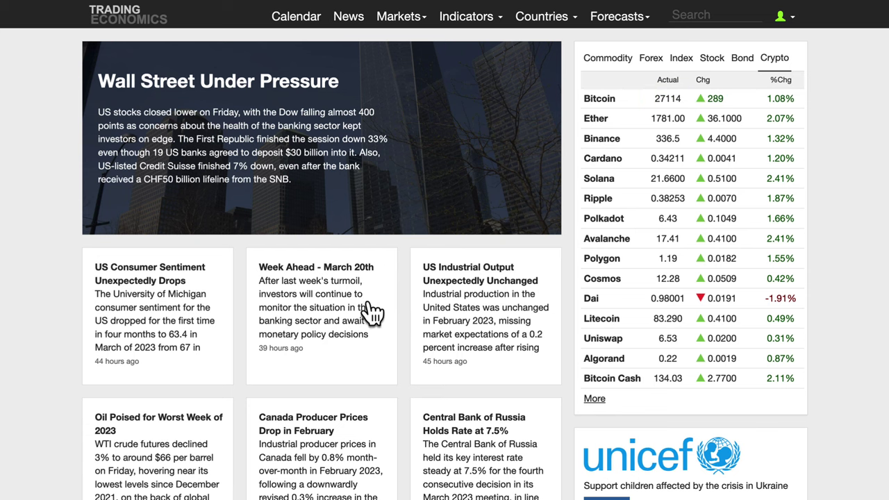
# Open the "Week Ahead - March 20th" article, highlight its summary paragraph while reading, and clear the highlight
pyautogui.click(331, 273)
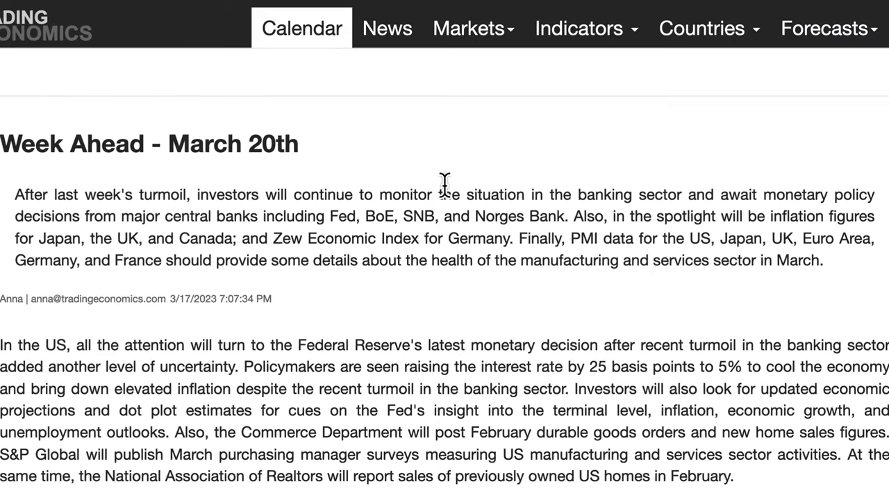
pyautogui.moveTo(14, 195)
pyautogui.mouseDown()
pyautogui.moveTo(451, 203)
pyautogui.moveTo(843, 193)
pyautogui.moveTo(324, 212)
pyautogui.moveTo(123, 205)
pyautogui.moveTo(391, 225)
pyautogui.moveTo(439, 221)
pyautogui.moveTo(410, 217)
pyautogui.moveTo(809, 226)
pyautogui.moveTo(123, 240)
pyautogui.moveTo(76, 232)
pyautogui.moveTo(196, 243)
pyautogui.moveTo(860, 245)
pyautogui.moveTo(198, 245)
pyautogui.moveTo(178, 276)
pyautogui.moveTo(425, 264)
pyautogui.moveTo(822, 268)
pyautogui.mouseUp()
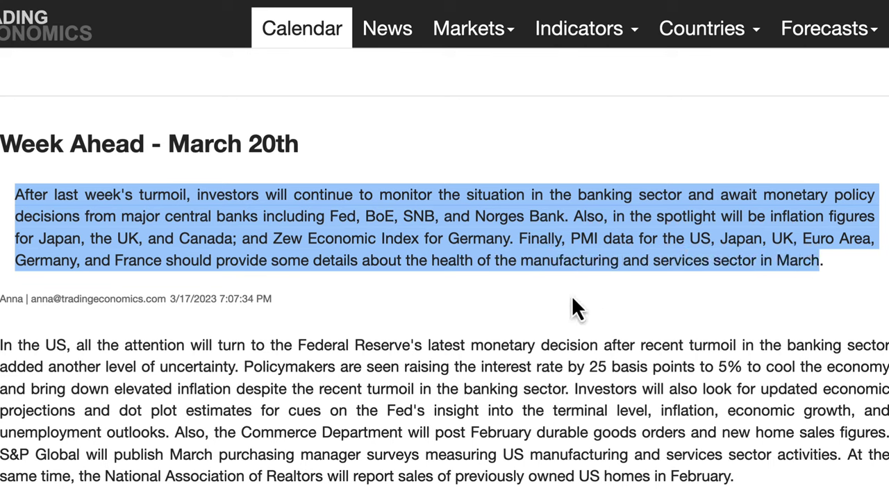
pyautogui.click(531, 285)
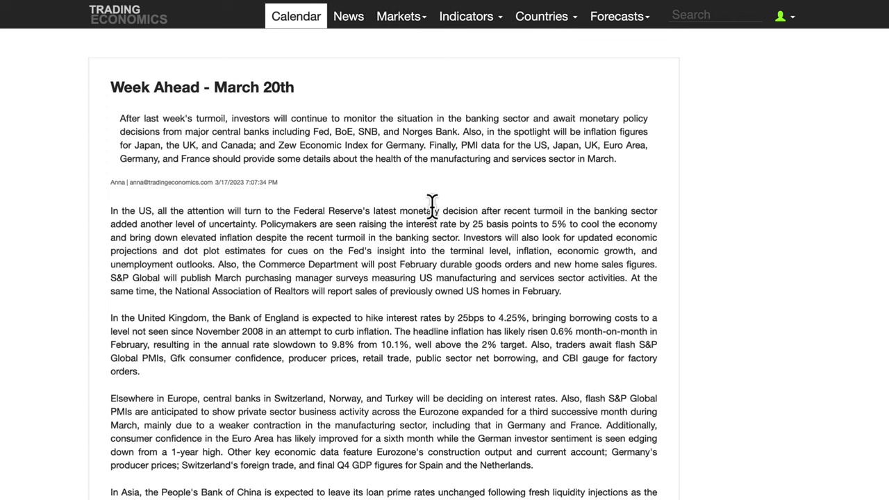
# Read the article's regional outlooks, highlighting the closing sentence about Australia's PMI data and the RBA minutes
pyautogui.scroll(-1, 437, 375)
pyautogui.scroll(-5, 437, 375)
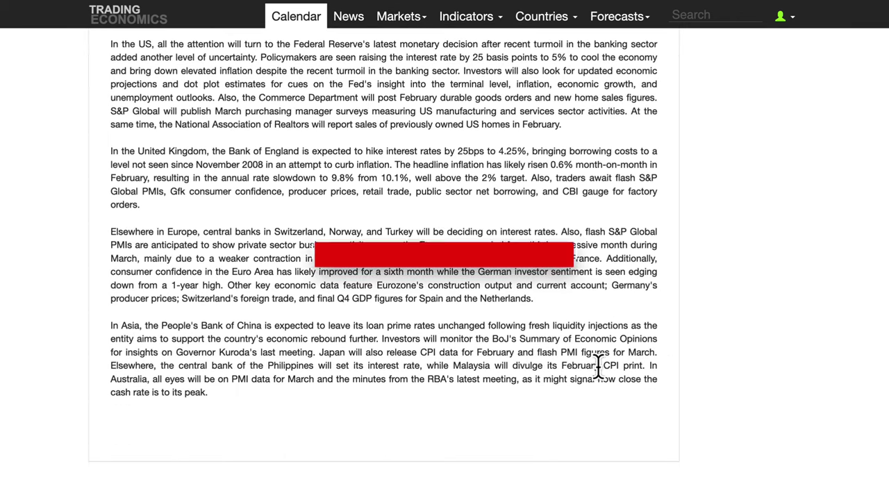
pyautogui.moveTo(649, 367)
pyautogui.mouseDown()
pyautogui.moveTo(660, 375)
pyautogui.moveTo(651, 379)
pyautogui.mouseUp()
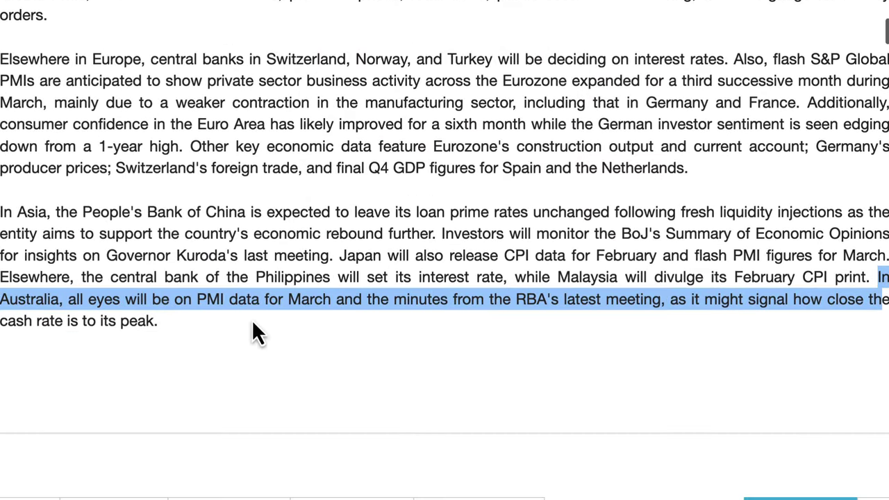
pyautogui.moveTo(224, 331); pyautogui.dragTo(397, 337)
pyautogui.moveTo(398, 305); pyautogui.dragTo(157, 324)
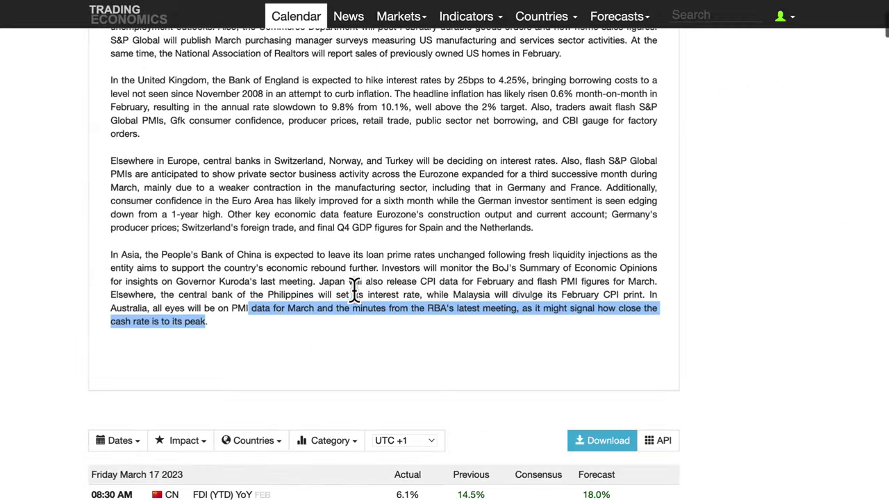
pyautogui.scroll(3, 358, 288)
pyautogui.scroll(2, 355, 275)
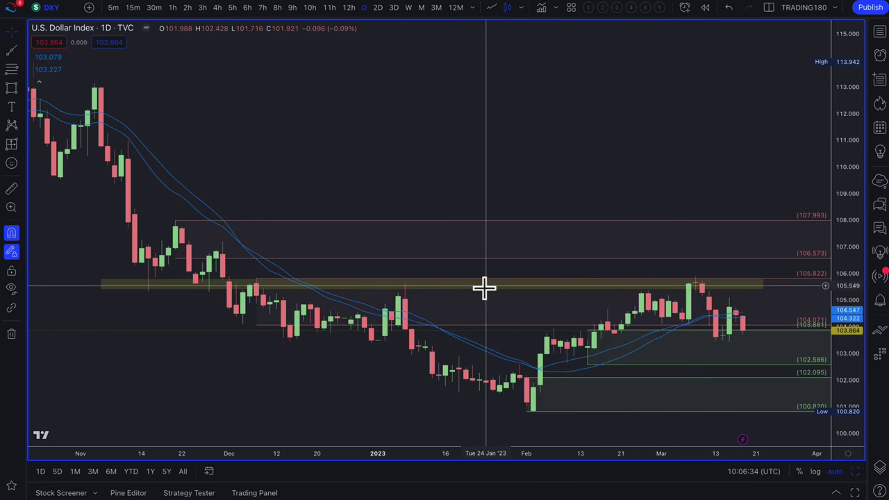
# Switch from the U.S. Dollar Index daily chart to Investopedia's risk-on risk-off article and highlight its two opening paragraphs in turn
pyautogui.scroll(5, 571, 313)
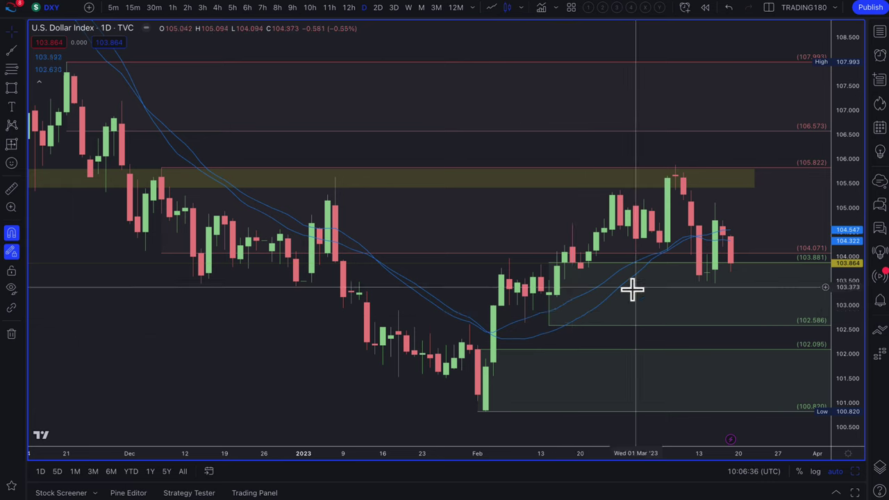
pyautogui.click(236, 1)
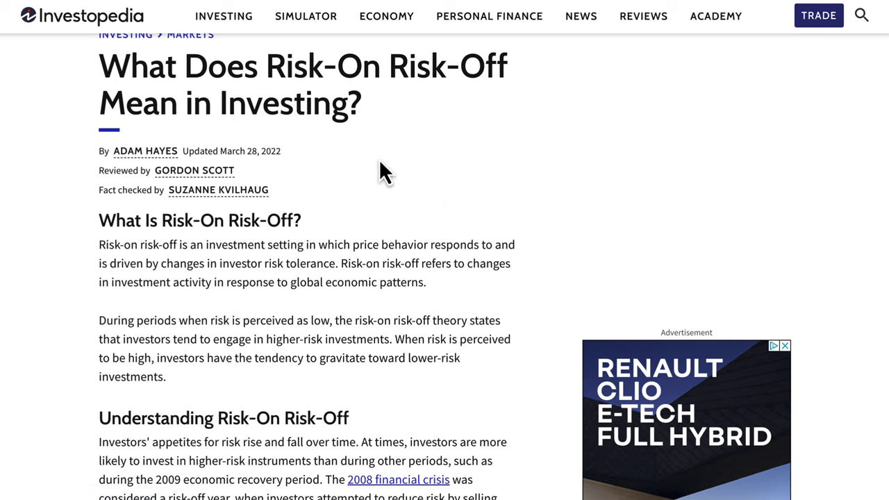
pyautogui.scroll(1, 379, 173)
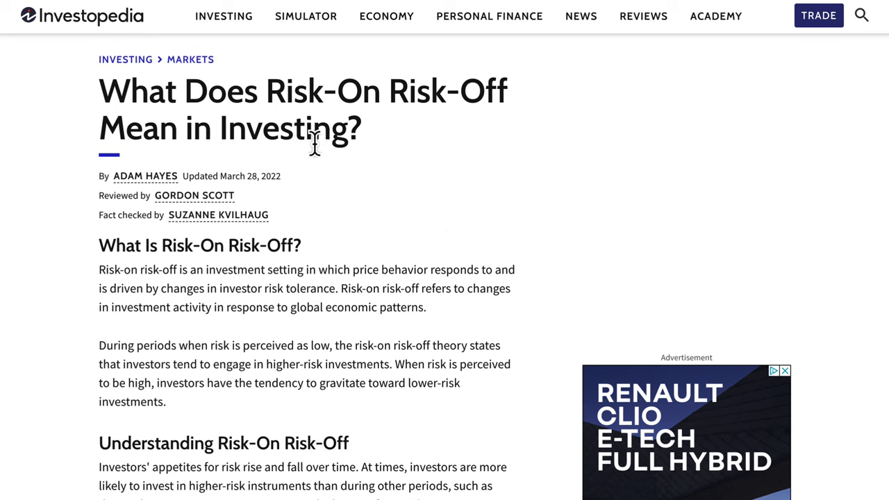
pyautogui.scroll(-1, 390, 270)
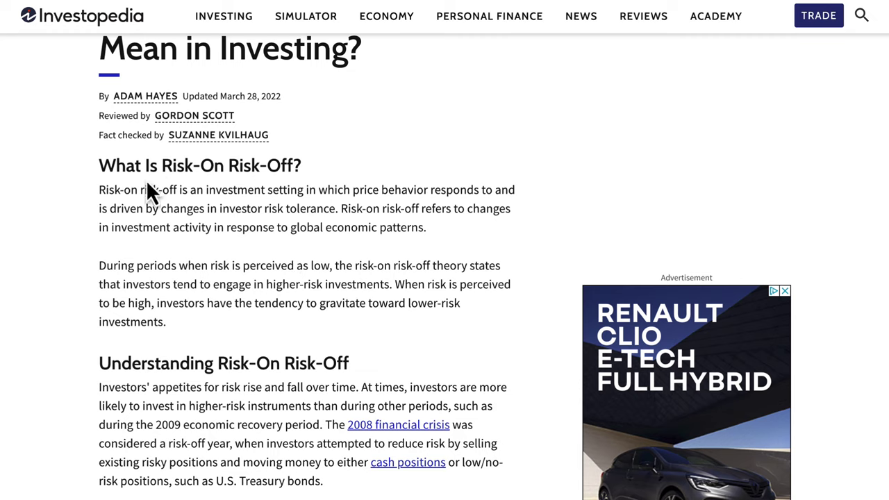
pyautogui.moveTo(100, 189); pyautogui.dragTo(427, 233)
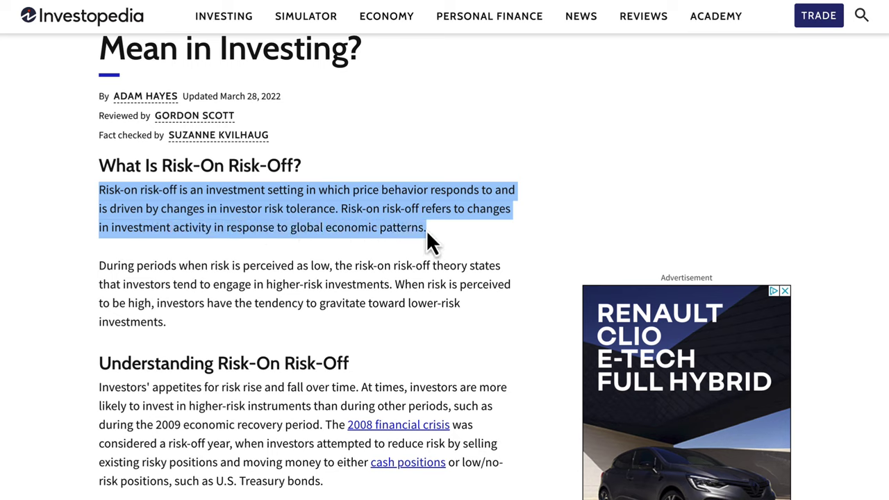
pyautogui.moveTo(97, 270); pyautogui.dragTo(467, 320)
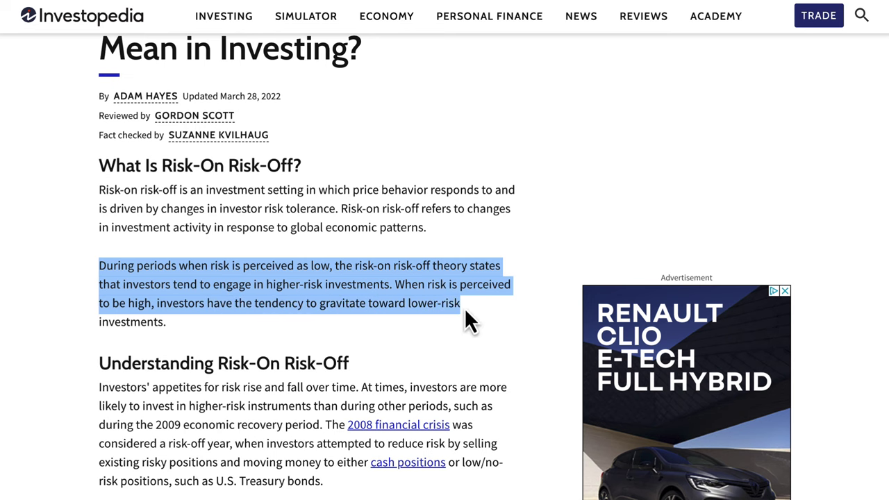
# Find the article's Risk Sentiment section and highlight its heading and first paragraph while reading
pyautogui.scroll(-8, 391, 373)
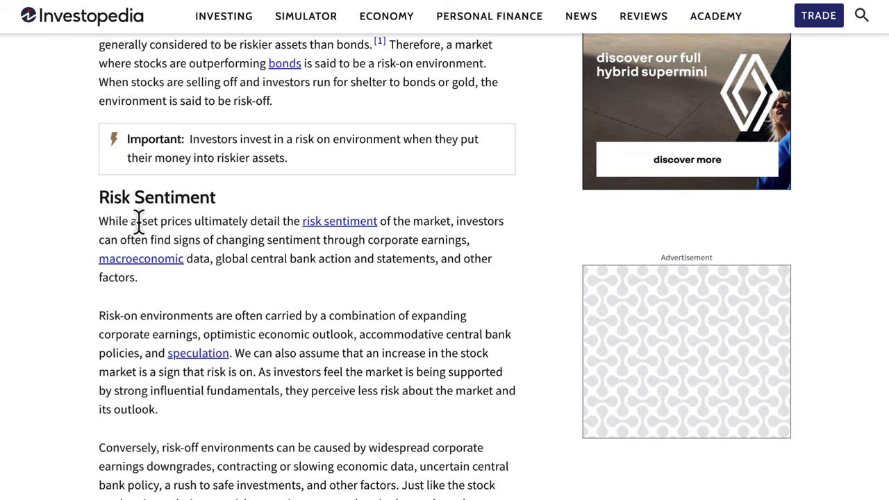
pyautogui.scroll(-1, 118, 160)
pyautogui.moveTo(137, 123); pyautogui.dragTo(226, 133)
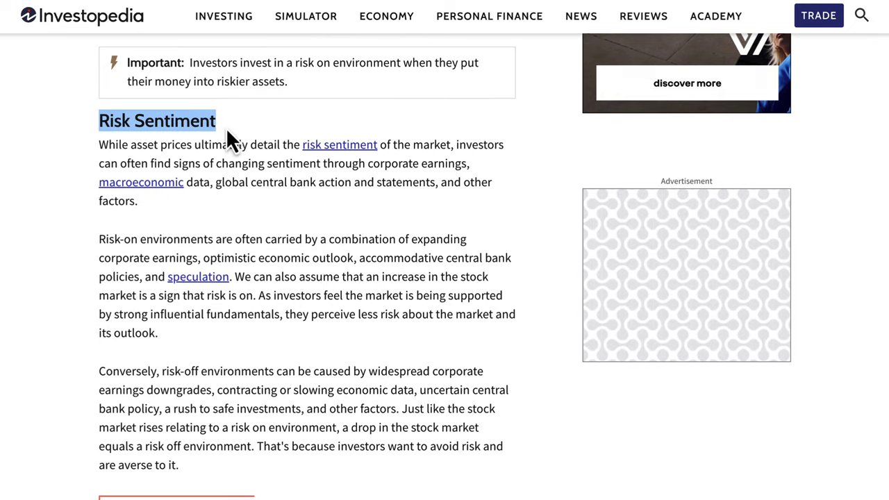
pyautogui.moveTo(98, 145); pyautogui.dragTo(185, 182)
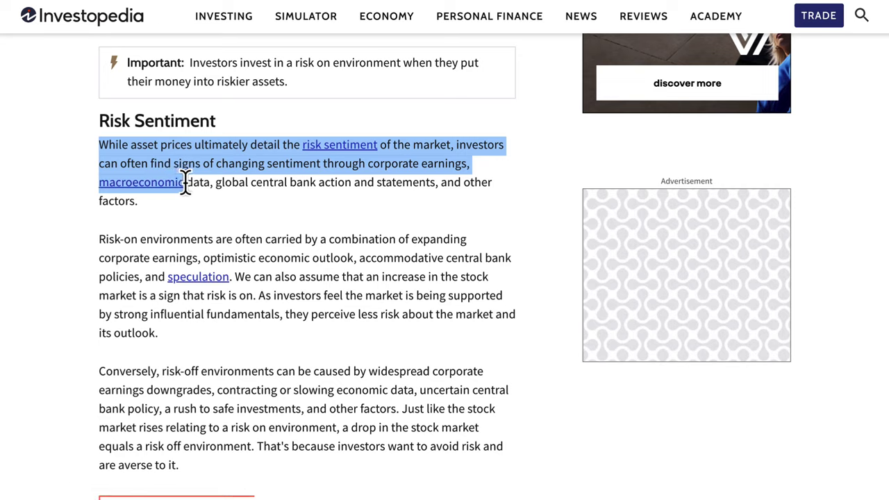
pyautogui.moveTo(186, 182); pyautogui.dragTo(289, 215)
# Highlight the whole paragraph on what drives risk-on environments, from "Risk-on environments" to "its outlook"
pyautogui.moveTo(99, 240); pyautogui.dragTo(240, 273)
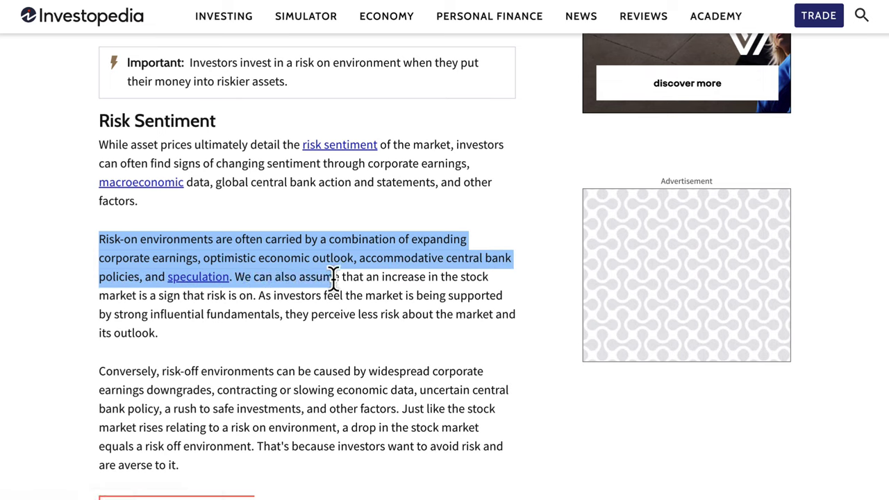
pyautogui.moveTo(394, 278); pyautogui.dragTo(141, 295)
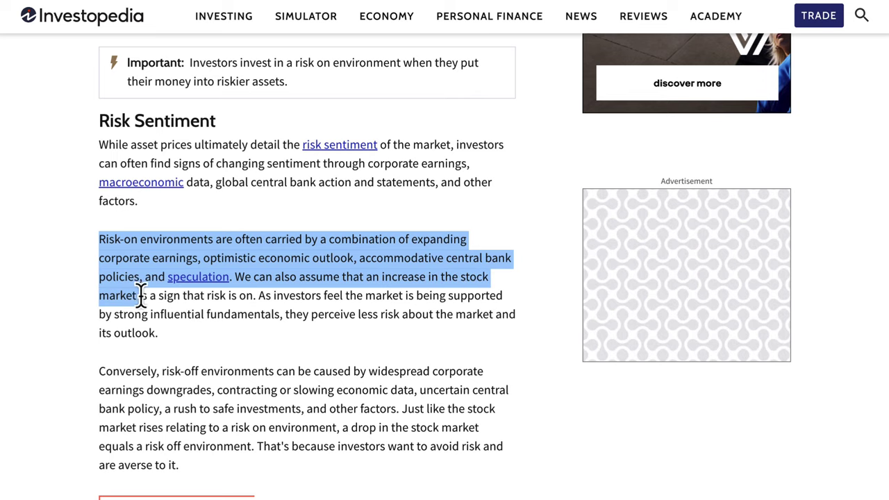
pyautogui.moveTo(141, 295); pyautogui.dragTo(292, 345)
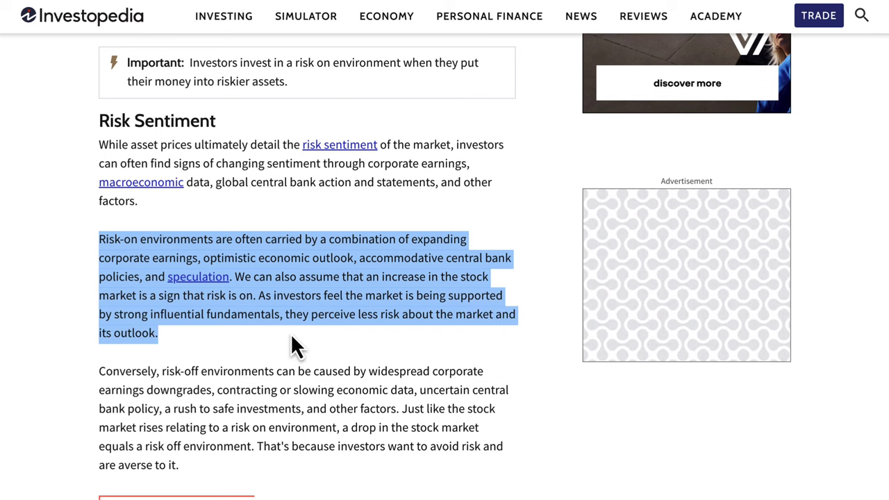
# Highlight the paragraph on what causes risk-off environments, from "risk-off environments" onward, and clear the highlight
pyautogui.scroll(-1, 299, 368)
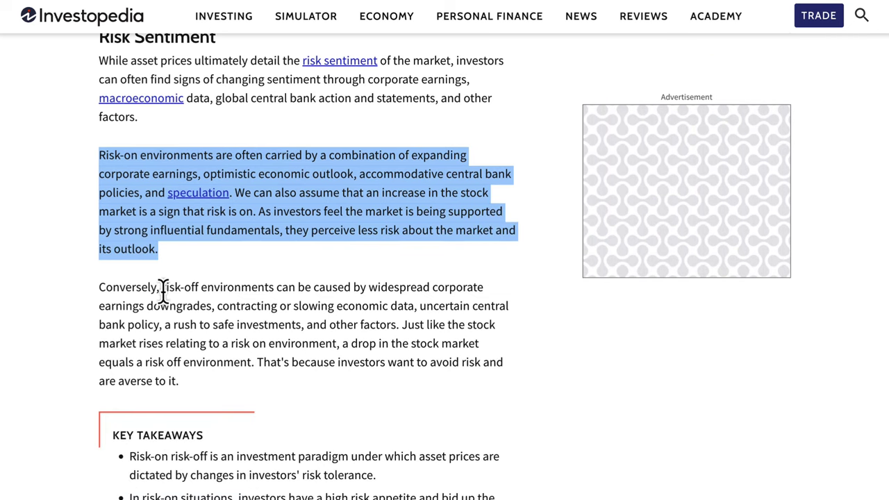
pyautogui.click(164, 290)
pyautogui.moveTo(163, 290); pyautogui.dragTo(176, 381)
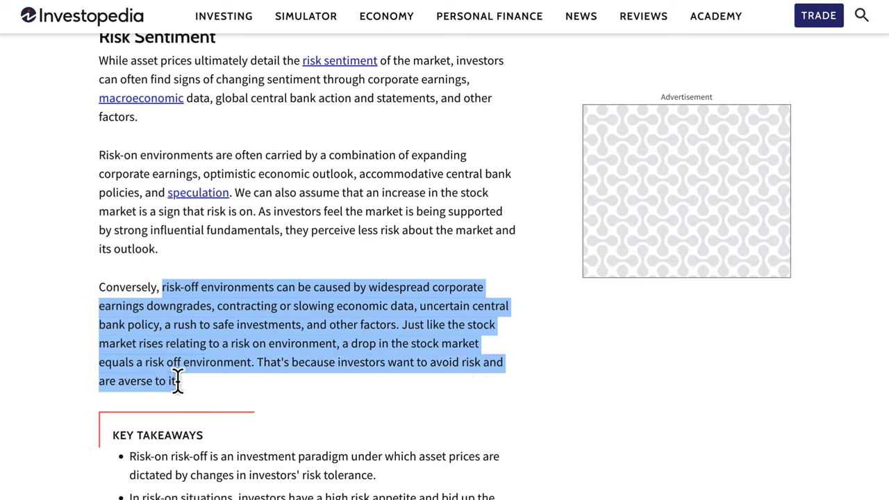
pyautogui.click(373, 341)
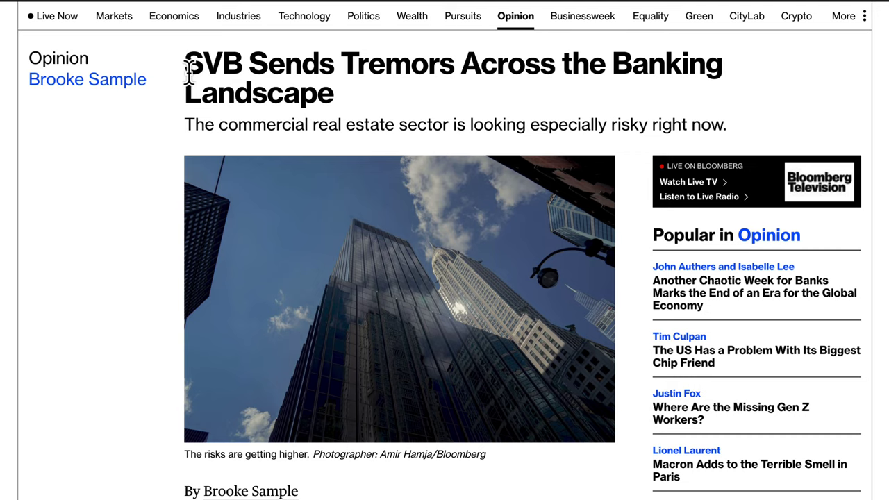
# Highlight the headline "SVB Sends Tremors Across the Banking Landscape" and the commercial real estate subheading in the Bloomberg article
pyautogui.moveTo(185, 65); pyautogui.dragTo(522, 87)
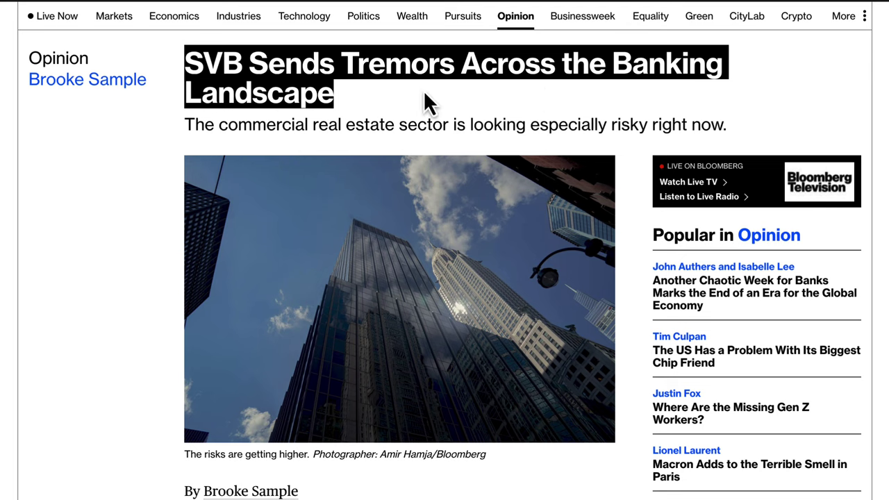
pyautogui.moveTo(362, 95); pyautogui.dragTo(708, 96)
pyautogui.moveTo(264, 94); pyautogui.dragTo(736, 133)
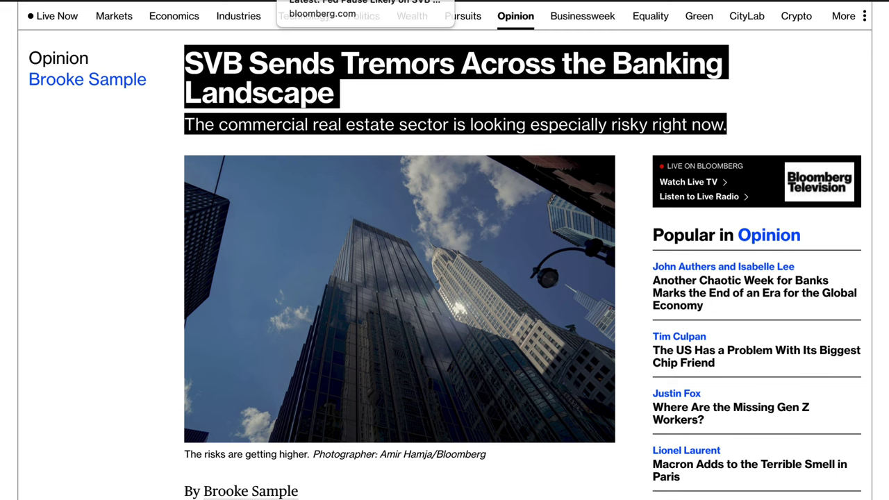
# Switch to Bloomberg's article "Fed to Consider a Pause as Fallout From SVB Roils Markets" and highlight its headline and bullet points
pyautogui.click(326, 0)
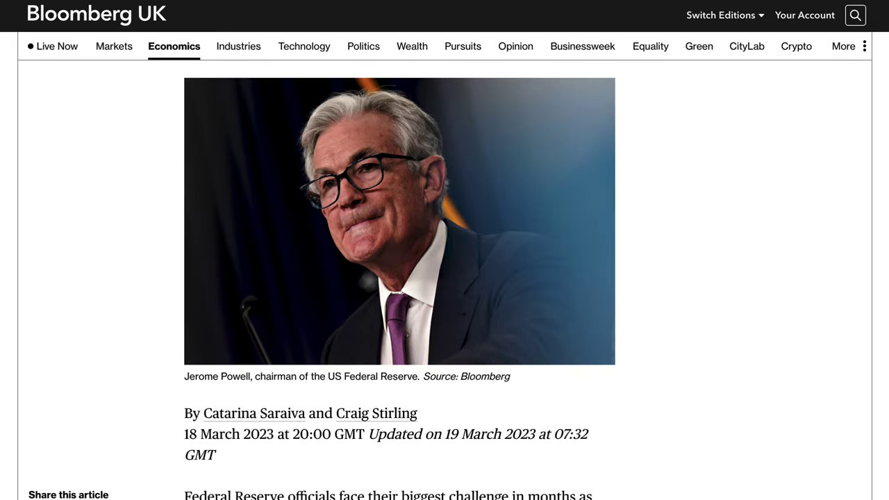
pyautogui.scroll(2, 122, 285)
pyautogui.scroll(1, 121, 300)
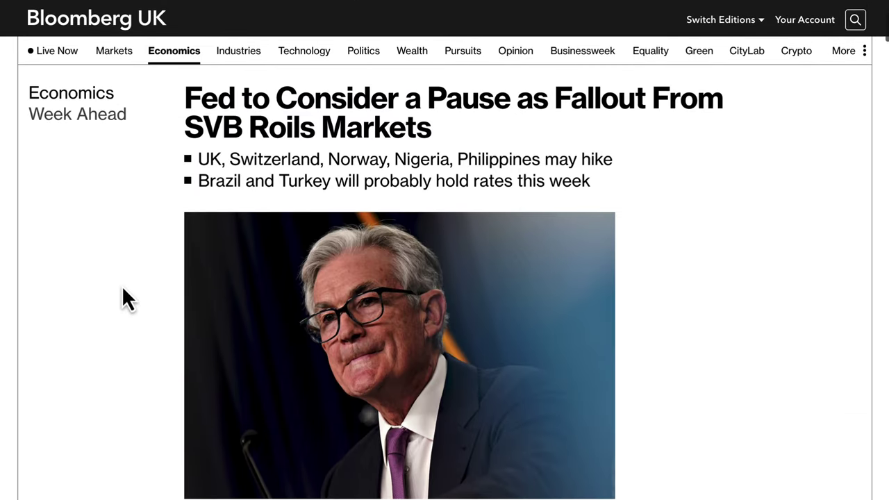
pyautogui.moveTo(188, 105); pyautogui.dragTo(432, 143)
pyautogui.moveTo(208, 167); pyautogui.dragTo(381, 188)
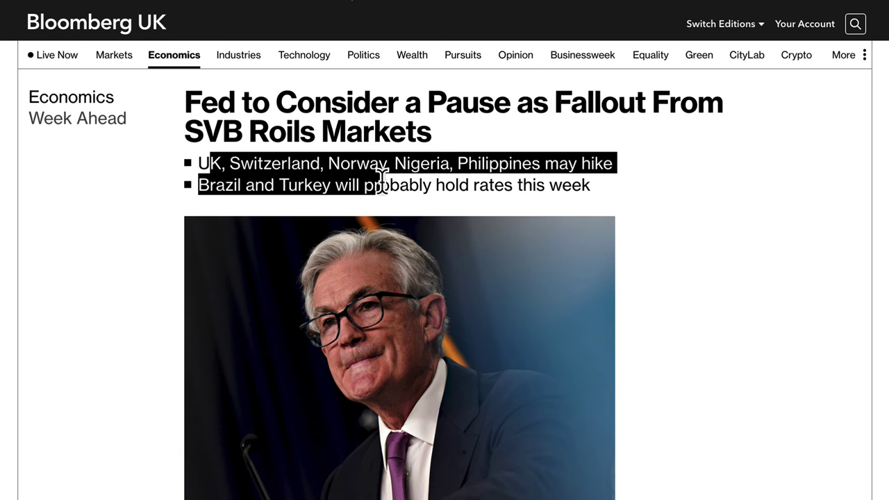
pyautogui.click(244, 186)
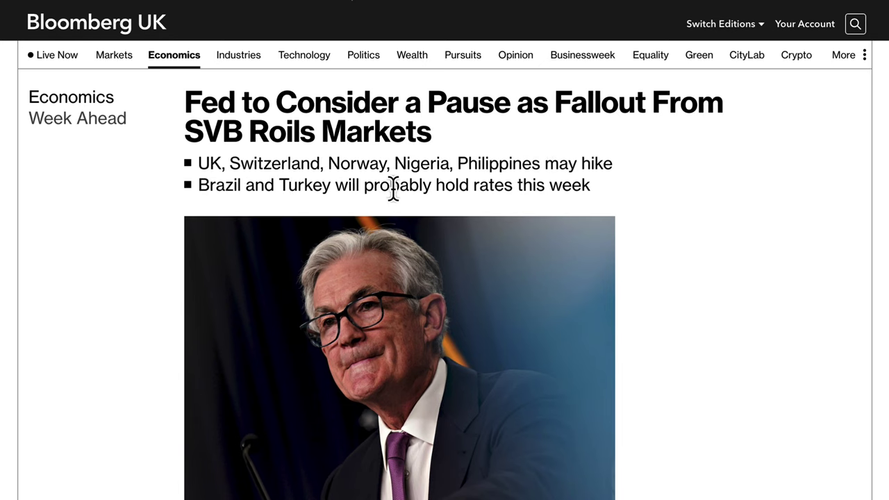
# Highlight the article's first two paragraphs in turn, on the Fed's rate challenge and the pre-collapse rate plans, and clear the highlight
pyautogui.scroll(-6, 393, 188)
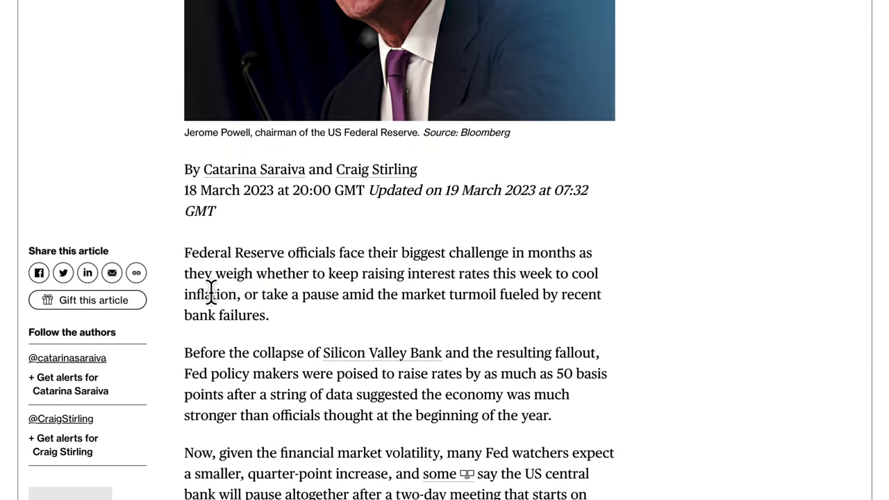
pyautogui.moveTo(199, 254); pyautogui.dragTo(605, 322)
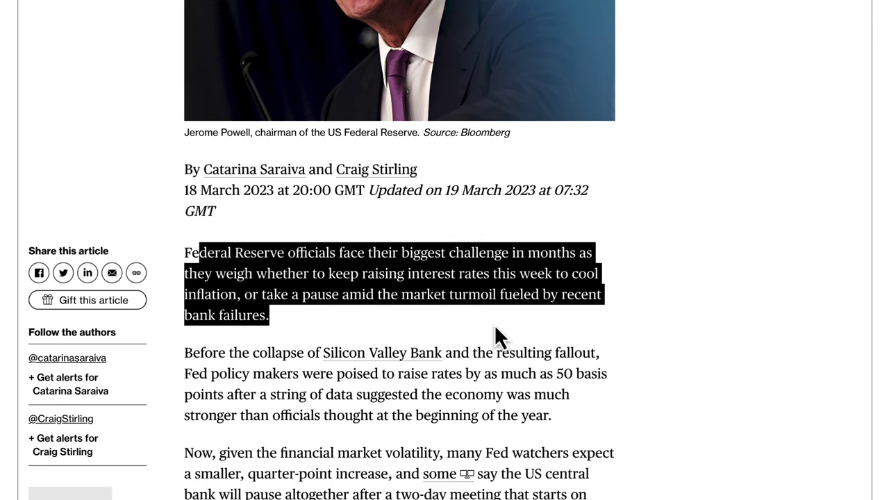
pyautogui.scroll(-1, 497, 332)
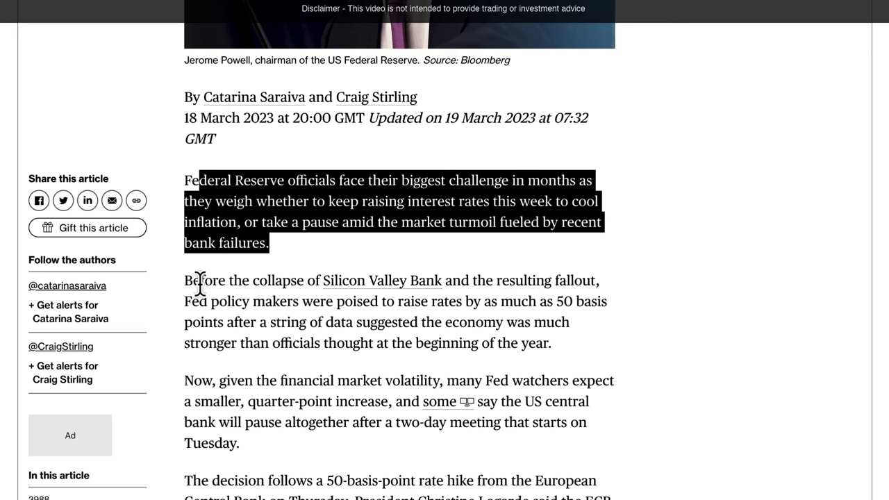
pyautogui.moveTo(185, 281); pyautogui.dragTo(563, 352)
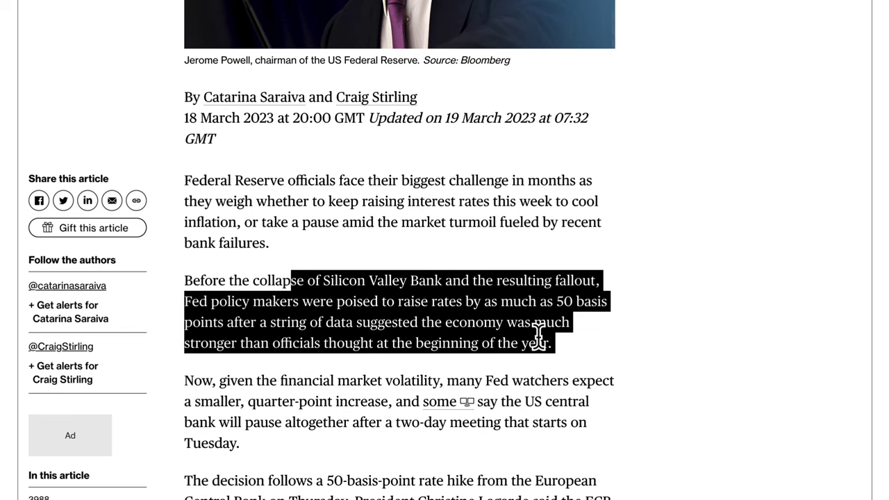
pyautogui.scroll(-2, 555, 312)
pyautogui.click(587, 226)
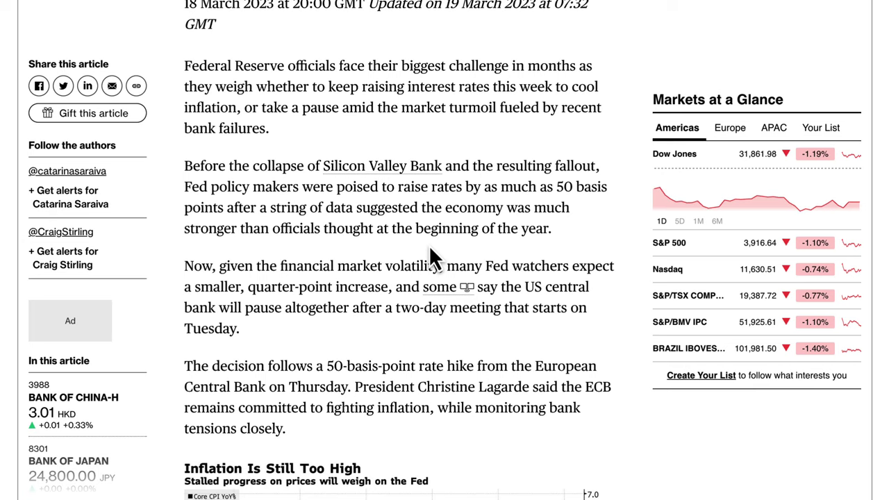
# Highlight the paragraph on Fed watchers expecting a smaller increase and view the "Inflation Is Still Too High" chart
pyautogui.moveTo(184, 268); pyautogui.dragTo(570, 337)
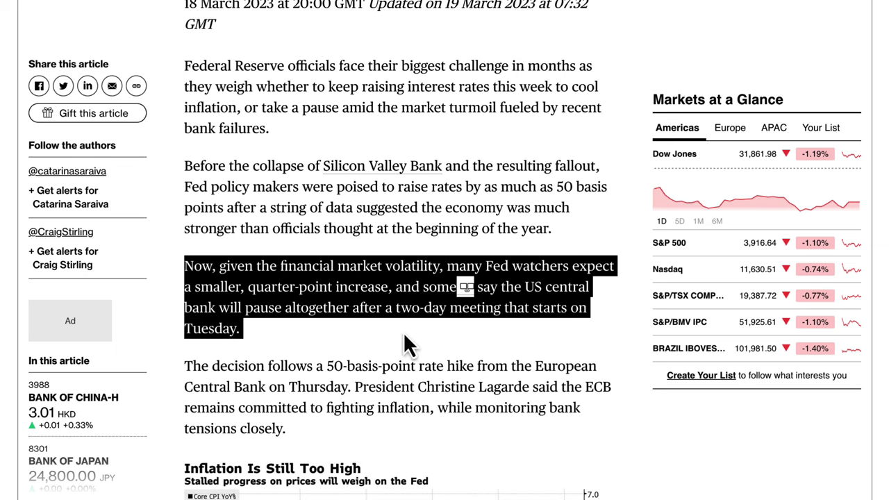
pyautogui.scroll(-3, 409, 359)
pyautogui.scroll(-2, 445, 283)
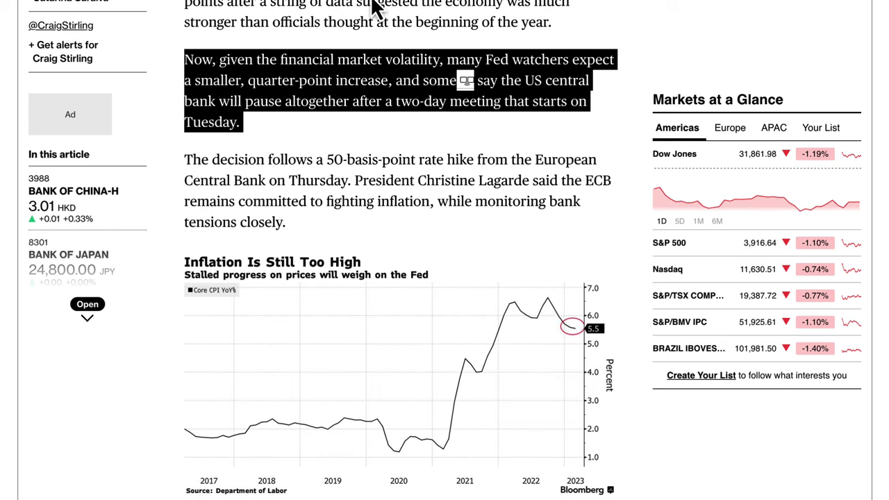
# Switch to the TradingView U.S. Dollar Index daily chart and brush a downward arrow from the latest candle to a circled target at about 101.2
pyautogui.scroll(-3, 423, 253)
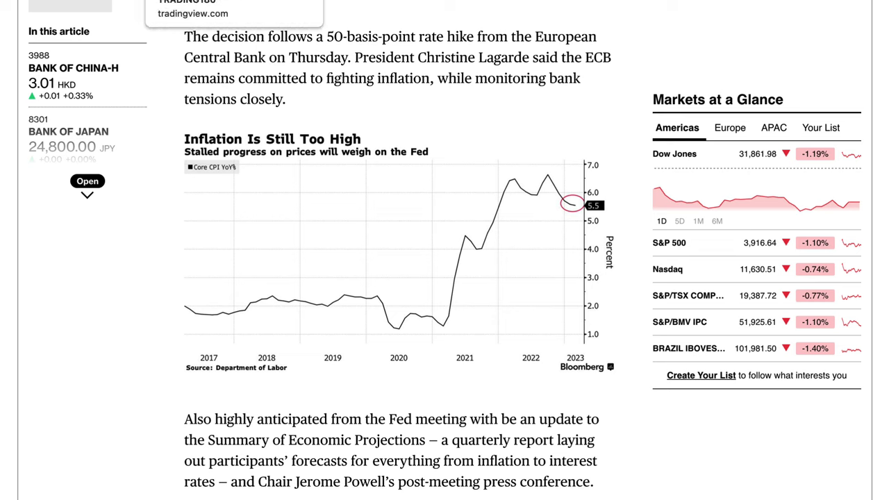
pyautogui.click(187, 1)
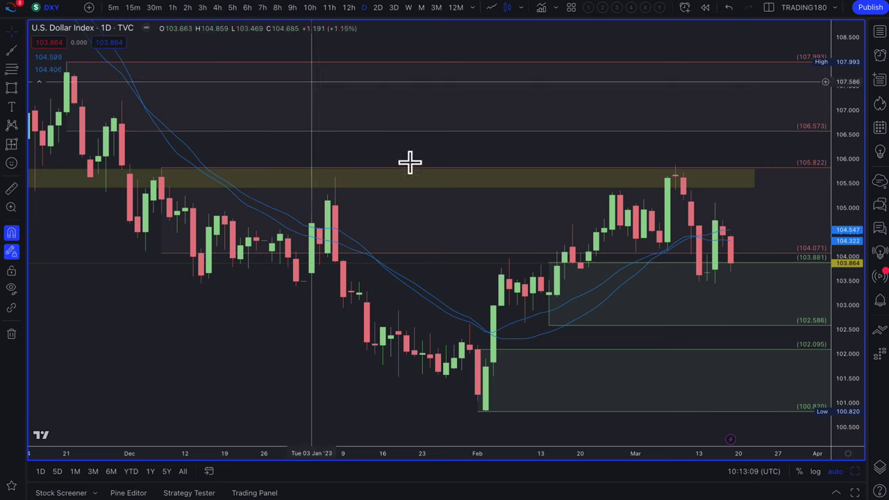
pyautogui.click(20, 90)
pyautogui.click(35, 89)
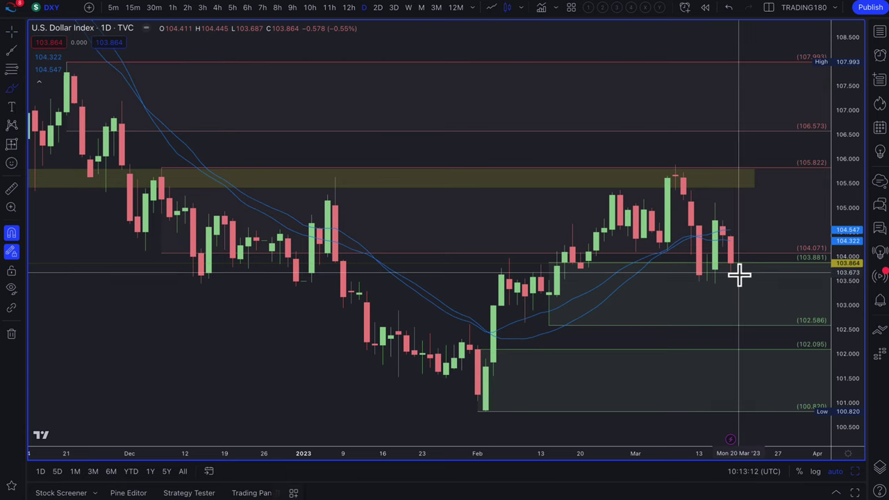
pyautogui.moveTo(731, 264)
pyautogui.mouseDown()
pyautogui.moveTo(764, 397)
pyautogui.moveTo(774, 389)
pyautogui.moveTo(756, 407)
pyautogui.moveTo(764, 381)
pyautogui.moveTo(771, 386)
pyautogui.mouseUp()
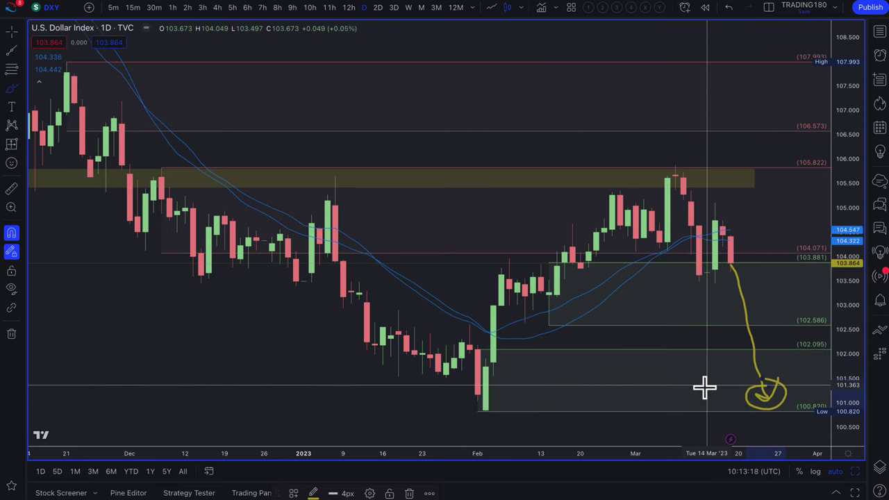
# Circle the February low and the March high on the dollar index chart, and draw a curved arrow from the low up to the high
pyautogui.scroll(-3, 704, 387)
pyautogui.scroll(4, 704, 387)
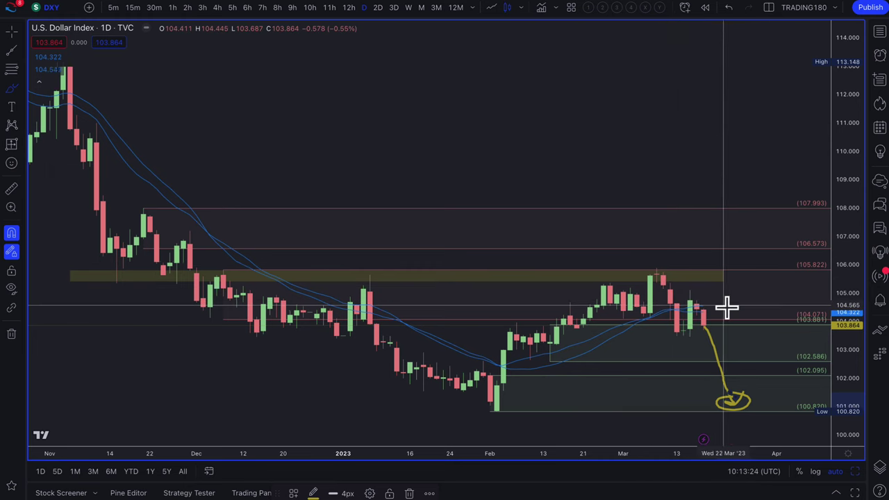
pyautogui.scroll(2, 695, 310)
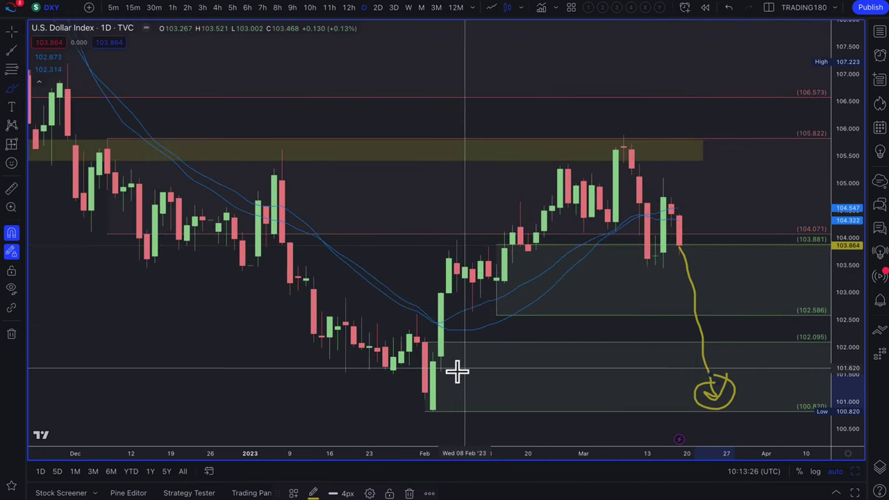
pyautogui.moveTo(450, 389)
pyautogui.mouseDown()
pyautogui.moveTo(446, 427)
pyautogui.moveTo(448, 386)
pyautogui.mouseUp()
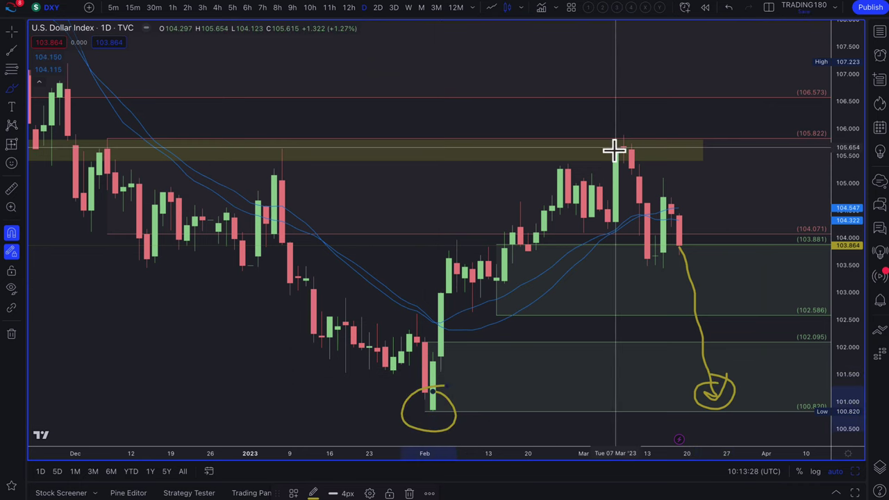
pyautogui.moveTo(632, 134); pyautogui.dragTo(601, 165)
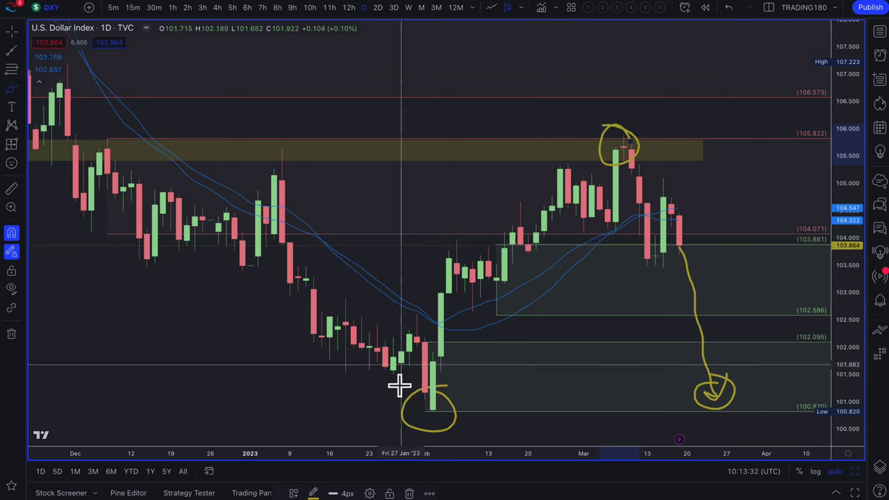
pyautogui.moveTo(412, 398)
pyautogui.mouseDown()
pyautogui.moveTo(403, 363)
pyautogui.moveTo(532, 150)
pyautogui.moveTo(574, 133)
pyautogui.moveTo(575, 146)
pyautogui.mouseUp()
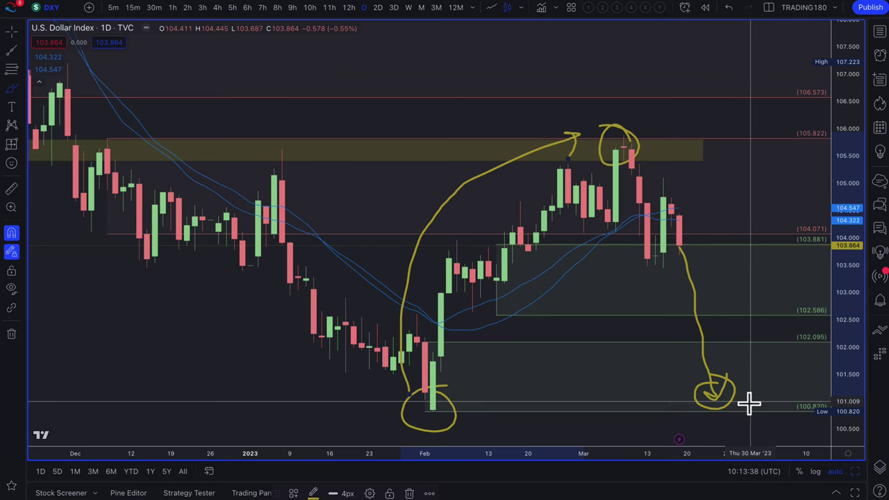
# Brush a short downward arrow beside the projected target, breaking below the 100.820 low, and review the longer price history since 2021
pyautogui.scroll(-3, 706, 380)
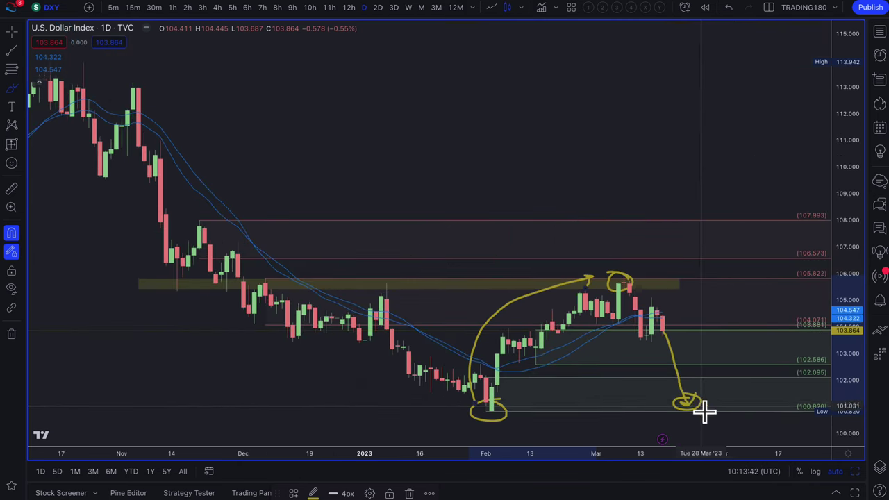
pyautogui.moveTo(716, 409)
pyautogui.mouseDown()
pyautogui.moveTo(717, 437)
pyautogui.moveTo(728, 429)
pyautogui.mouseUp()
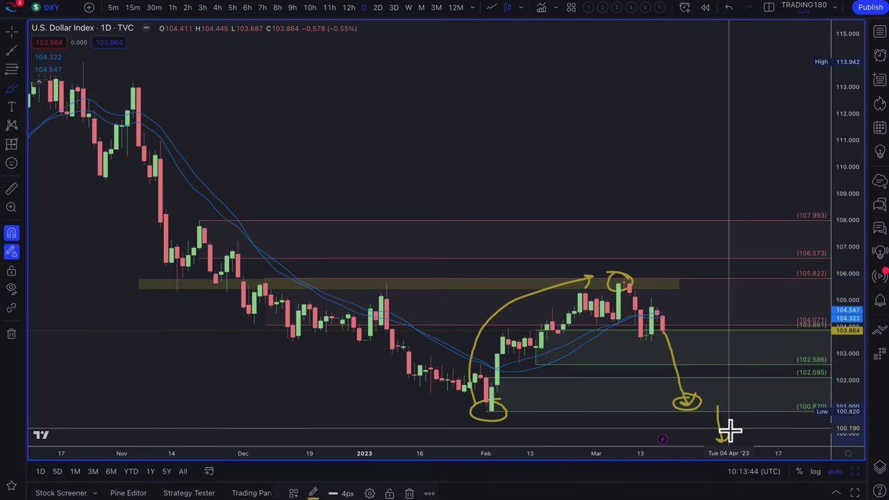
pyautogui.scroll(4, 645, 254)
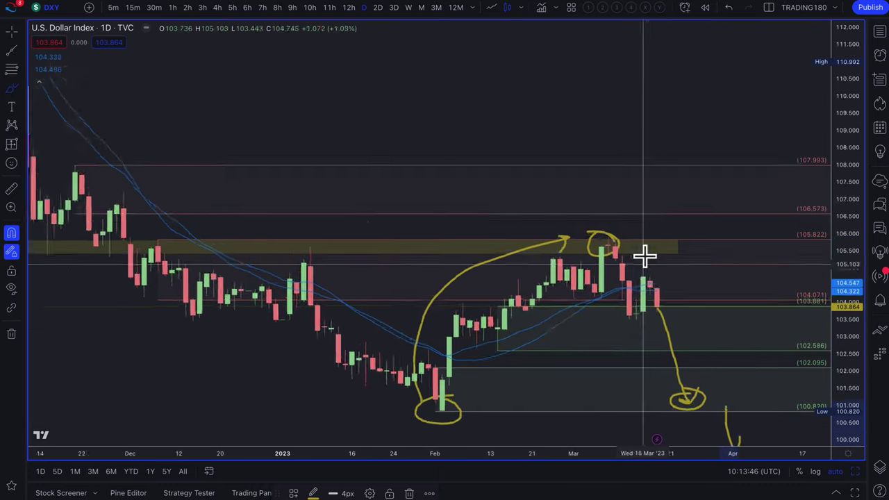
pyautogui.scroll(-6, 644, 256)
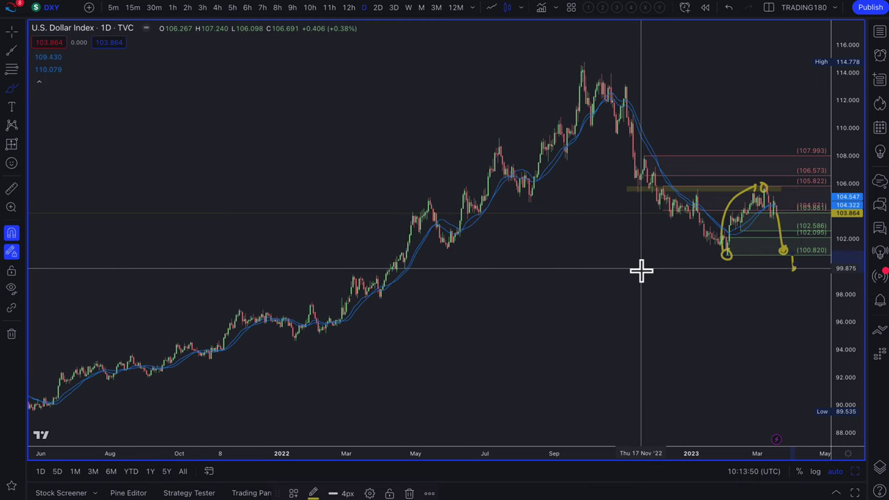
pyautogui.scroll(2, 641, 270)
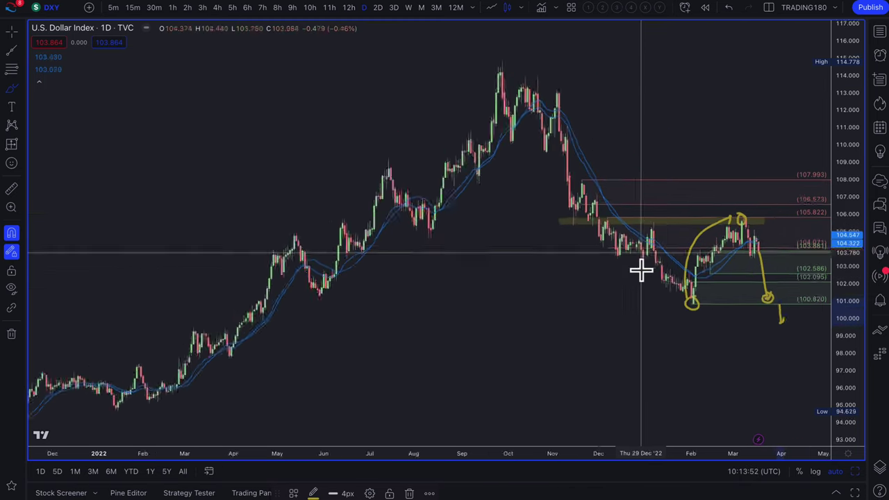
pyautogui.scroll(4, 641, 270)
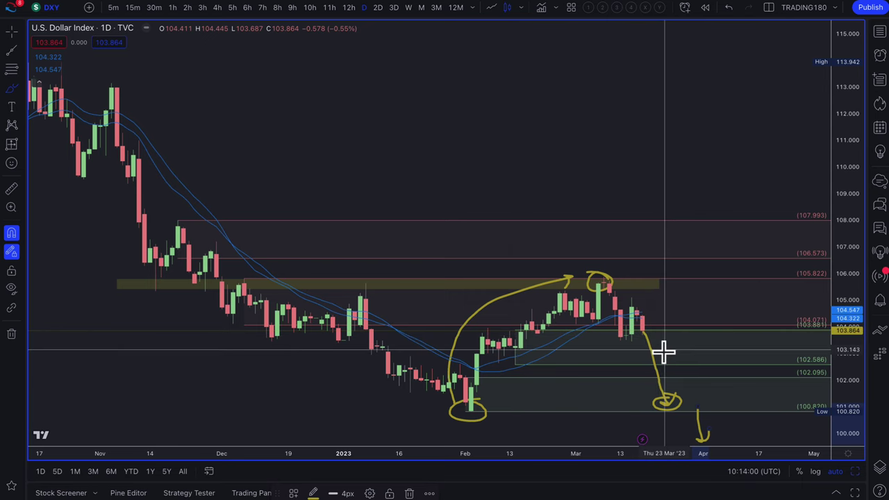
# Handwrite "25 bp" with the brush in the empty area above the recent dollar index candles
pyautogui.moveTo(609, 137); pyautogui.dragTo(652, 173)
pyautogui.moveTo(688, 116)
pyautogui.mouseDown()
pyautogui.moveTo(659, 133)
pyautogui.moveTo(671, 157)
pyautogui.mouseUp()
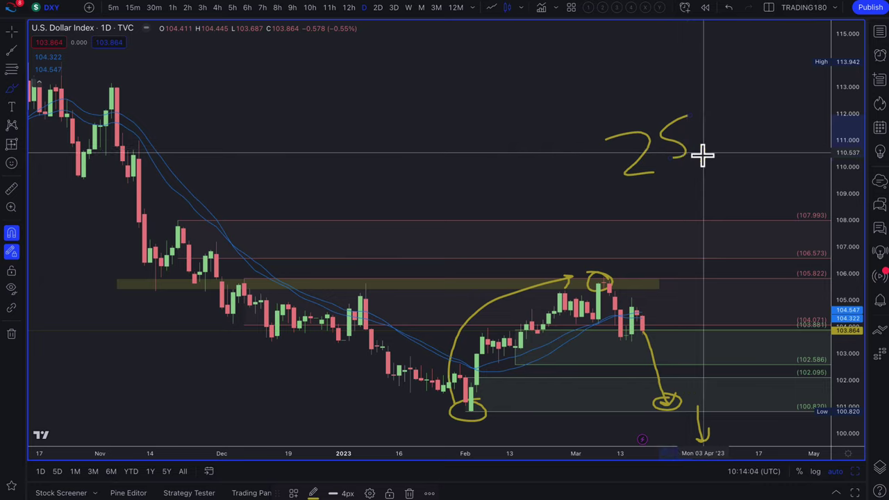
pyautogui.moveTo(708, 127)
pyautogui.mouseDown()
pyautogui.moveTo(716, 154)
pyautogui.moveTo(734, 136)
pyautogui.moveTo(737, 147)
pyautogui.moveTo(760, 115)
pyautogui.moveTo(738, 133)
pyautogui.mouseUp()
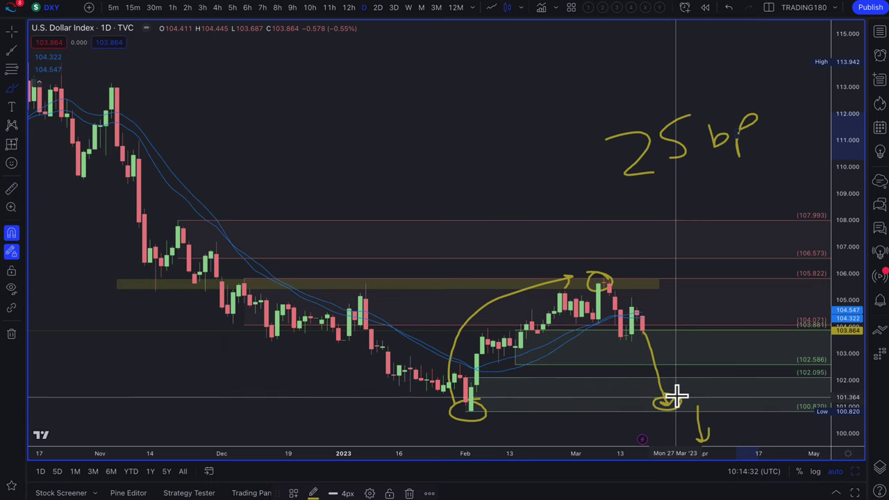
# Circle the projected low again and draw two rebound arrows from it, to about 104.5 and about 102.3, with the watchlist shown
pyautogui.moveTo(671, 387)
pyautogui.mouseDown()
pyautogui.moveTo(681, 422)
pyautogui.moveTo(675, 389)
pyautogui.mouseUp()
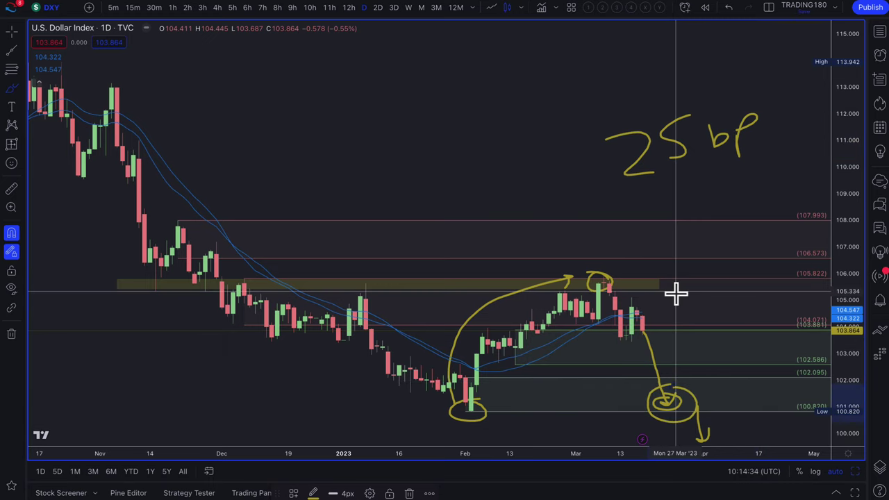
pyautogui.moveTo(683, 401); pyautogui.dragTo(729, 318)
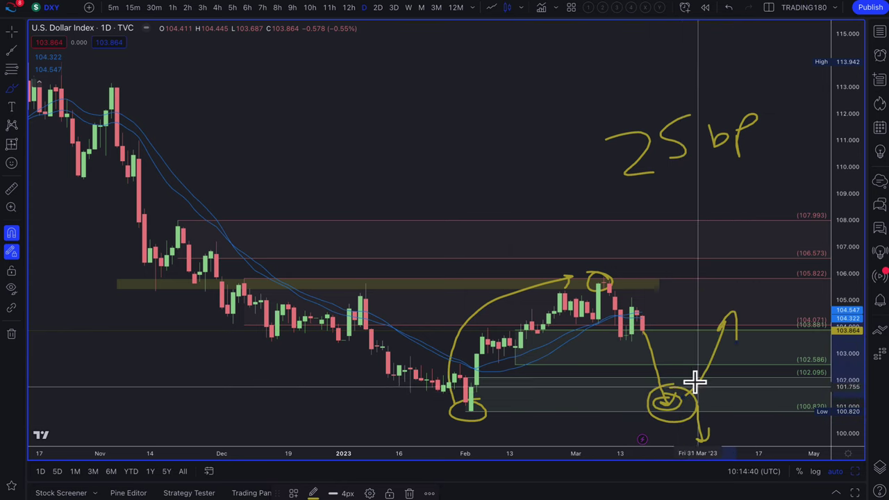
pyautogui.click(880, 33)
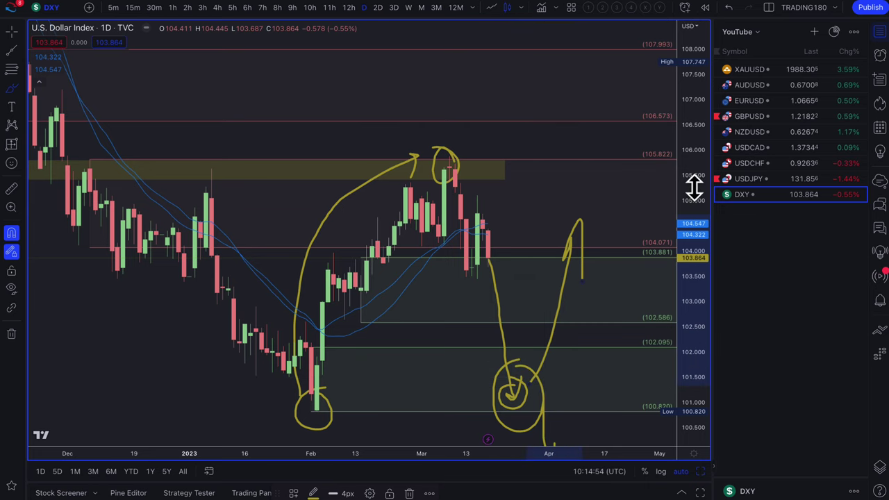
pyautogui.moveTo(530, 396); pyautogui.dragTo(576, 344)
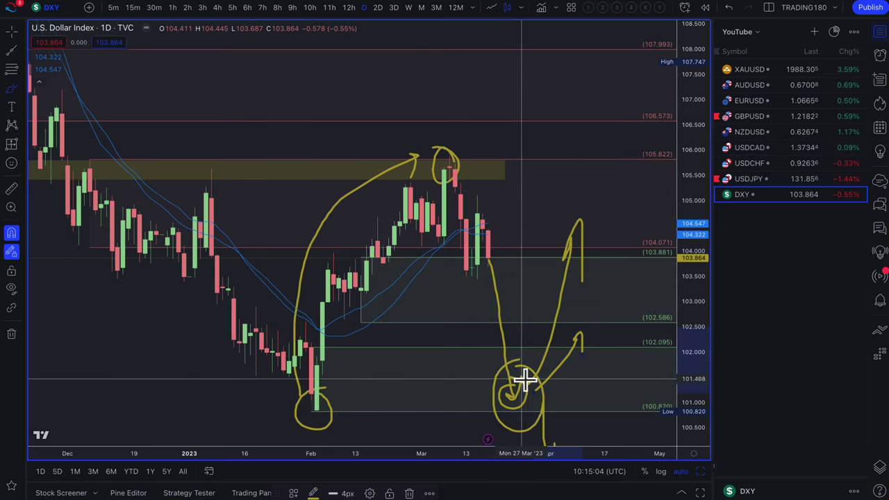
pyautogui.scroll(-2, 526, 379)
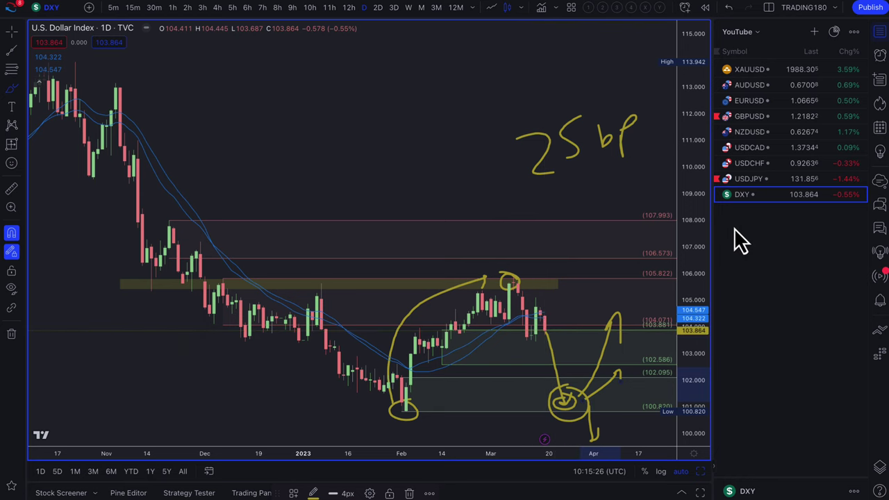
# Switch the chart to USDJPY and delete the demand zone between 133.605 and 134.912
pyautogui.click(751, 180)
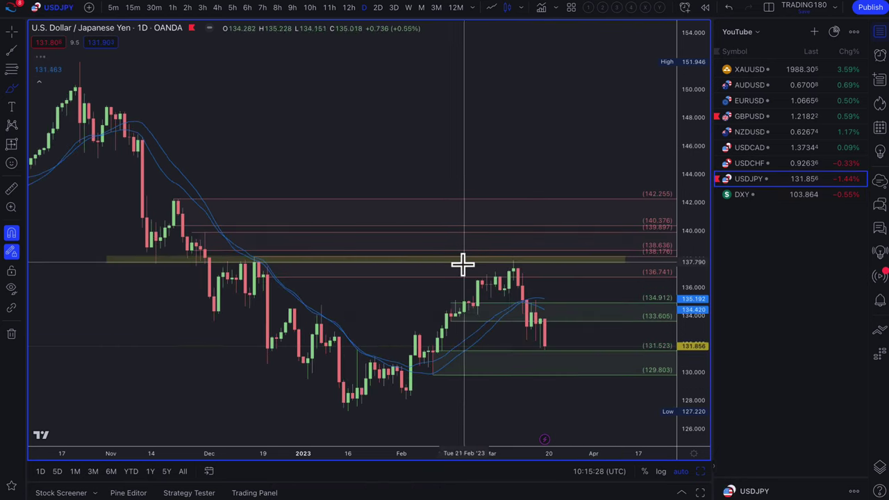
pyautogui.scroll(2, 462, 263)
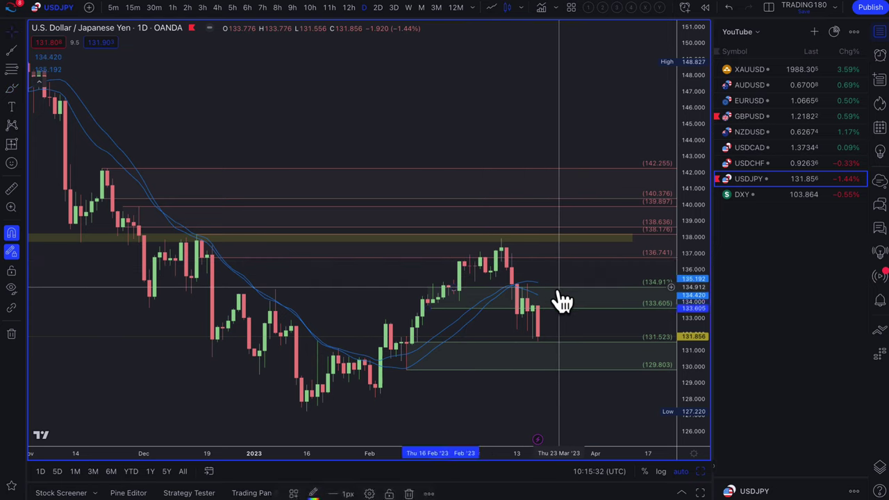
pyautogui.press('Delete')
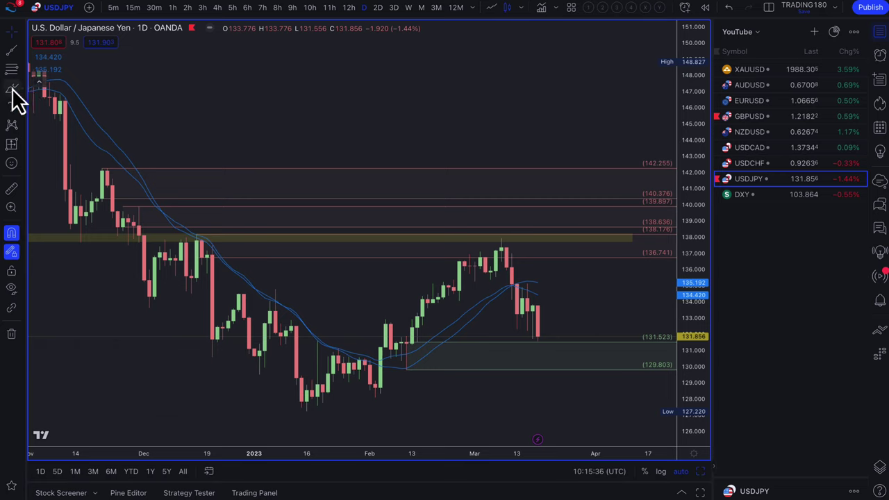
# Circle the March high, and draw a zone from 133.432 to 135.116 over the mid-March candles using the "1. SUPPLY" template
pyautogui.moveTo(510, 236)
pyautogui.mouseDown()
pyautogui.moveTo(483, 254)
pyautogui.moveTo(509, 266)
pyautogui.moveTo(507, 324)
pyautogui.moveTo(526, 301)
pyautogui.moveTo(537, 346)
pyautogui.mouseUp()
pyautogui.scroll(5, 441, 321)
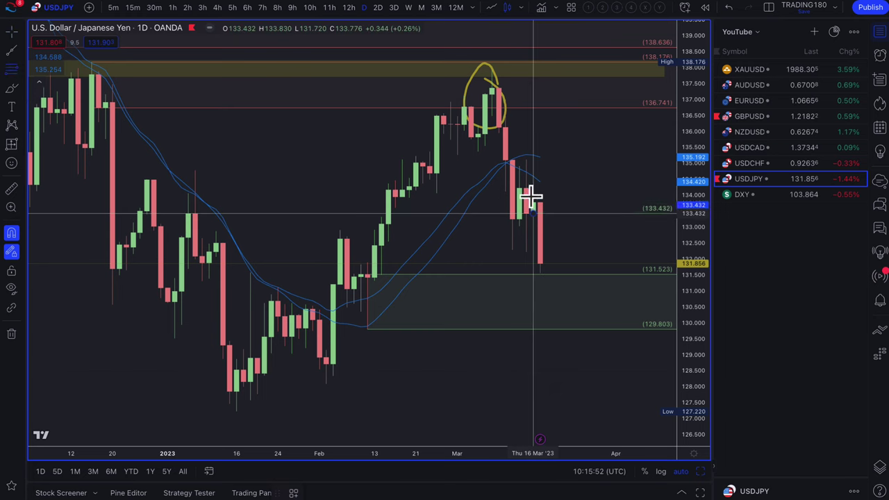
pyautogui.moveTo(532, 197); pyautogui.dragTo(524, 164)
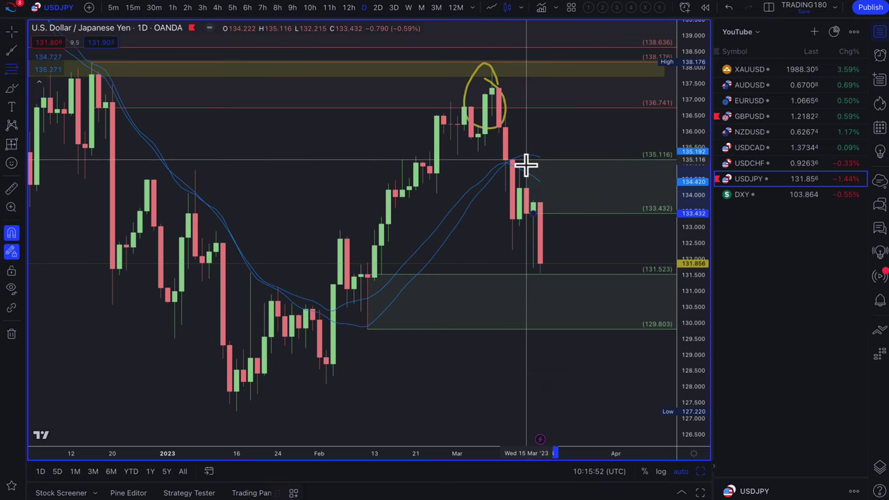
pyautogui.click(294, 493)
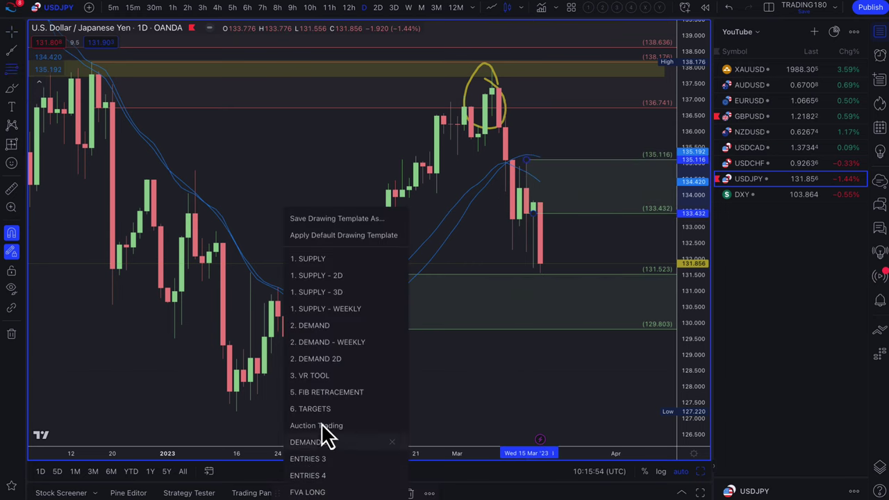
pyautogui.click(334, 260)
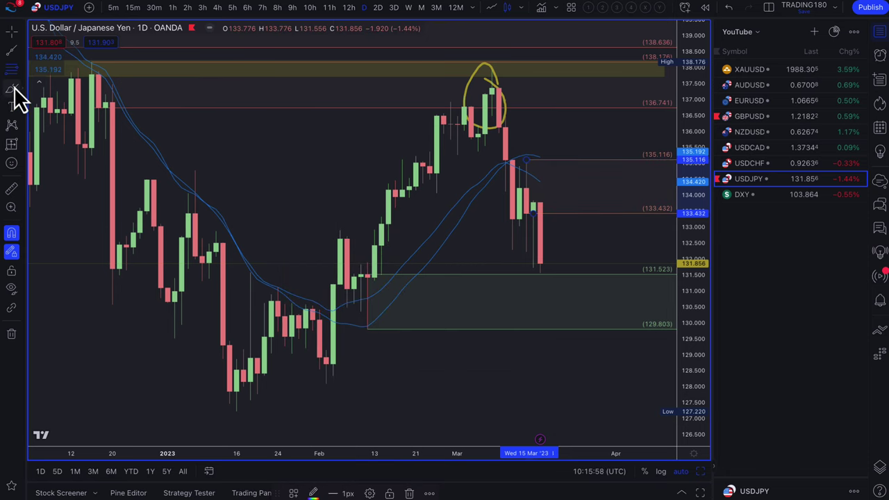
# Brush a projected USDJPY path from the latest candle up into the new supply zone and back down to about 131.9
pyautogui.click(541, 271)
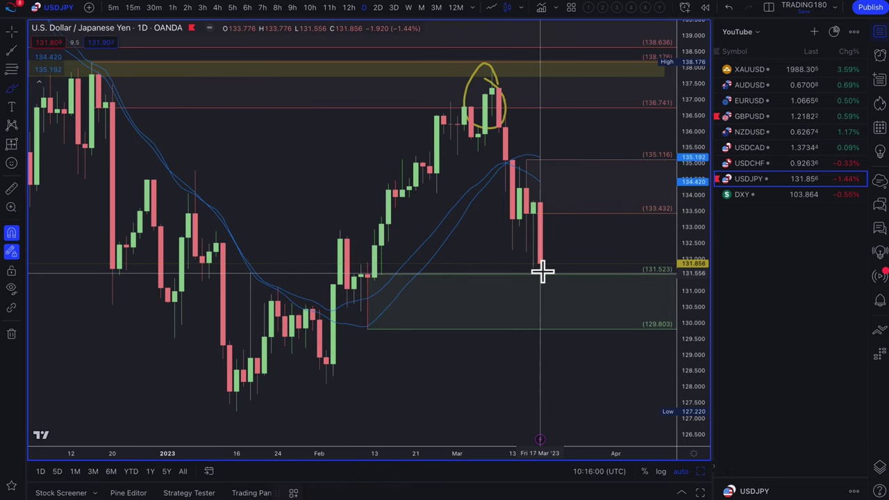
pyautogui.moveTo(542, 271)
pyautogui.mouseDown()
pyautogui.moveTo(587, 175)
pyautogui.moveTo(616, 264)
pyautogui.moveTo(622, 261)
pyautogui.mouseUp()
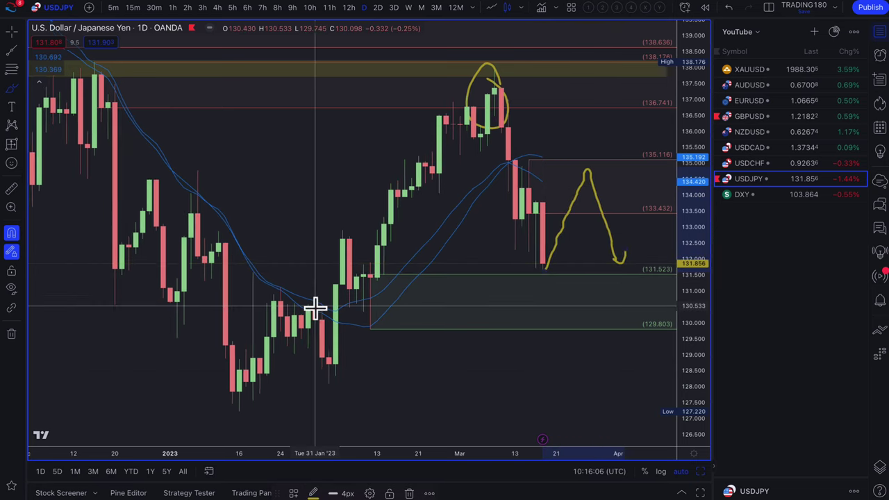
pyautogui.scroll(-3, 313, 309)
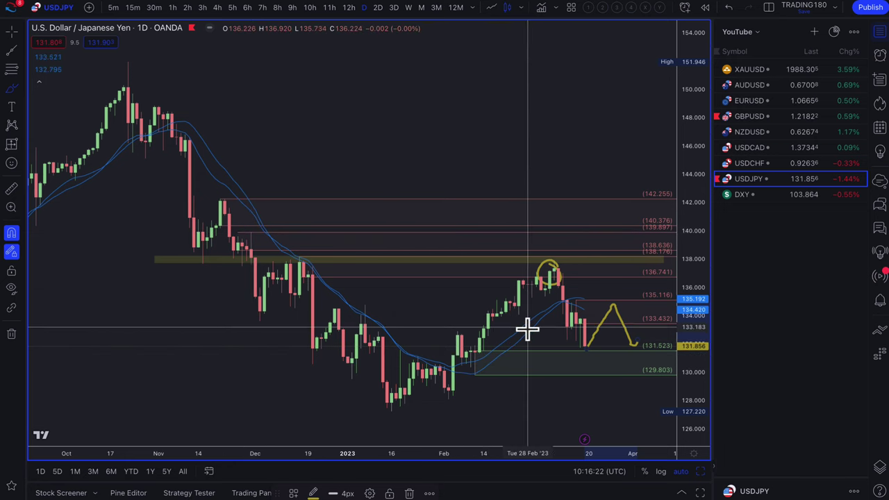
pyautogui.scroll(3, 586, 300)
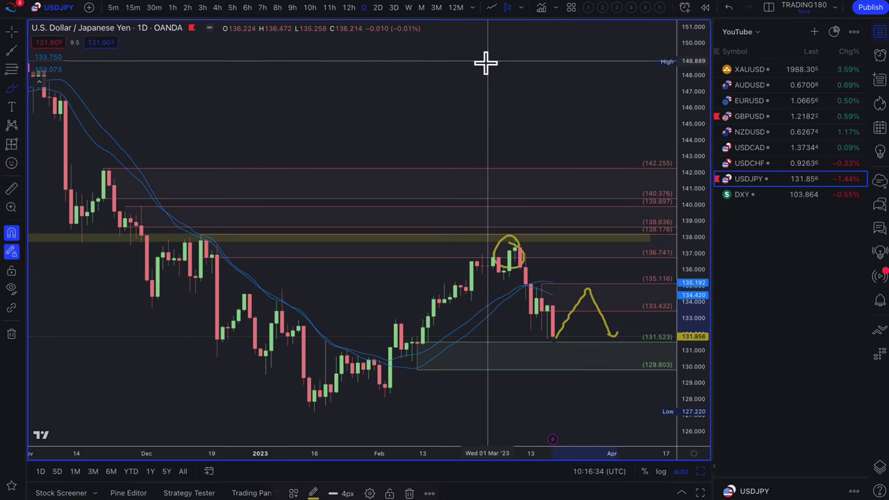
# Handwrite the letters "B" and "E", a horizontal line under the "E", and "fV" above the USDJPY candles
pyautogui.moveTo(447, 110)
pyautogui.mouseDown()
pyautogui.moveTo(449, 135)
pyautogui.moveTo(457, 101)
pyautogui.mouseUp()
pyautogui.moveTo(498, 39); pyautogui.dragTo(495, 63)
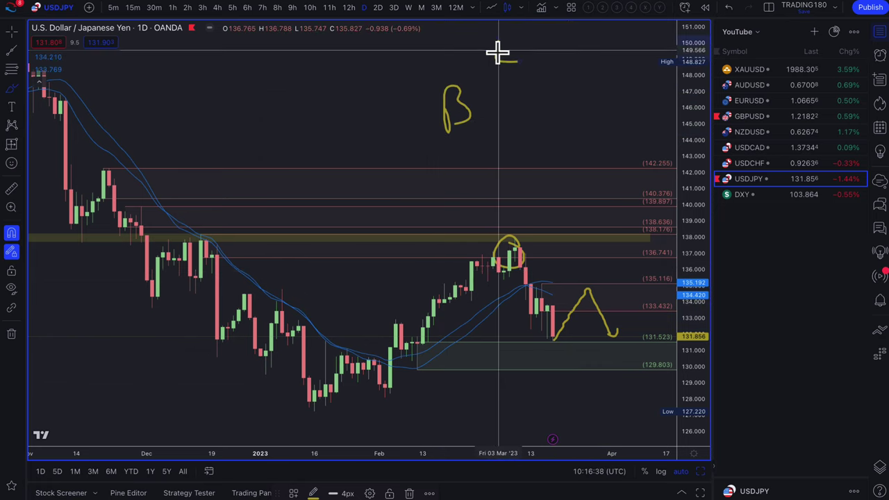
pyautogui.moveTo(481, 84); pyautogui.dragTo(539, 84)
pyautogui.moveTo(587, 61)
pyautogui.mouseDown()
pyautogui.moveTo(569, 99)
pyautogui.moveTo(588, 85)
pyautogui.moveTo(609, 90)
pyautogui.moveTo(626, 52)
pyautogui.mouseUp()
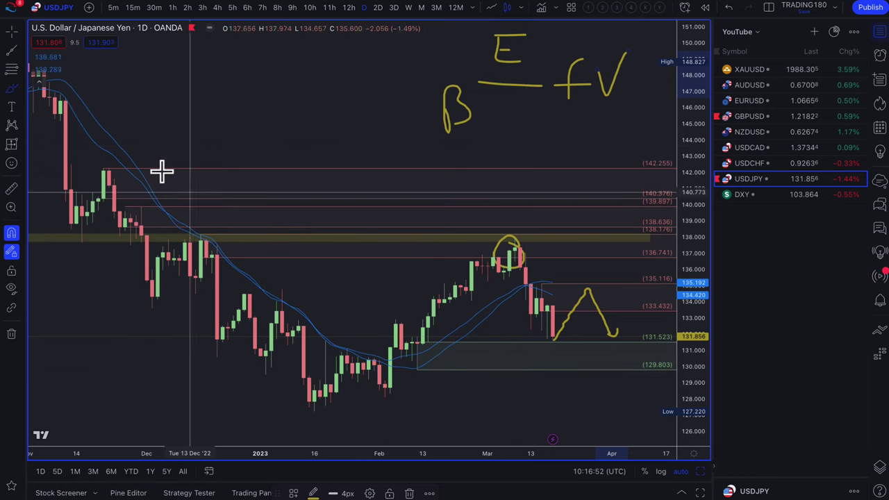
# Trace the moving averages' fall from mid-November to early December, and handwrite "21" above the USDJPY candles
pyautogui.moveTo(74, 106); pyautogui.dragTo(147, 187)
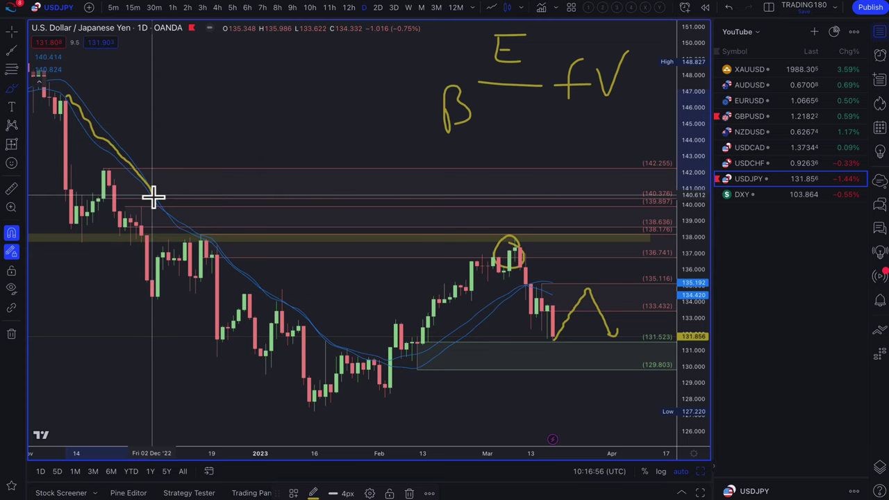
pyautogui.moveTo(247, 82)
pyautogui.mouseDown()
pyautogui.moveTo(277, 83)
pyautogui.moveTo(308, 110)
pyautogui.mouseUp()
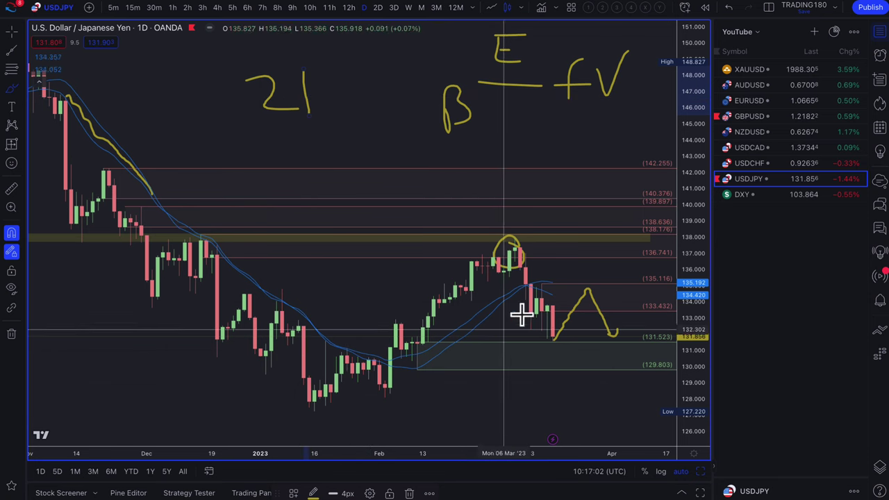
# Remove the projected path, circle the 133.432 and 135.116 levels beside the latest candles, and handwrite "E" below them
pyautogui.scroll(5, 583, 292)
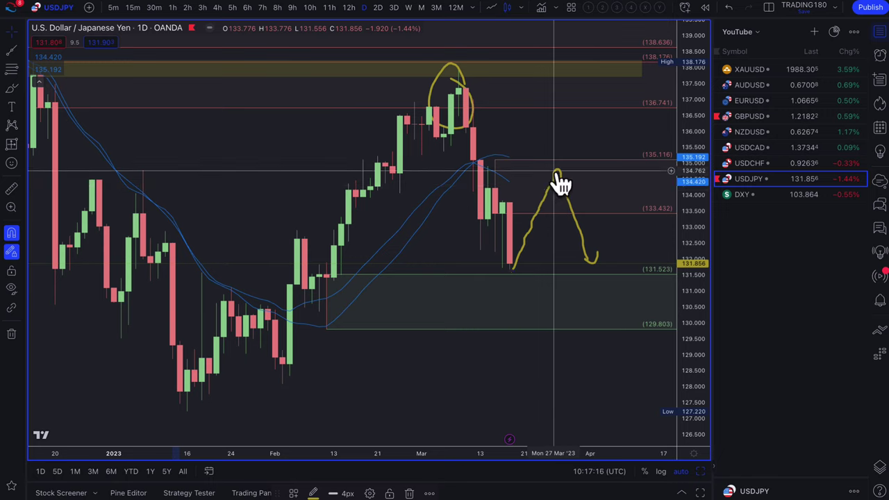
pyautogui.moveTo(562, 184)
pyautogui.mouseDown()
pyautogui.moveTo(534, 214)
pyautogui.moveTo(511, 212)
pyautogui.moveTo(519, 207)
pyautogui.mouseUp()
pyautogui.click(10, 87)
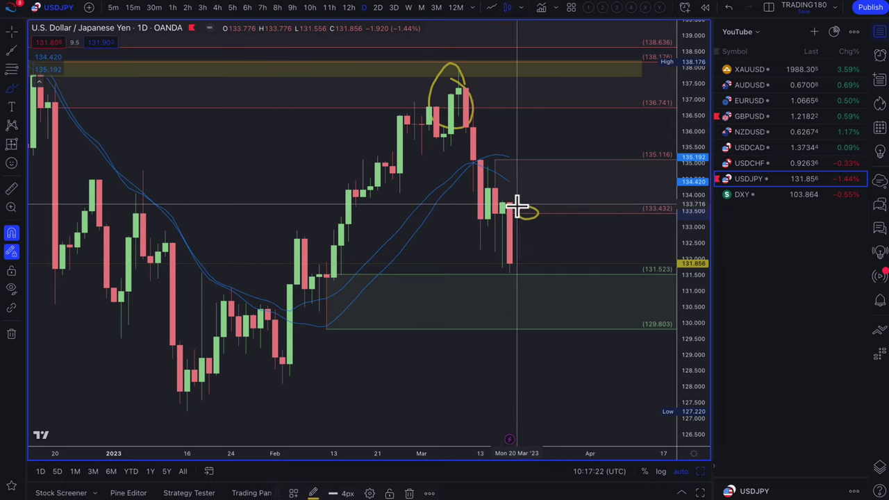
pyautogui.moveTo(517, 157)
pyautogui.mouseDown()
pyautogui.moveTo(496, 175)
pyautogui.moveTo(528, 180)
pyautogui.moveTo(508, 155)
pyautogui.moveTo(525, 181)
pyautogui.mouseUp()
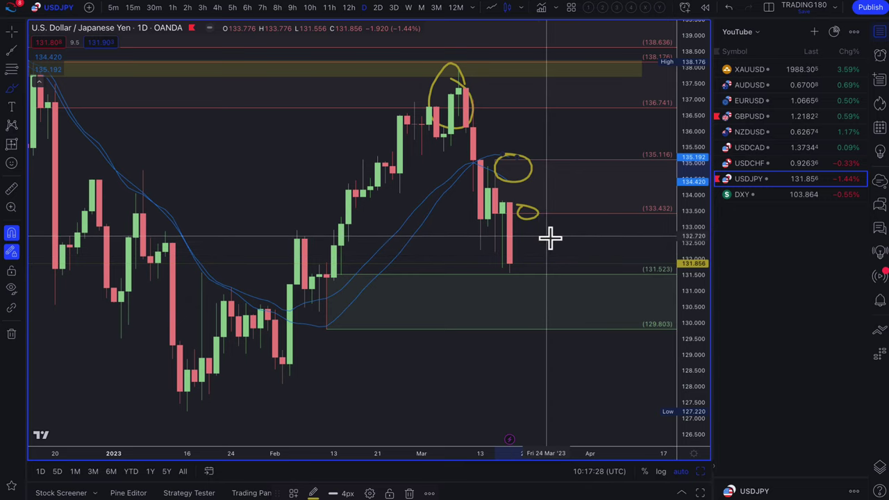
pyautogui.moveTo(548, 256)
pyautogui.mouseDown()
pyautogui.moveTo(568, 258)
pyautogui.moveTo(566, 238)
pyautogui.mouseUp()
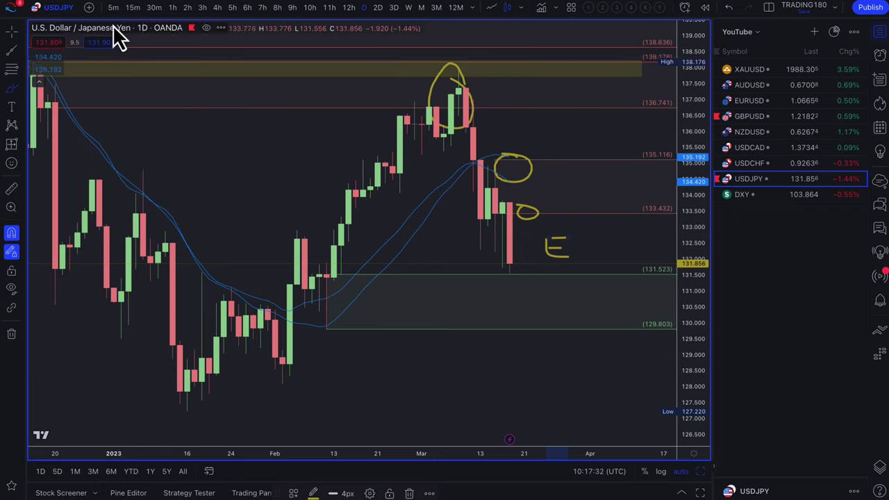
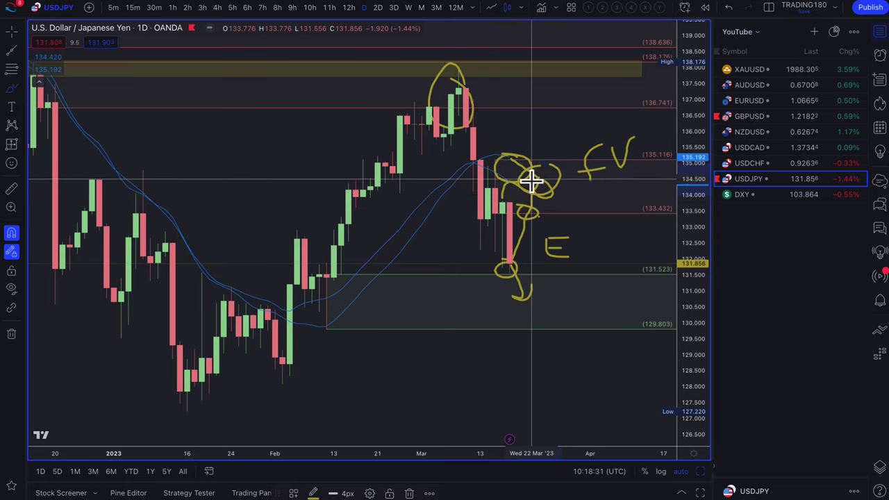
# Circle the area around 134.5 ahead of the latest candle, and draw an arrow from it up to a handwritten "B"
pyautogui.moveTo(524, 174)
pyautogui.mouseDown()
pyautogui.moveTo(492, 168)
pyautogui.moveTo(512, 162)
pyautogui.moveTo(512, 174)
pyautogui.mouseUp()
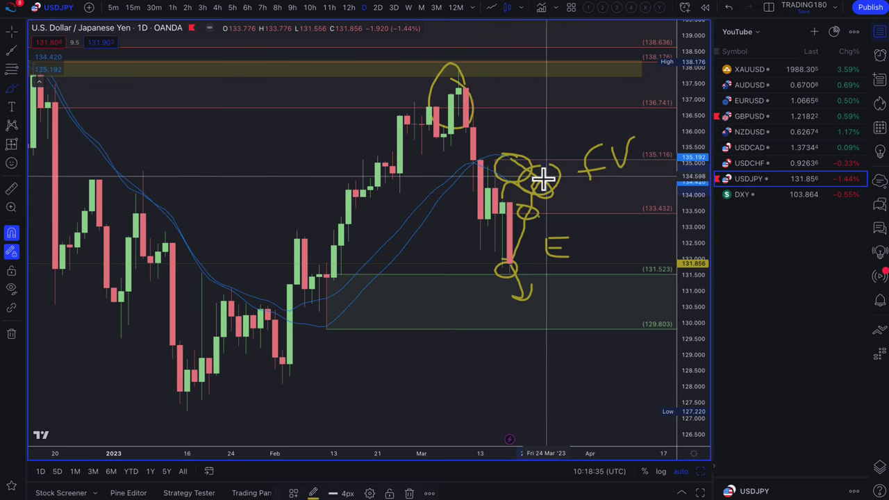
pyautogui.moveTo(548, 173)
pyautogui.mouseDown()
pyautogui.moveTo(549, 125)
pyautogui.moveTo(568, 129)
pyautogui.moveTo(561, 93)
pyautogui.moveTo(576, 65)
pyautogui.moveTo(566, 100)
pyautogui.mouseUp()
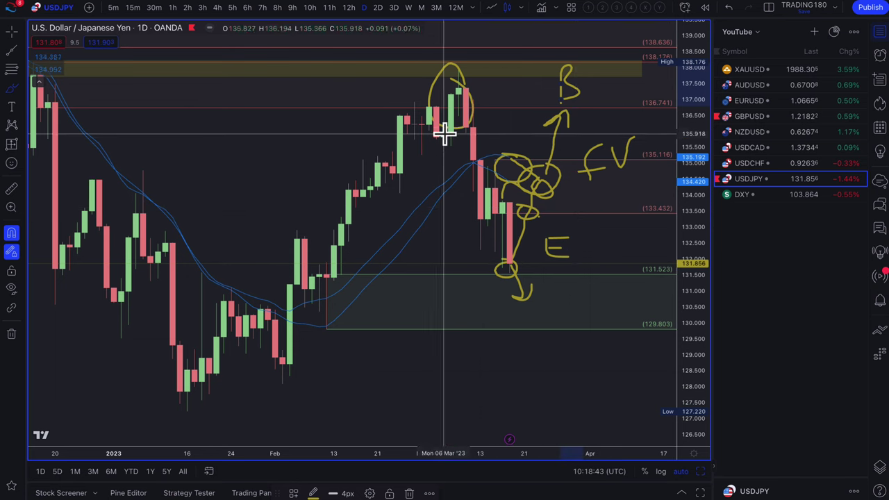
# Draw a zone from 128.921 to 127.220 over the January and February lows using the "2. DEMAND" template
pyautogui.scroll(-1, 540, 209)
pyautogui.scroll(-3, 541, 209)
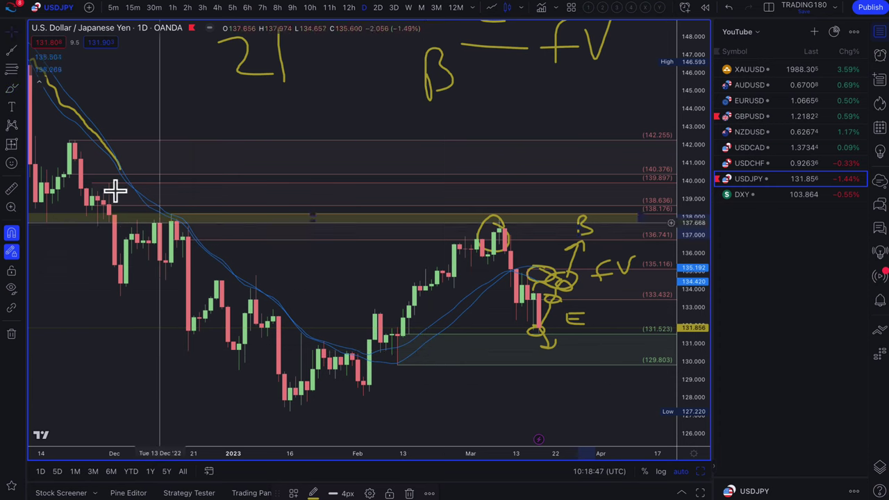
pyautogui.click(10, 70)
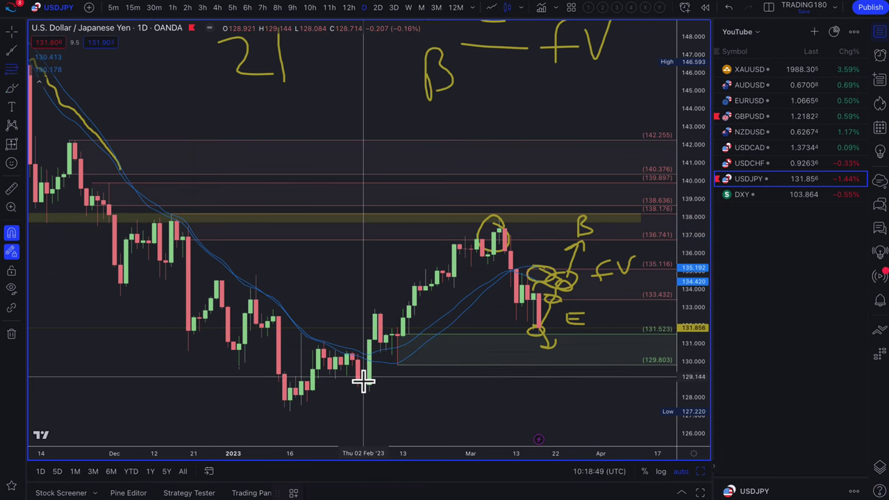
pyautogui.moveTo(362, 381); pyautogui.dragTo(290, 415)
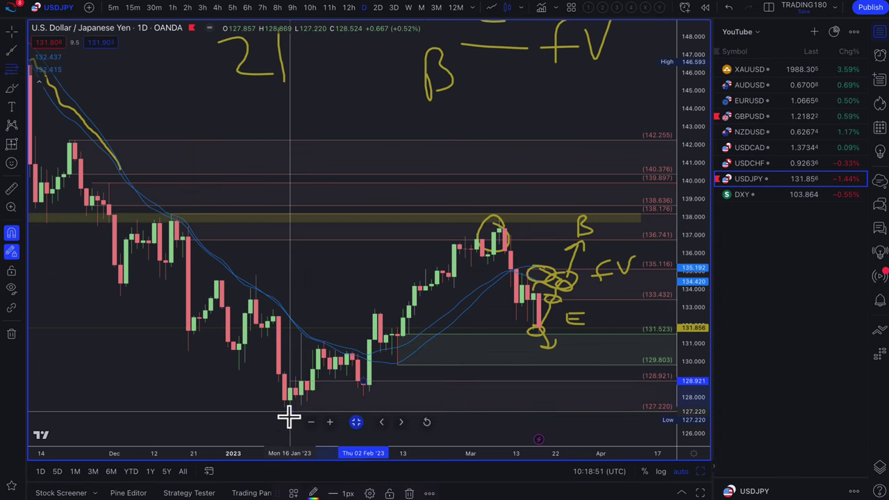
pyautogui.click(289, 416)
pyautogui.click(294, 493)
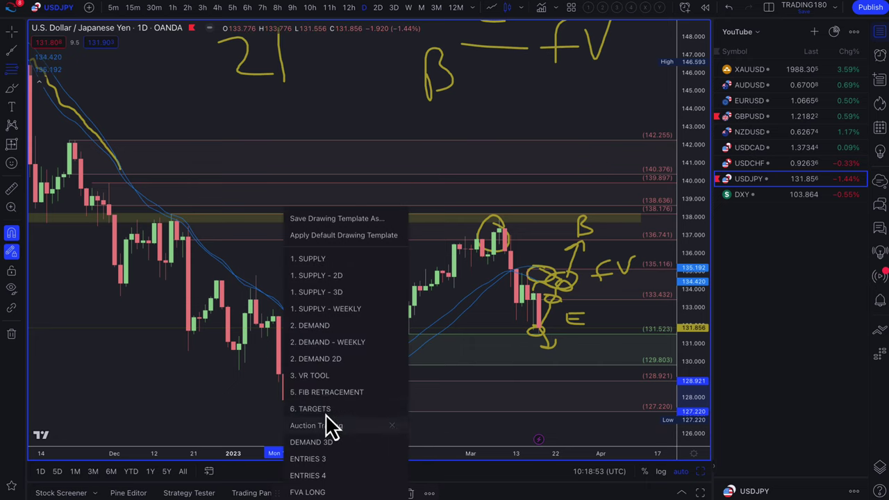
pyautogui.click(327, 325)
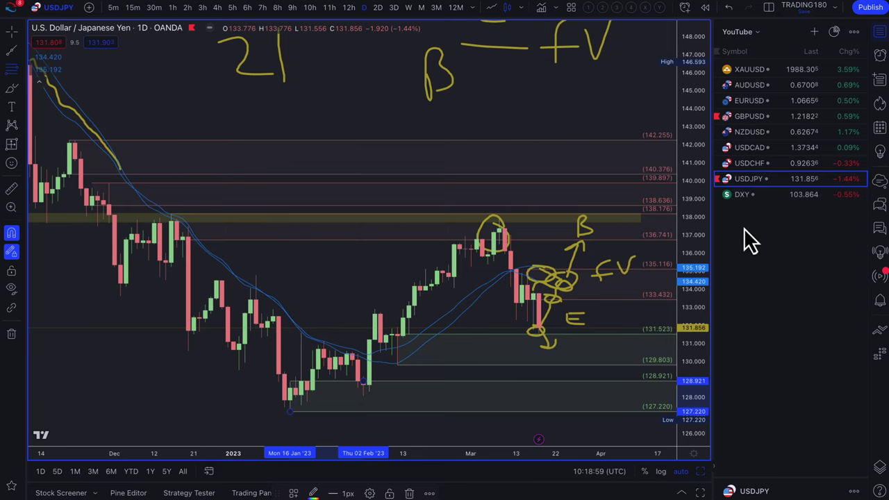
# Switch the chart to USDCHF, then circle the mid-March and early-February lows and link them with a brushed line
pyautogui.click(756, 164)
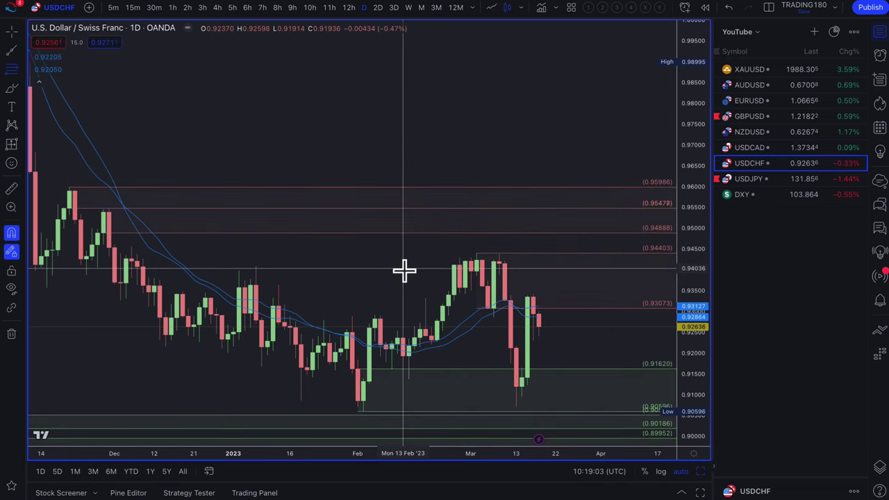
pyautogui.scroll(1, 404, 271)
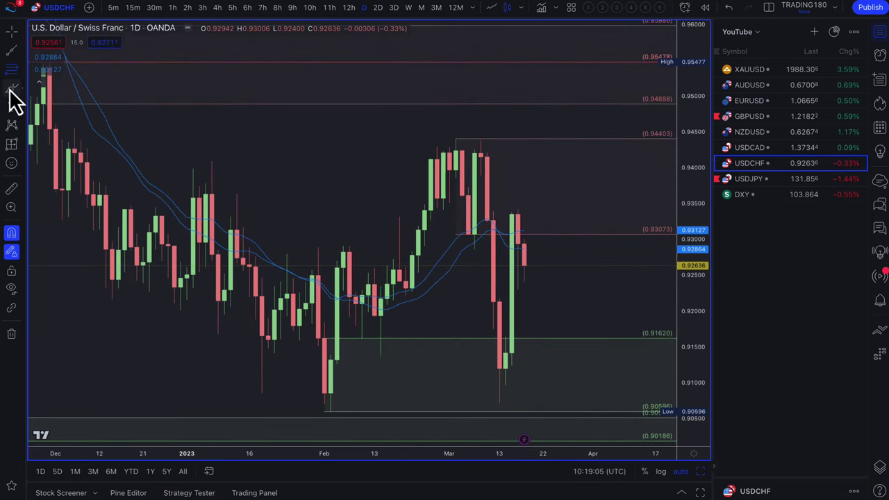
pyautogui.moveTo(495, 389)
pyautogui.mouseDown()
pyautogui.moveTo(506, 387)
pyautogui.moveTo(487, 412)
pyautogui.mouseUp()
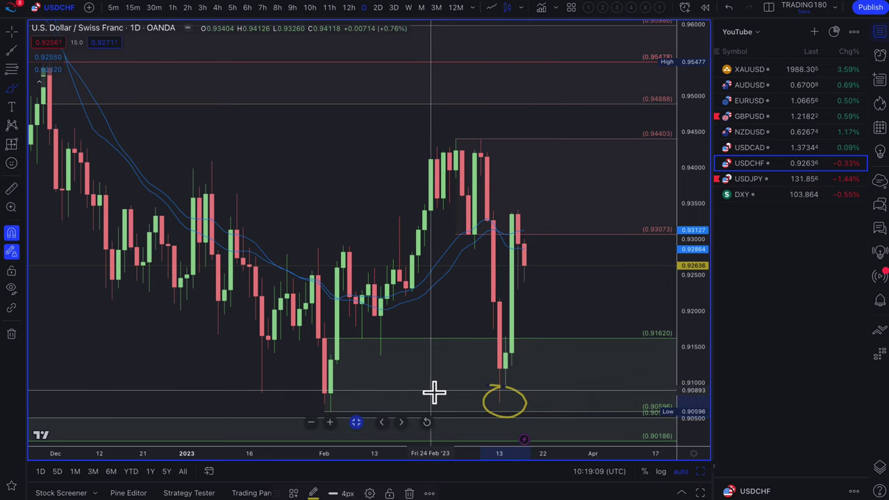
pyautogui.moveTo(469, 400)
pyautogui.mouseDown()
pyautogui.moveTo(337, 396)
pyautogui.moveTo(349, 407)
pyautogui.moveTo(319, 388)
pyautogui.mouseUp()
# Brush over the February rally and the March drop, and sketch a projected path from the latest candle down to about 0.903
pyautogui.moveTo(322, 344)
pyautogui.mouseDown()
pyautogui.moveTo(393, 301)
pyautogui.moveTo(441, 183)
pyautogui.mouseUp()
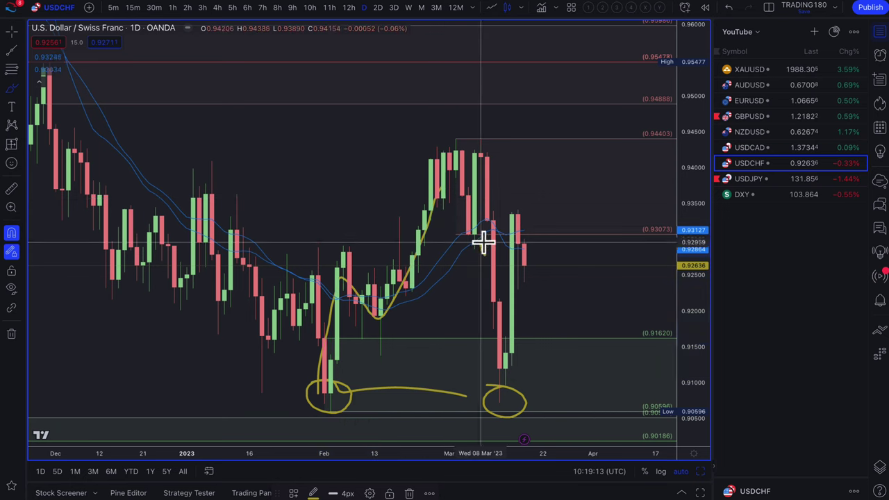
pyautogui.moveTo(481, 247); pyautogui.dragTo(495, 395)
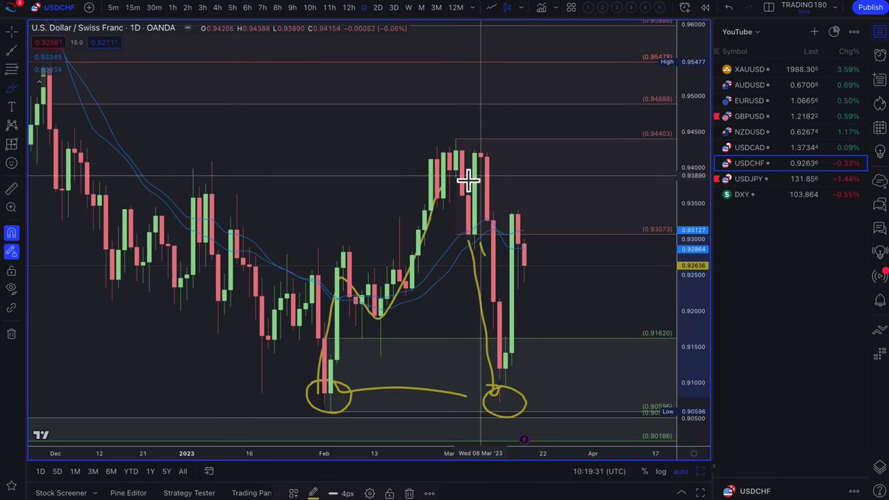
pyautogui.moveTo(530, 275)
pyautogui.mouseDown()
pyautogui.moveTo(542, 379)
pyautogui.moveTo(568, 378)
pyautogui.moveTo(563, 424)
pyautogui.moveTo(587, 420)
pyautogui.mouseUp()
# Handwrite "50" above the USDCHF candles and circle it
pyautogui.scroll(-3, 490, 300)
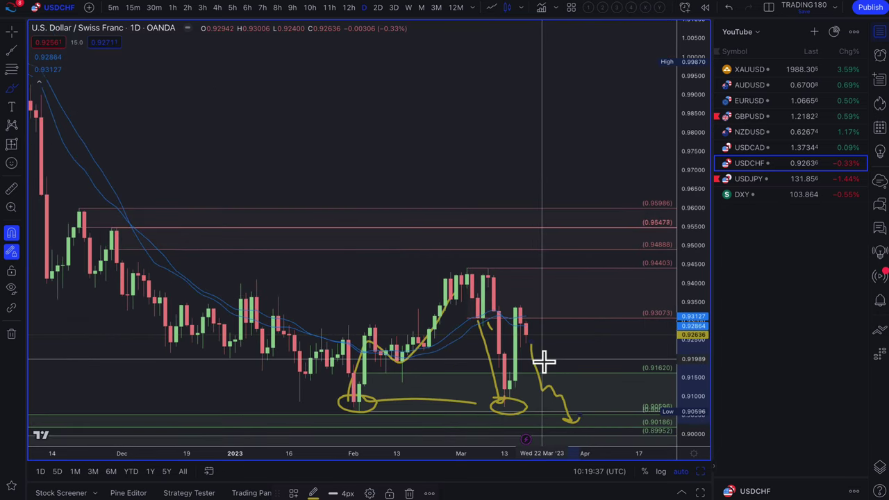
pyautogui.scroll(2, 550, 340)
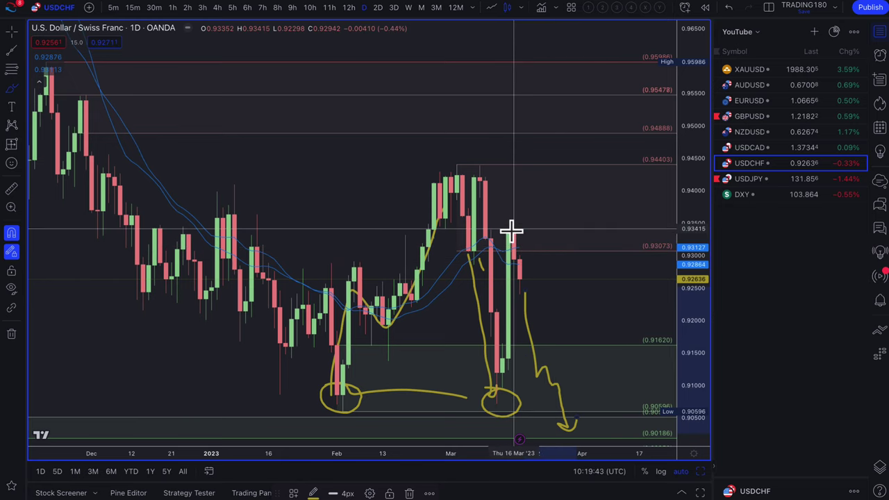
pyautogui.moveTo(387, 91)
pyautogui.mouseDown()
pyautogui.moveTo(354, 115)
pyautogui.moveTo(377, 141)
pyautogui.mouseUp()
pyautogui.moveTo(419, 100); pyautogui.dragTo(411, 93)
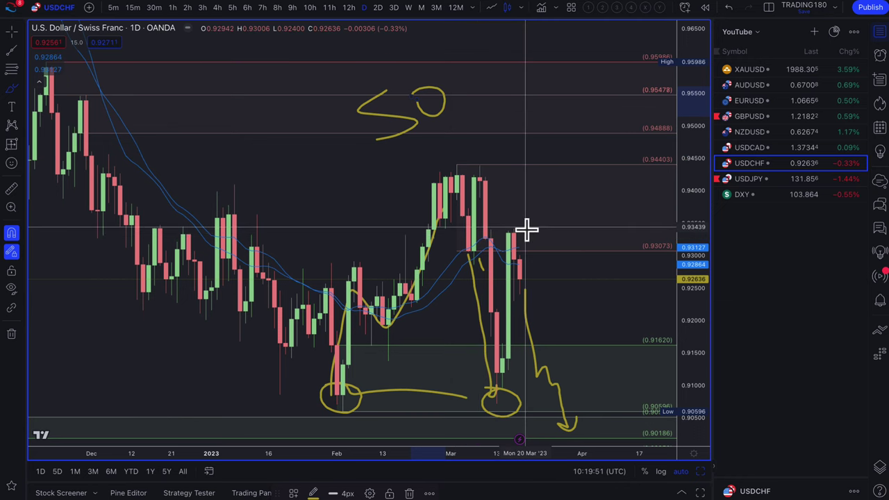
pyautogui.moveTo(387, 159)
pyautogui.mouseDown()
pyautogui.moveTo(457, 70)
pyautogui.moveTo(327, 139)
pyautogui.moveTo(410, 166)
pyautogui.mouseUp()
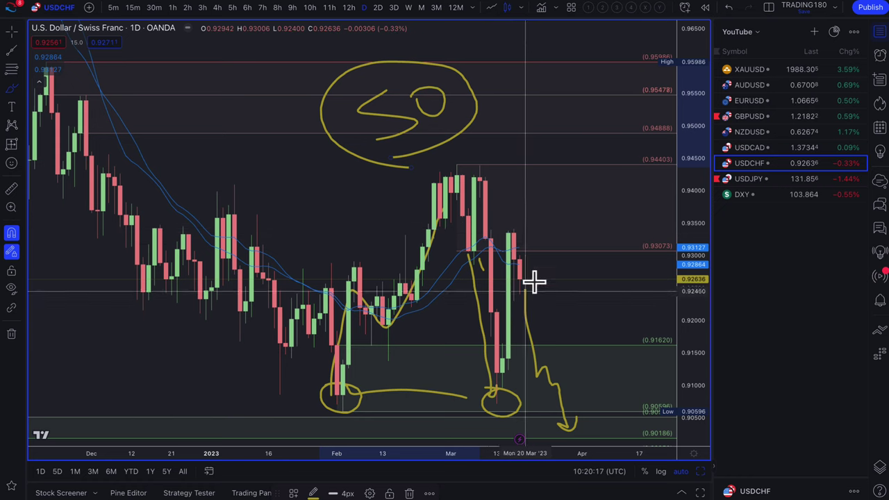
# Mark an X near 0.93073, circle the mid-March high and low, and draw a circle just under 0.94403 with a downward arrow
pyautogui.moveTo(537, 206); pyautogui.dragTo(577, 246)
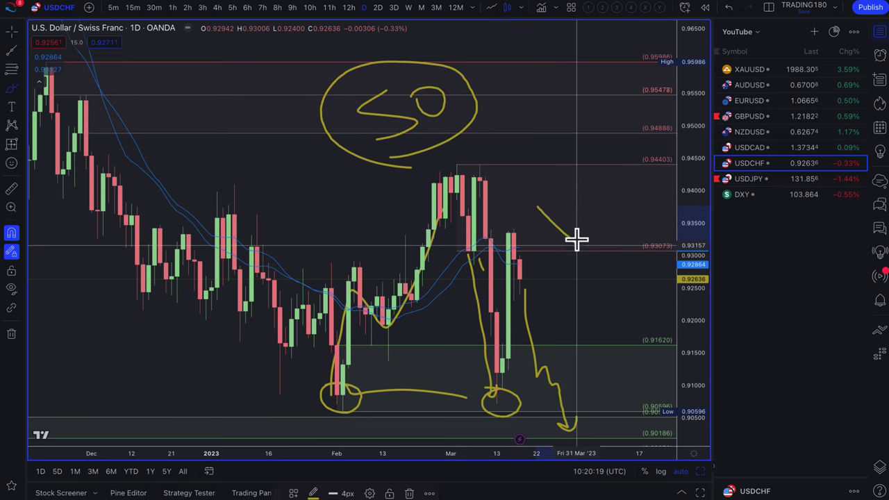
pyautogui.moveTo(568, 216)
pyautogui.mouseDown()
pyautogui.moveTo(545, 247)
pyautogui.moveTo(501, 227)
pyautogui.mouseUp()
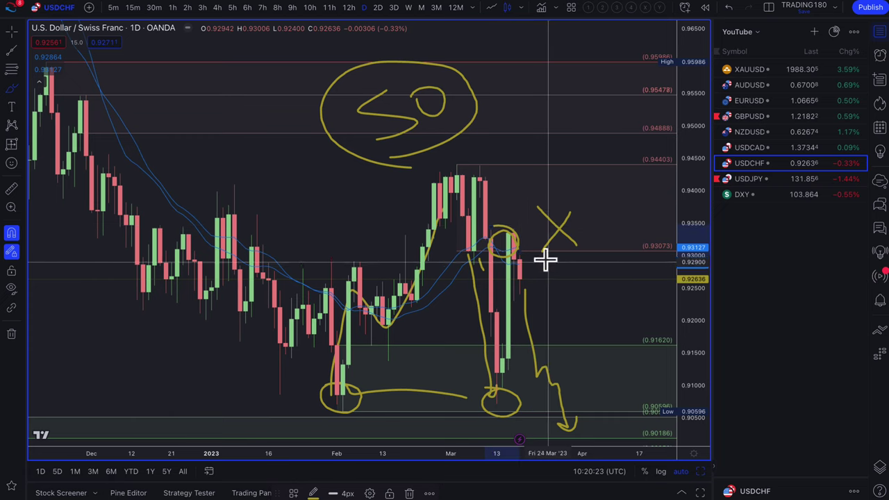
pyautogui.moveTo(521, 173)
pyautogui.mouseDown()
pyautogui.moveTo(532, 163)
pyautogui.moveTo(548, 190)
pyautogui.mouseUp()
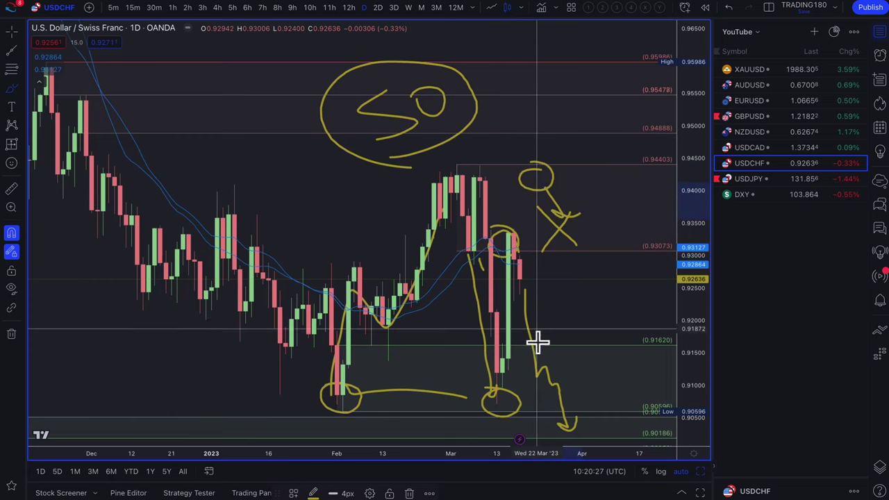
pyautogui.moveTo(516, 412)
pyautogui.mouseDown()
pyautogui.moveTo(496, 373)
pyautogui.moveTo(493, 382)
pyautogui.moveTo(515, 395)
pyautogui.mouseUp()
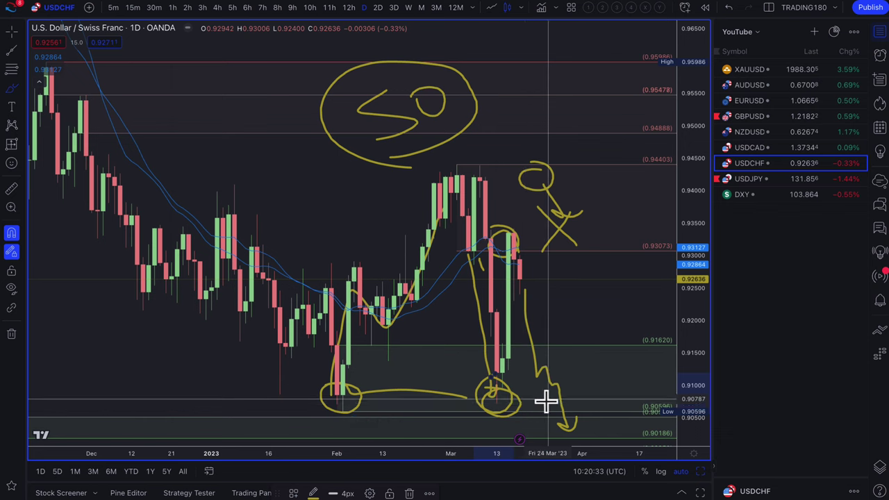
pyautogui.scroll(-10, 556, 406)
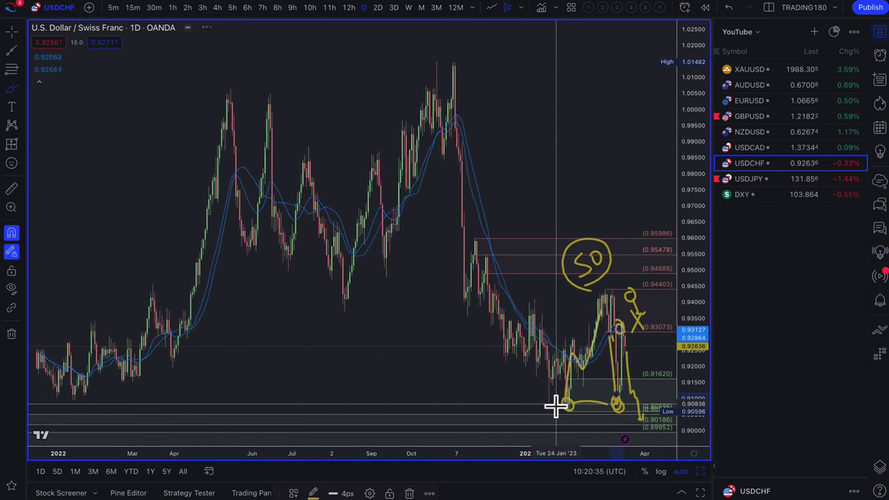
pyautogui.scroll(-2, 556, 407)
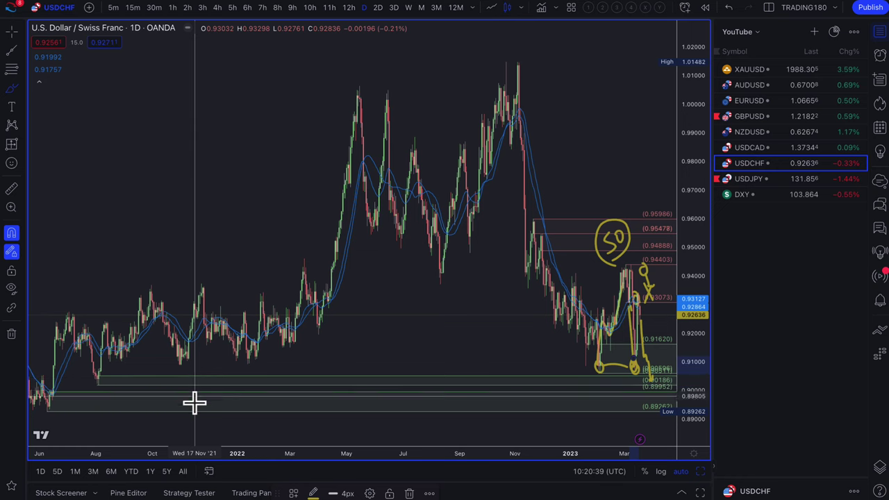
pyautogui.scroll(5, 343, 379)
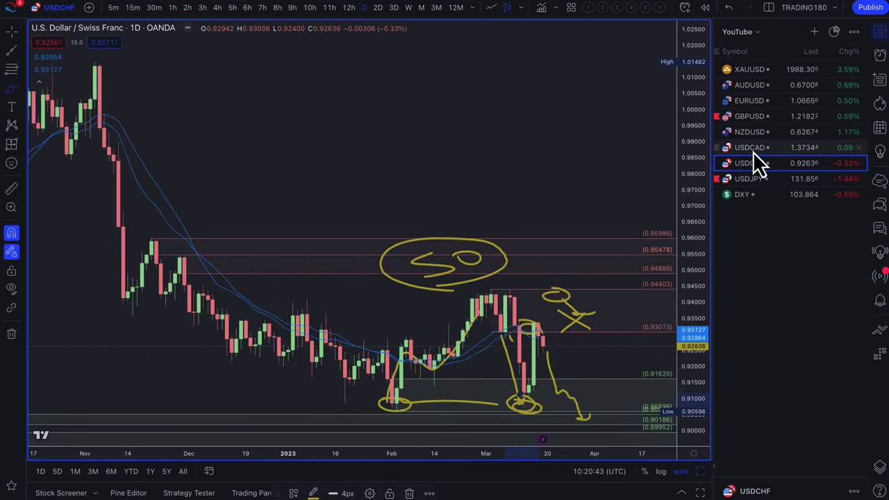
# Switch the chart to USDCAD and handwrite "25" above the January candles
pyautogui.click(747, 148)
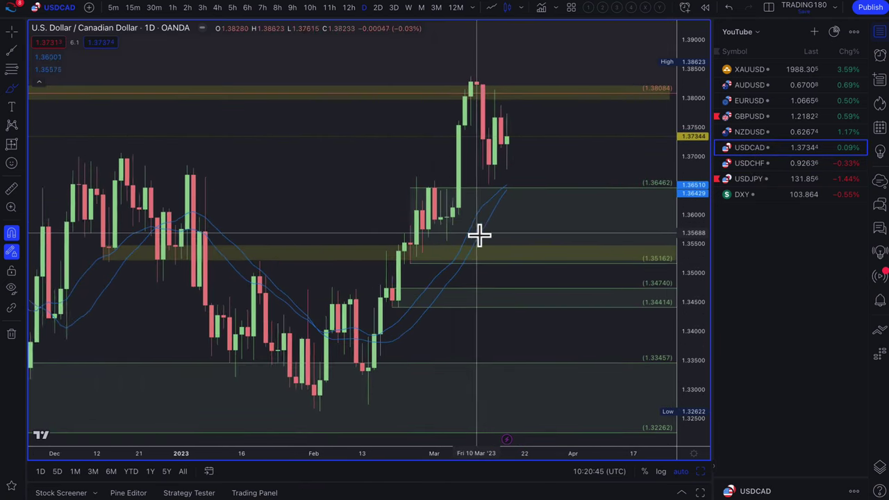
pyautogui.scroll(1, 486, 236)
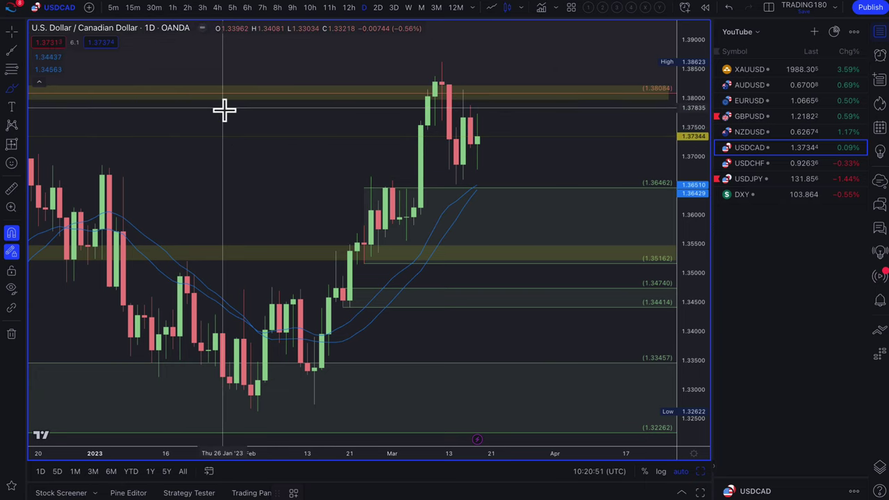
pyautogui.moveTo(225, 109)
pyautogui.mouseDown()
pyautogui.moveTo(257, 137)
pyautogui.moveTo(262, 119)
pyautogui.moveTo(270, 134)
pyautogui.moveTo(248, 132)
pyautogui.mouseUp()
# Brush a projected USDCAD path down to the 1.36462 level, circle that area, and draw an arrow up to about 1.374
pyautogui.moveTo(477, 148)
pyautogui.mouseDown()
pyautogui.moveTo(490, 193)
pyautogui.moveTo(460, 192)
pyautogui.moveTo(459, 185)
pyautogui.moveTo(500, 203)
pyautogui.mouseUp()
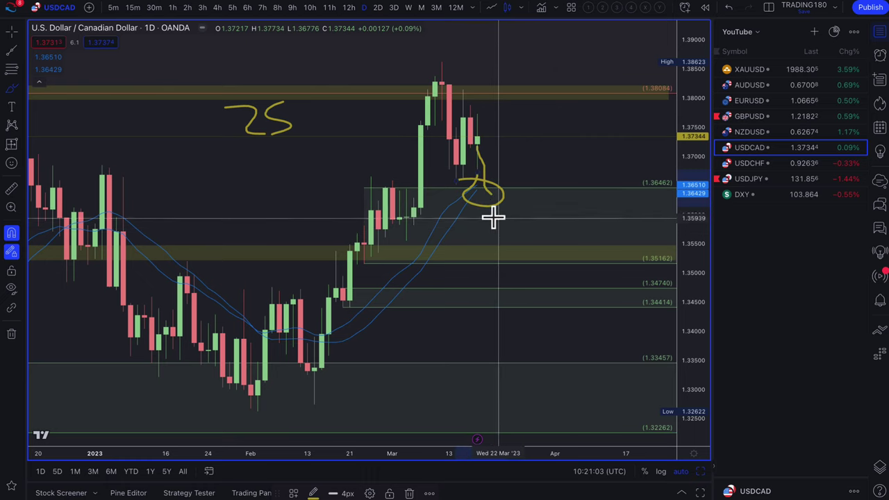
pyautogui.moveTo(489, 199)
pyautogui.mouseDown()
pyautogui.moveTo(544, 131)
pyautogui.moveTo(549, 156)
pyautogui.mouseUp()
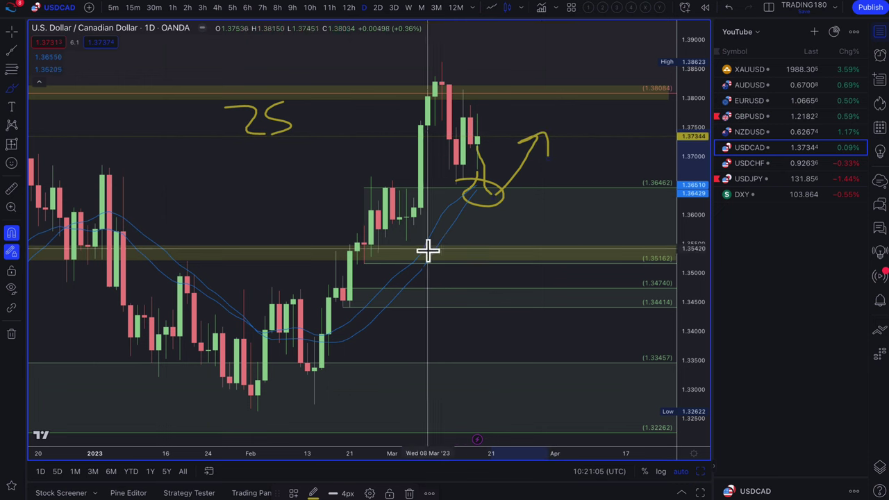
pyautogui.scroll(-3, 449, 292)
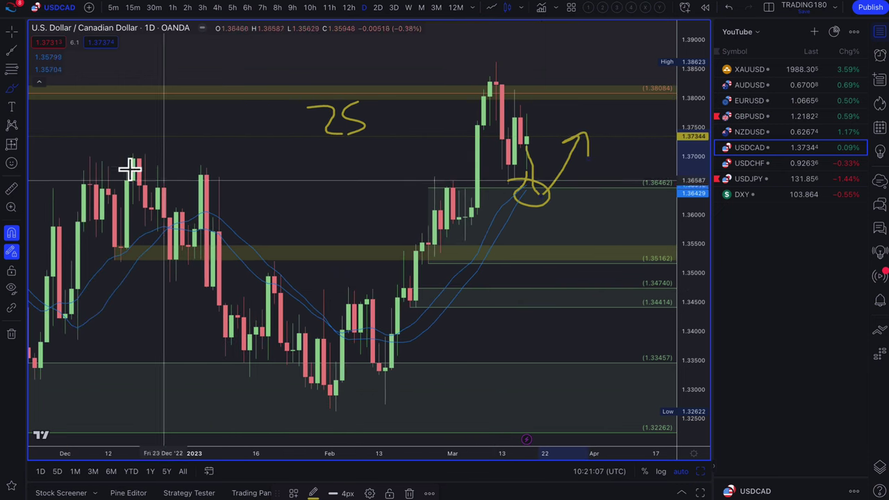
# Draw a rectangle zone on USDCAD from the early December highs to 7 April, between about 1.36905 and 1.36377
pyautogui.click(24, 86)
pyautogui.click(47, 128)
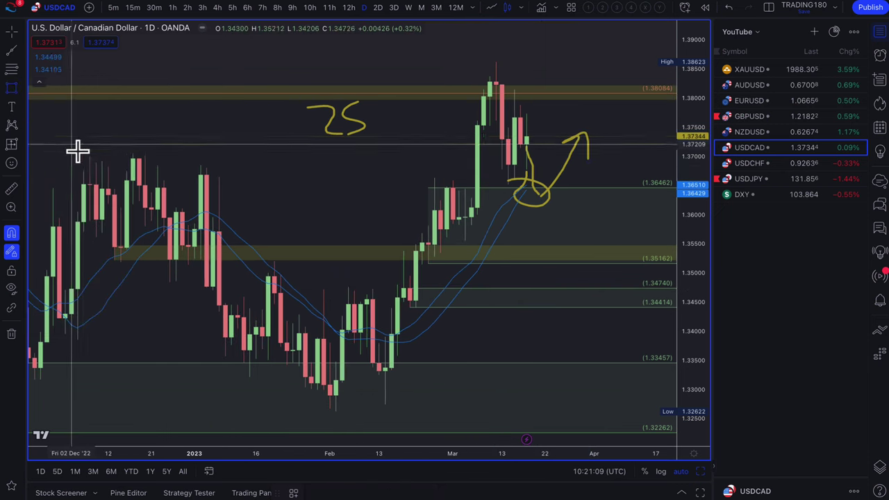
pyautogui.moveTo(77, 162)
pyautogui.mouseDown()
pyautogui.moveTo(321, 248)
pyautogui.moveTo(620, 195)
pyautogui.mouseUp()
pyautogui.scroll(-3, 371, 188)
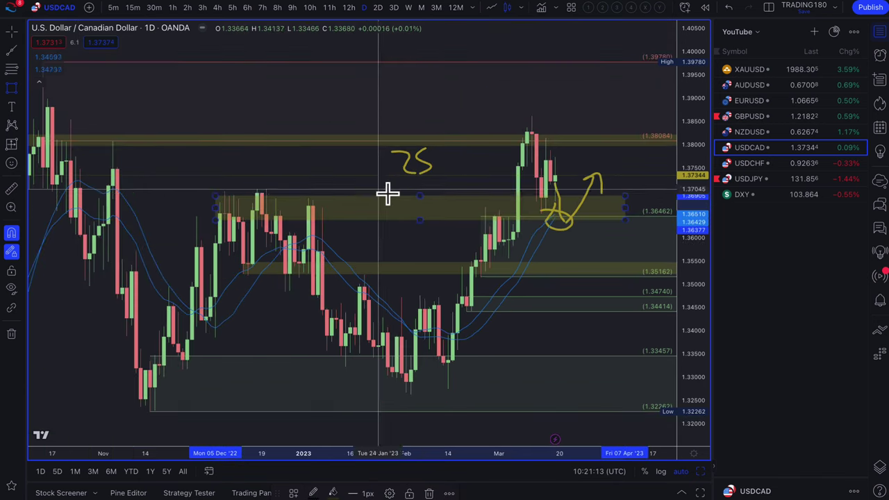
pyautogui.scroll(3, 492, 242)
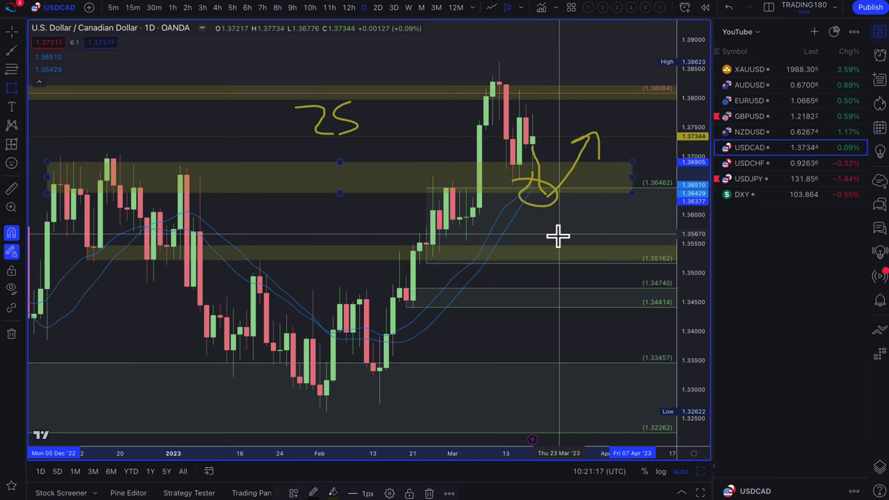
pyautogui.scroll(-3, 521, 323)
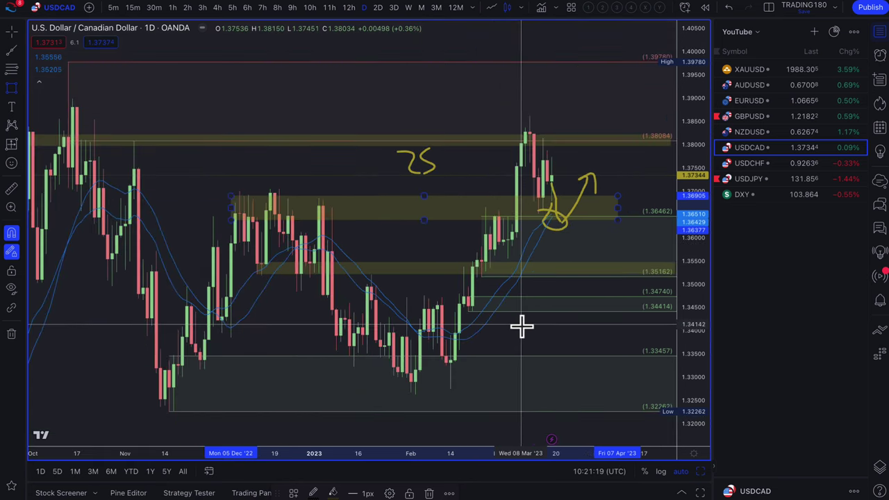
# Brush a circle around the 1.325 area of USDCAD and a stepped path falling toward it from the 1.36462 level
pyautogui.click(25, 96)
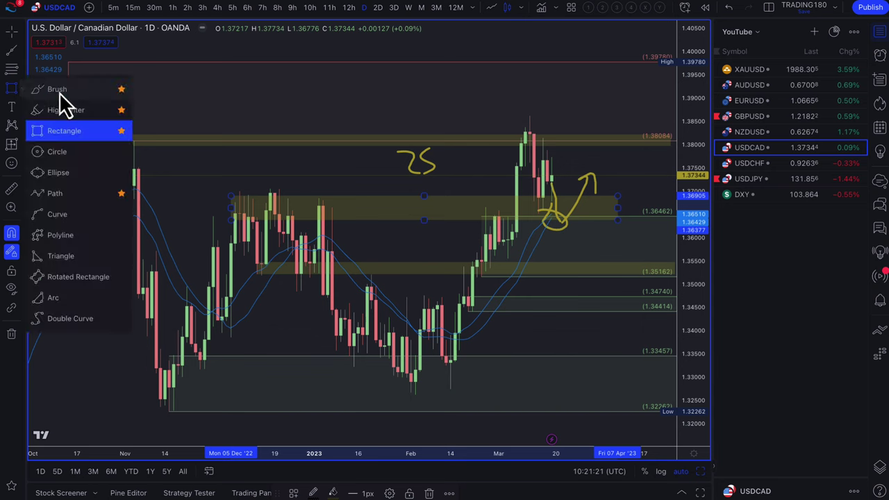
pyautogui.click(60, 91)
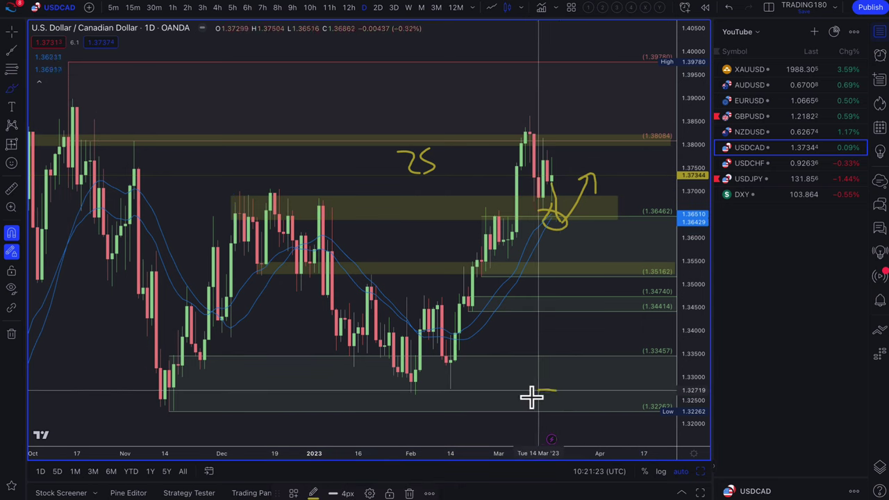
pyautogui.moveTo(530, 396)
pyautogui.mouseDown()
pyautogui.moveTo(583, 389)
pyautogui.moveTo(565, 396)
pyautogui.mouseUp()
pyautogui.scroll(-1, 564, 396)
pyautogui.scroll(-5, 565, 396)
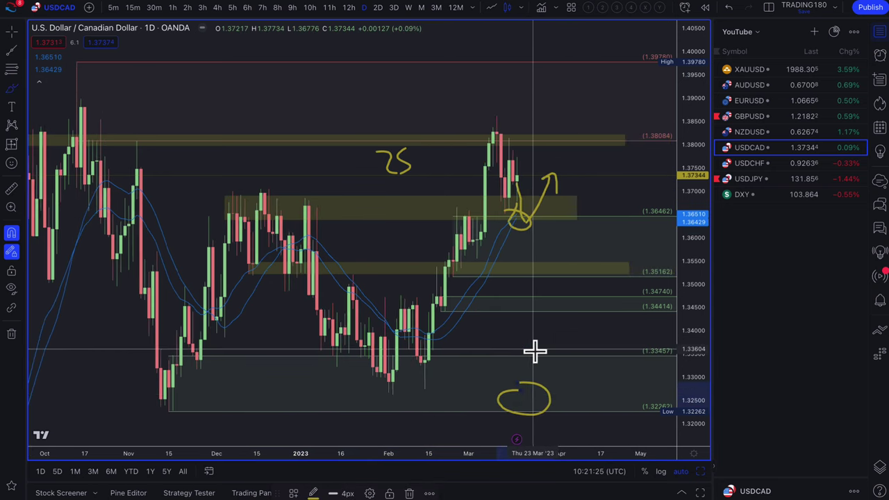
pyautogui.moveTo(555, 157); pyautogui.dragTo(578, 207)
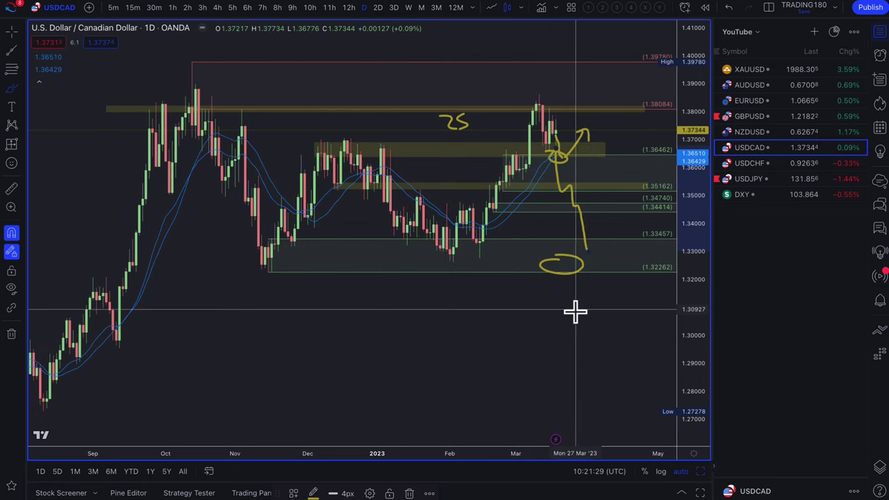
# Mark a demand zone from the 13 September 2022 candle between 1.30194 and 1.29539, extended across the chart
pyautogui.scroll(-2, 313, 278)
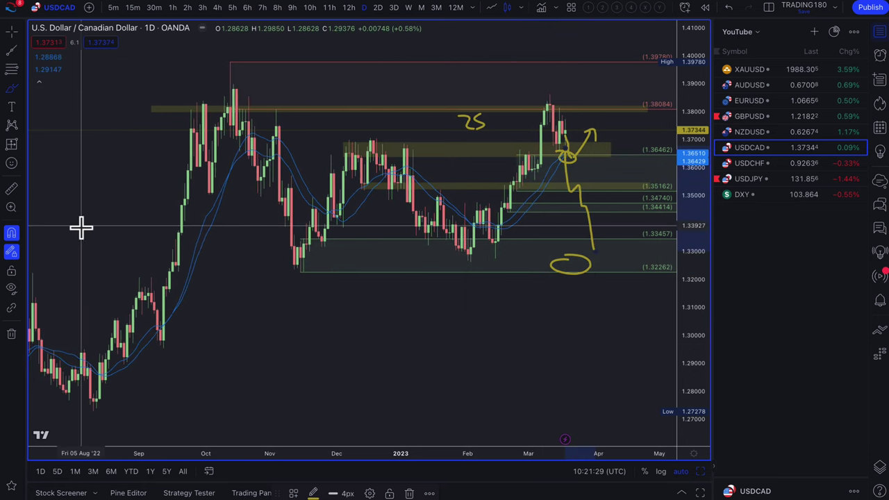
pyautogui.click(11, 70)
pyautogui.moveTo(162, 329); pyautogui.dragTo(162, 357)
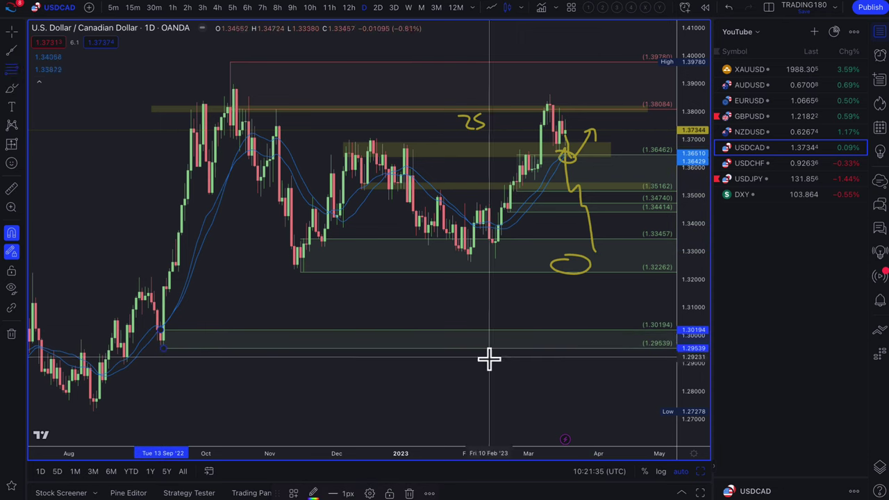
pyautogui.scroll(2, 598, 305)
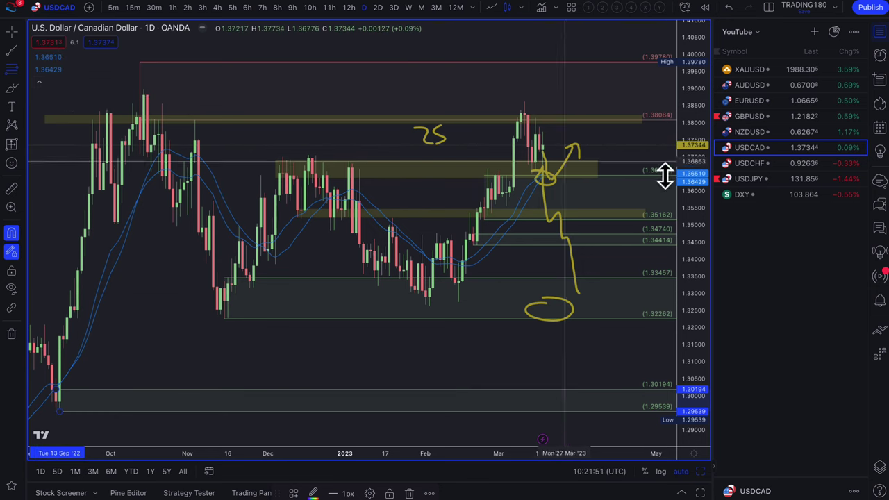
# On the NZDUSD chart, brush circles around the latest high near 0.62759 and the area above 0.63096, each with a downward arrow
pyautogui.click(760, 133)
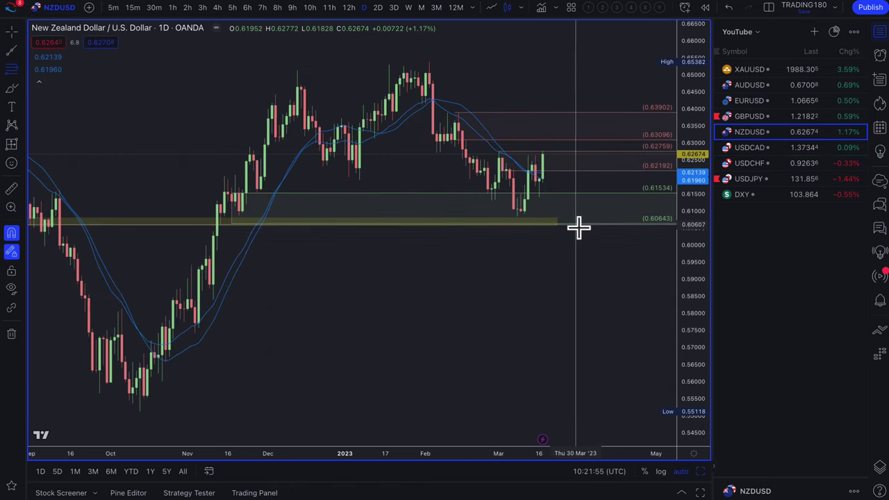
pyautogui.scroll(3, 579, 226)
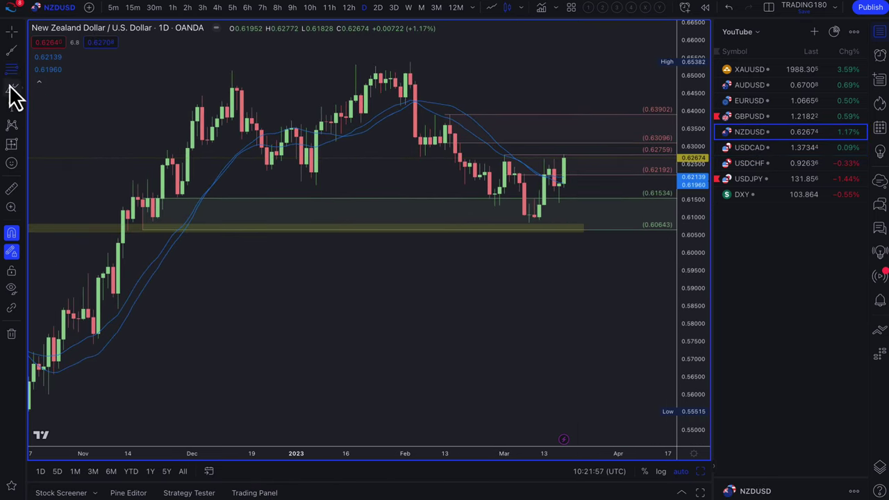
pyautogui.click(11, 88)
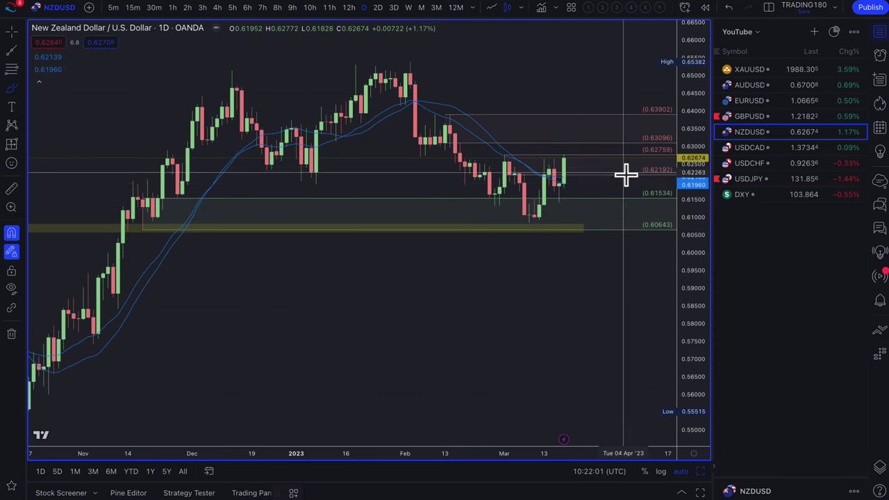
pyautogui.scroll(4, 625, 176)
pyautogui.moveTo(561, 256)
pyautogui.mouseDown()
pyautogui.moveTo(598, 351)
pyautogui.moveTo(600, 340)
pyautogui.mouseUp()
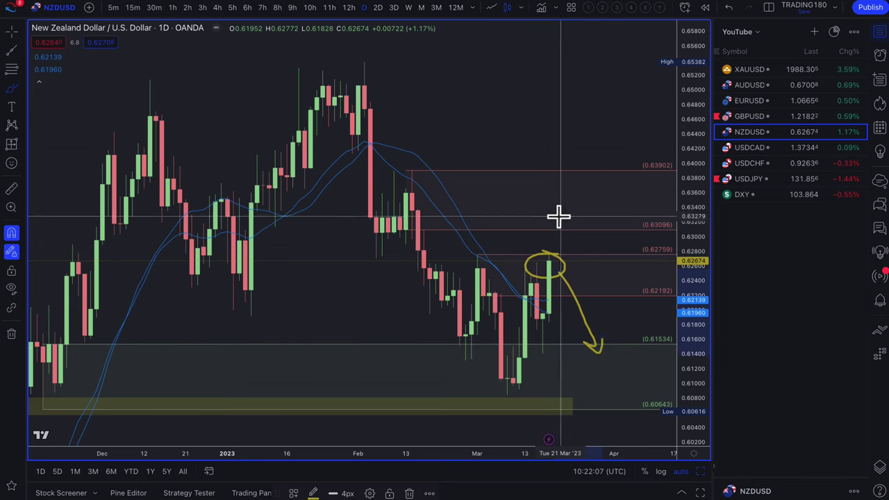
pyautogui.moveTo(550, 195)
pyautogui.mouseDown()
pyautogui.moveTo(565, 218)
pyautogui.moveTo(562, 204)
pyautogui.moveTo(551, 205)
pyautogui.moveTo(577, 272)
pyautogui.moveTo(595, 260)
pyautogui.mouseUp()
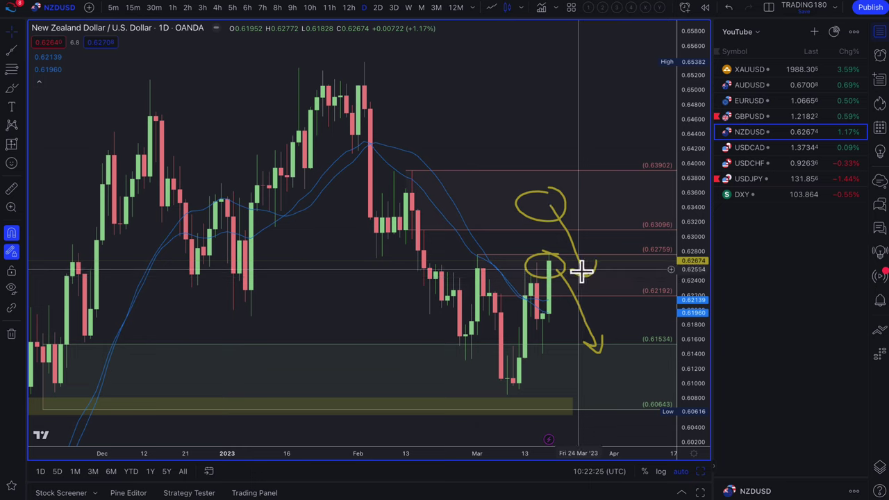
# Handwrite "Off" above the February and March NZDUSD candles, with an up arrow and a down arrow beside it
pyautogui.click(12, 89)
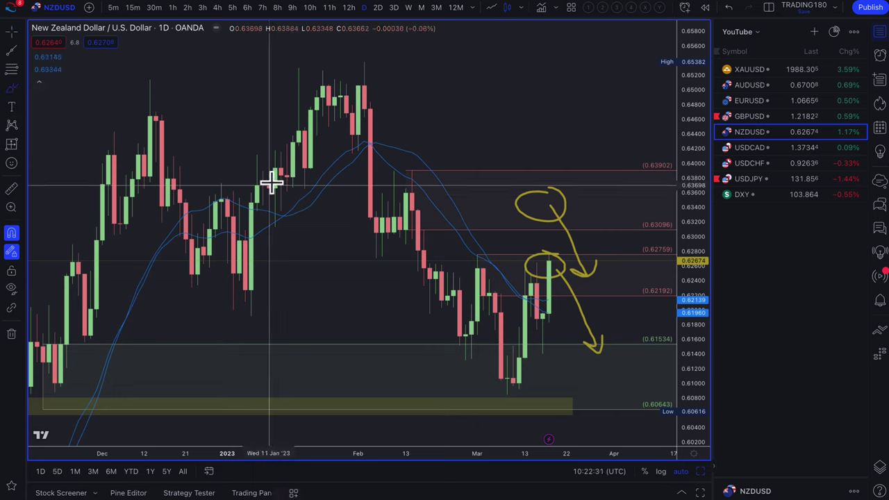
pyautogui.moveTo(456, 75)
pyautogui.mouseDown()
pyautogui.moveTo(480, 111)
pyautogui.moveTo(533, 87)
pyautogui.mouseUp()
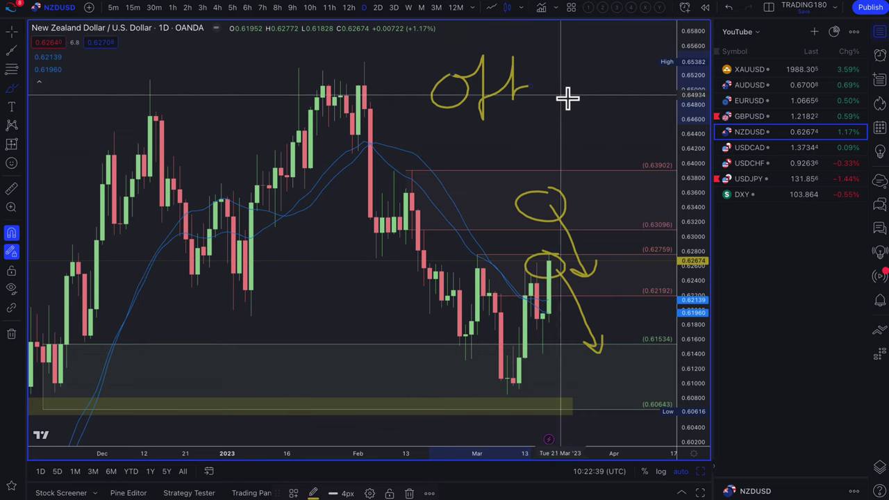
pyautogui.moveTo(586, 90)
pyautogui.mouseDown()
pyautogui.moveTo(585, 49)
pyautogui.moveTo(596, 57)
pyautogui.mouseUp()
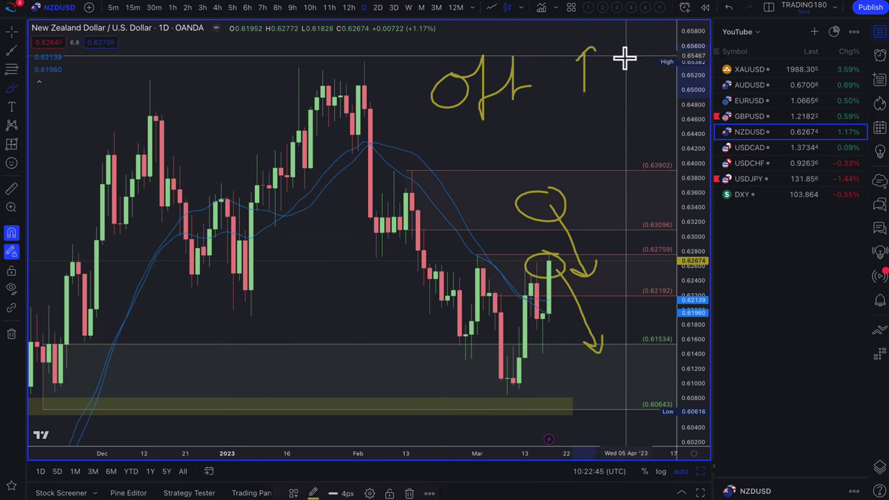
pyautogui.moveTo(621, 75)
pyautogui.mouseDown()
pyautogui.moveTo(620, 105)
pyautogui.moveTo(631, 95)
pyautogui.mouseUp()
pyautogui.scroll(-3, 607, 221)
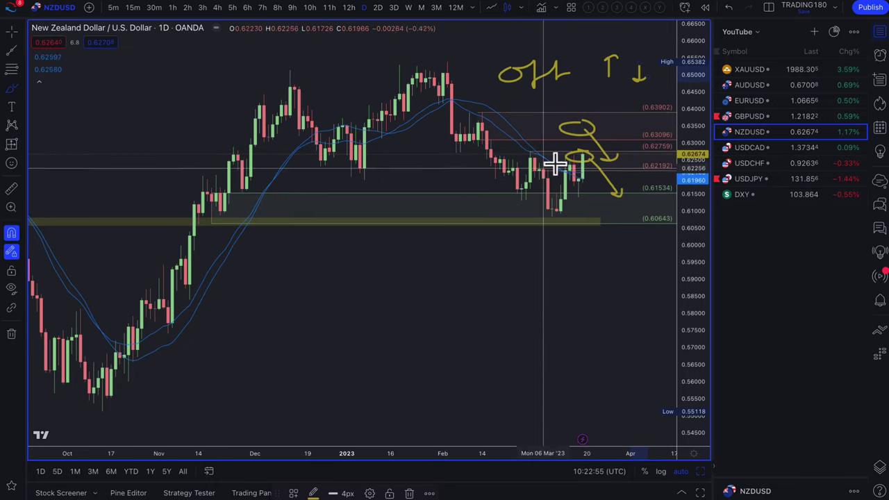
# Switch the chart to GBPUSD and focus on the candles from November onward
pyautogui.click(760, 120)
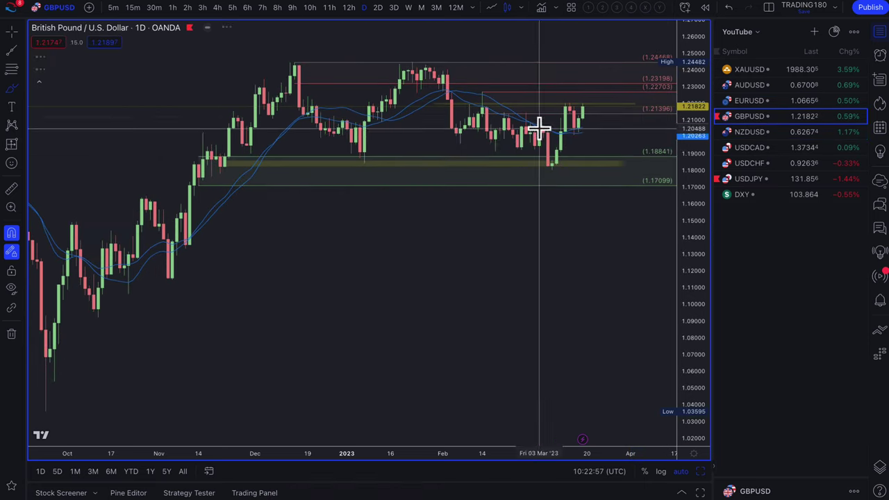
pyautogui.scroll(2, 432, 142)
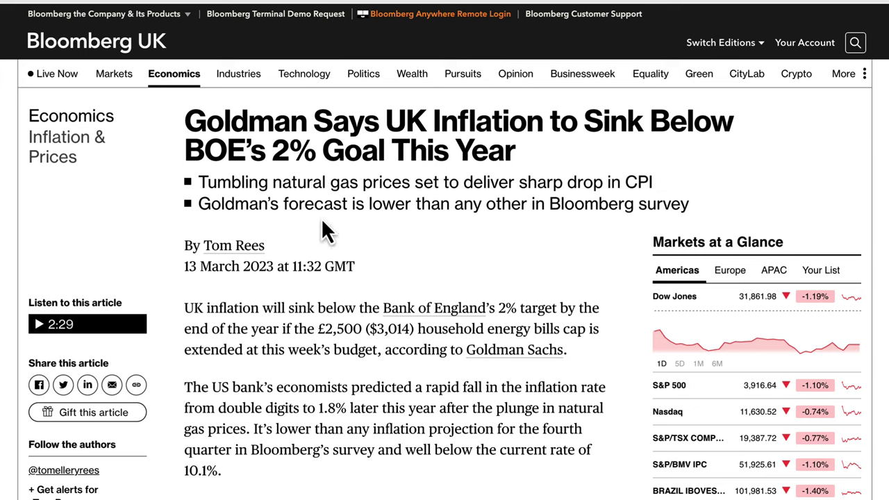
# In the Bloomberg article on Goldman's UK inflation forecast, highlight the headline's inflation claim and the first two paragraphs
pyautogui.moveTo(390, 129); pyautogui.dragTo(525, 161)
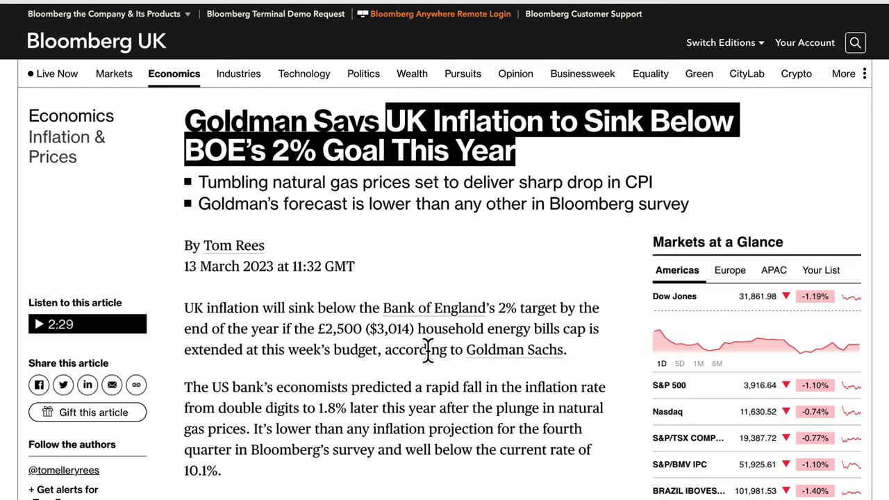
pyautogui.moveTo(208, 308); pyautogui.dragTo(576, 358)
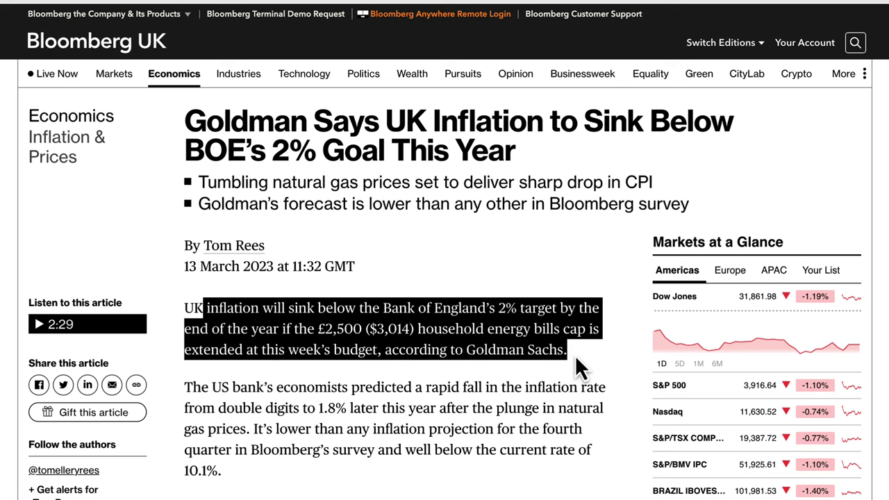
pyautogui.scroll(-1, 516, 389)
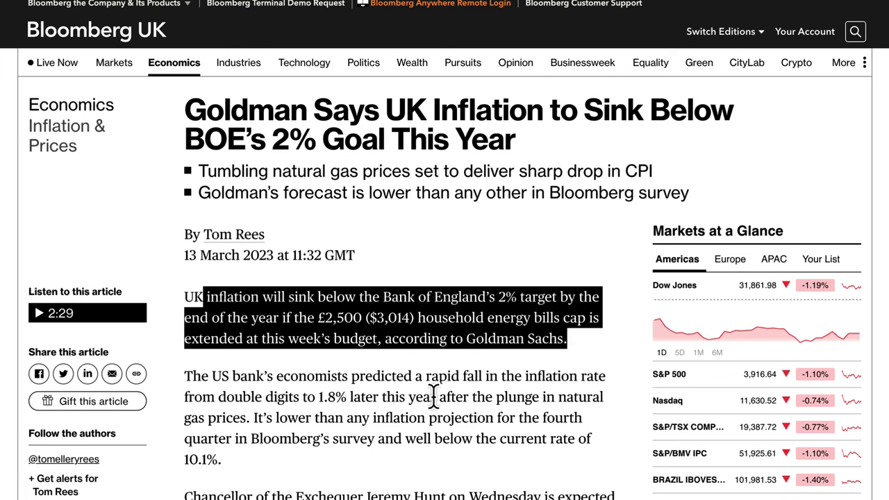
pyautogui.moveTo(216, 377); pyautogui.dragTo(462, 475)
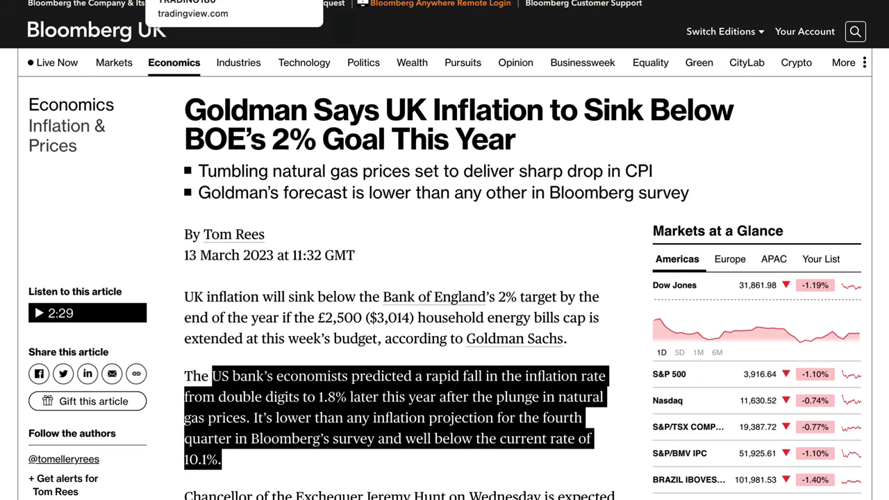
# Return to the TradingView GBPUSD chart and handwrite "25 25" with the brush below the February and March candles
pyautogui.click(264, 2)
pyautogui.click(17, 91)
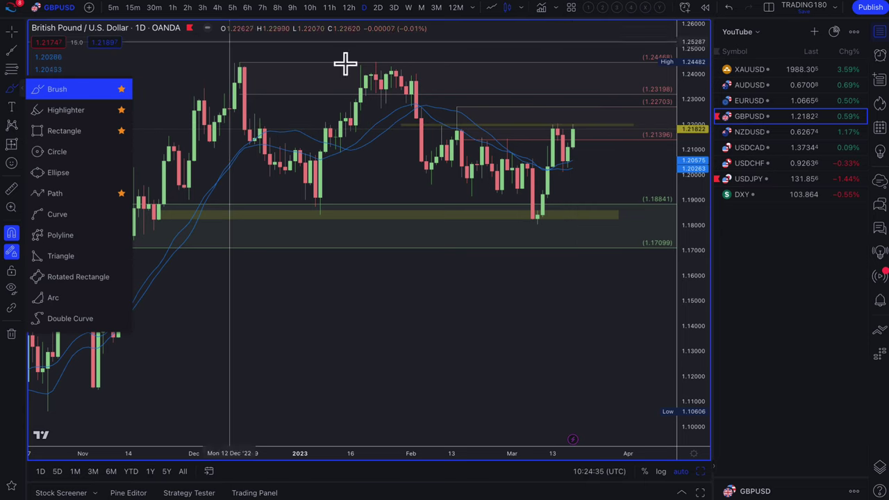
pyautogui.moveTo(368, 273)
pyautogui.mouseDown()
pyautogui.moveTo(390, 273)
pyautogui.moveTo(405, 304)
pyautogui.mouseUp()
pyautogui.moveTo(419, 264)
pyautogui.mouseDown()
pyautogui.moveTo(397, 280)
pyautogui.moveTo(410, 300)
pyautogui.mouseUp()
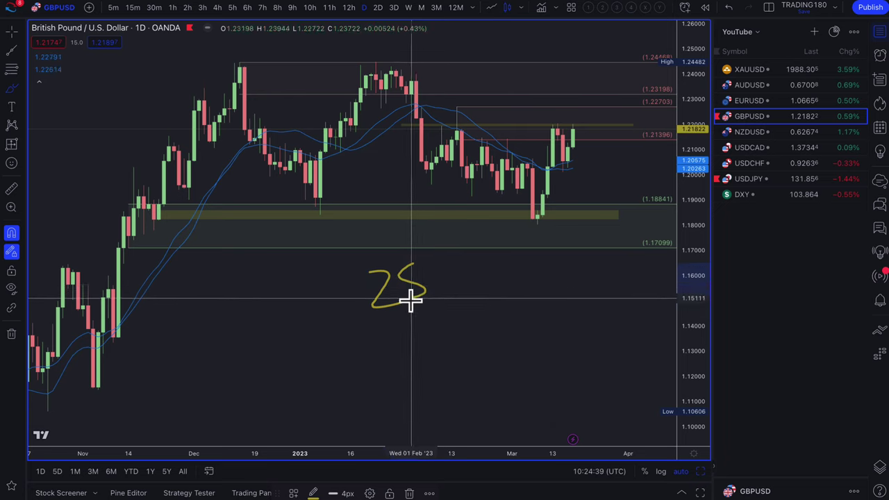
pyautogui.moveTo(466, 268); pyautogui.dragTo(485, 292)
pyautogui.moveTo(506, 251); pyautogui.dragTo(484, 258)
pyautogui.moveTo(485, 259); pyautogui.dragTo(487, 284)
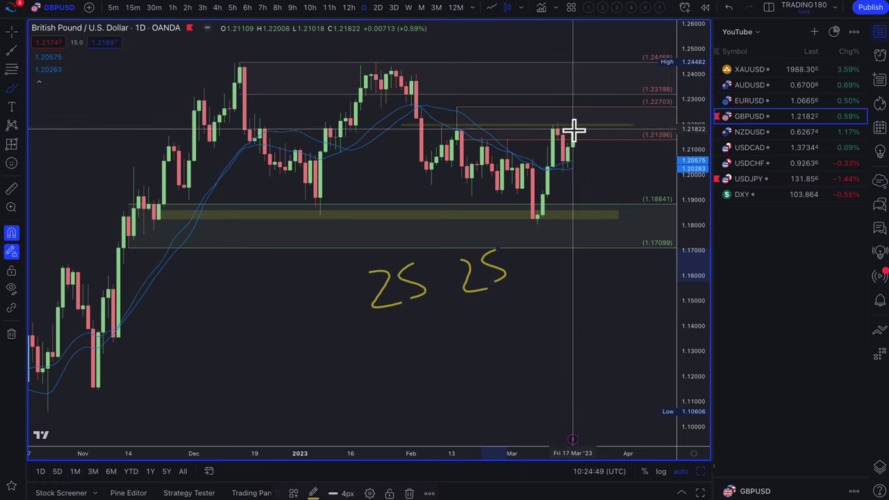
# Circle the mid-March GBPUSD highs, brush a rise and fall to about 1.203, and circle its peak and the 1.24468 level with a downward arrow
pyautogui.moveTo(574, 128)
pyautogui.mouseDown()
pyautogui.moveTo(591, 90)
pyautogui.moveTo(635, 169)
pyautogui.moveTo(640, 151)
pyautogui.mouseUp()
pyautogui.moveTo(574, 119)
pyautogui.mouseDown()
pyautogui.moveTo(544, 123)
pyautogui.moveTo(572, 122)
pyautogui.mouseUp()
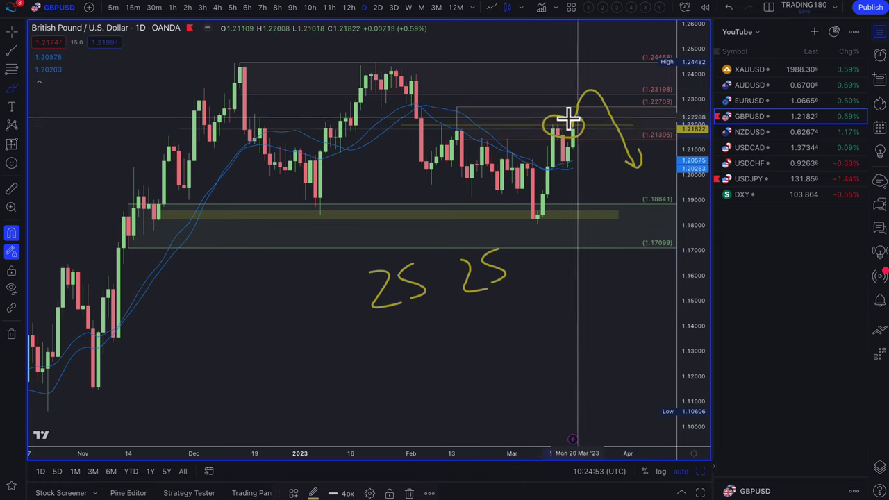
pyautogui.moveTo(577, 87)
pyautogui.mouseDown()
pyautogui.moveTo(590, 76)
pyautogui.moveTo(619, 119)
pyautogui.mouseUp()
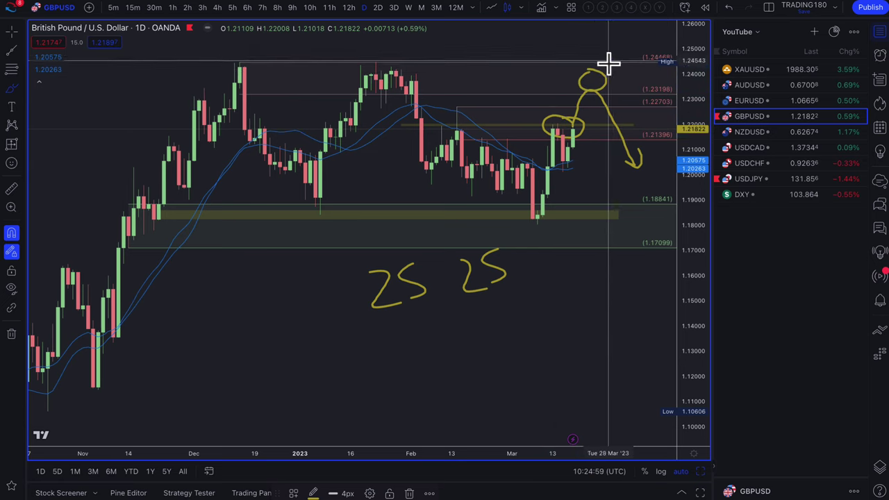
pyautogui.moveTo(599, 44)
pyautogui.mouseDown()
pyautogui.moveTo(576, 60)
pyautogui.moveTo(597, 47)
pyautogui.moveTo(631, 98)
pyautogui.moveTo(648, 96)
pyautogui.mouseUp()
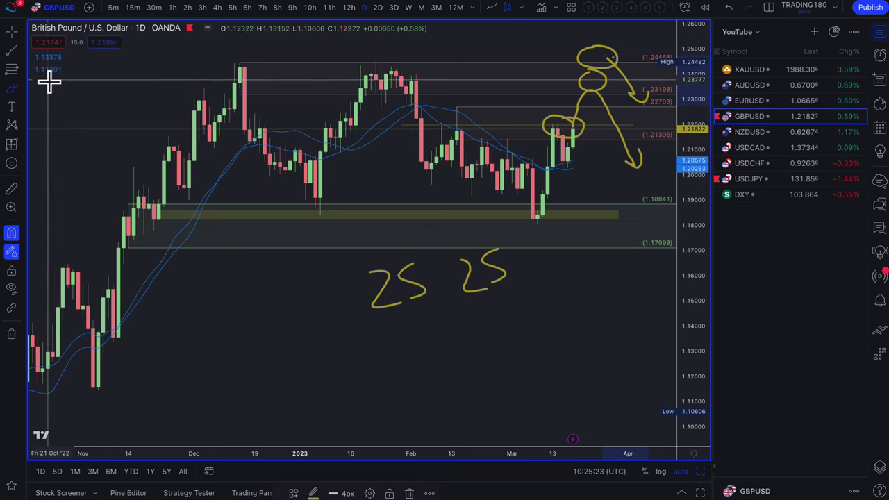
# Re-anchor the GBPUSD demand zone to the 7 March candle, with its upper edge at 1.20263 and lower edge at 1.18032
pyautogui.press('Escape')
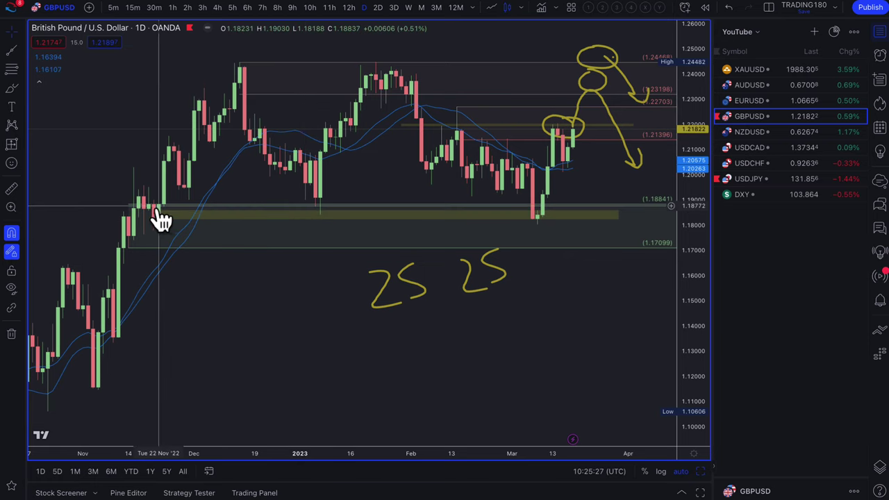
pyautogui.moveTo(165, 206); pyautogui.dragTo(531, 167)
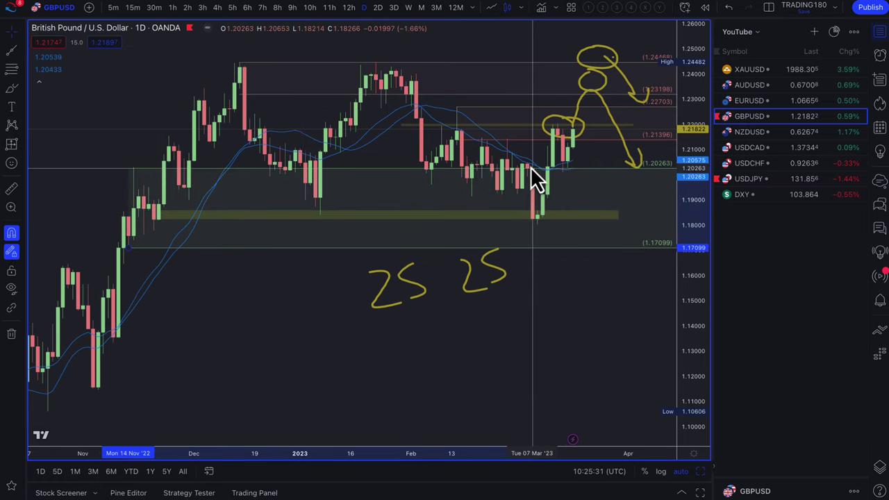
pyautogui.moveTo(134, 245); pyautogui.dragTo(537, 224)
pyautogui.scroll(2, 539, 232)
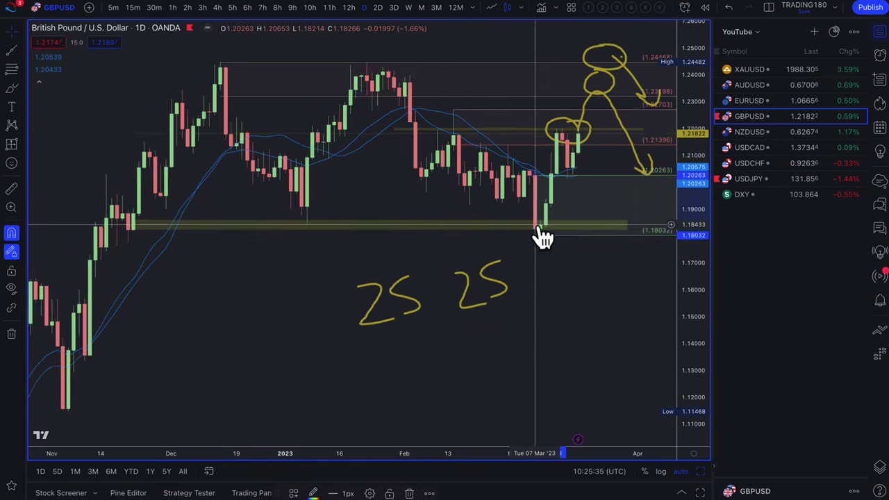
# Draw a yellow rectangle zone on GBPUSD from 8 February to 10 April 2023, between 1.19349 and 1.19083
pyautogui.click(21, 89)
pyautogui.click(46, 130)
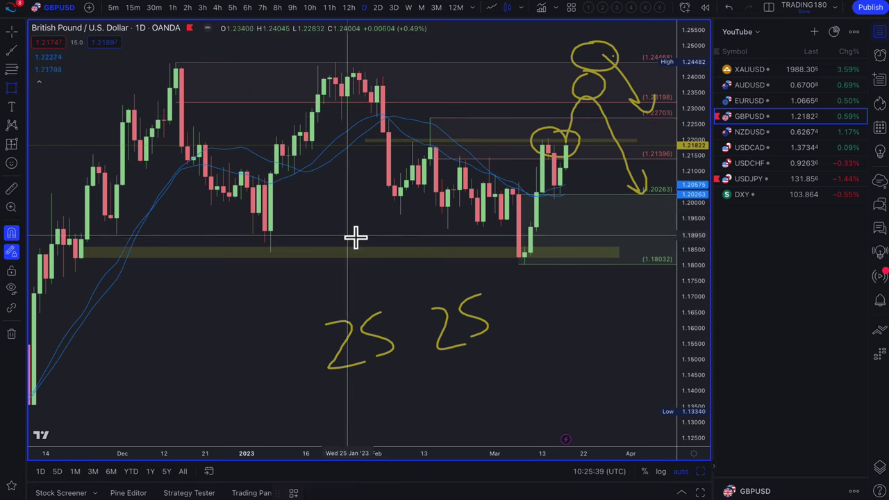
pyautogui.click(407, 231)
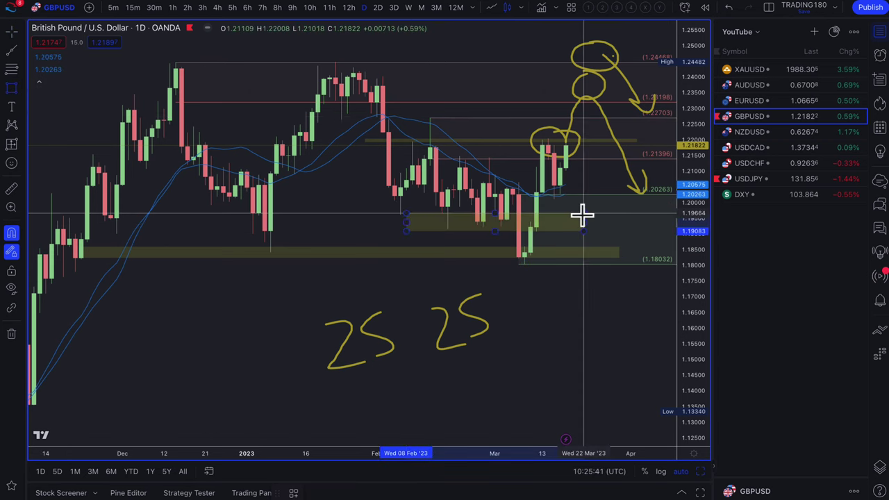
pyautogui.click(624, 224)
pyautogui.scroll(3, 409, 234)
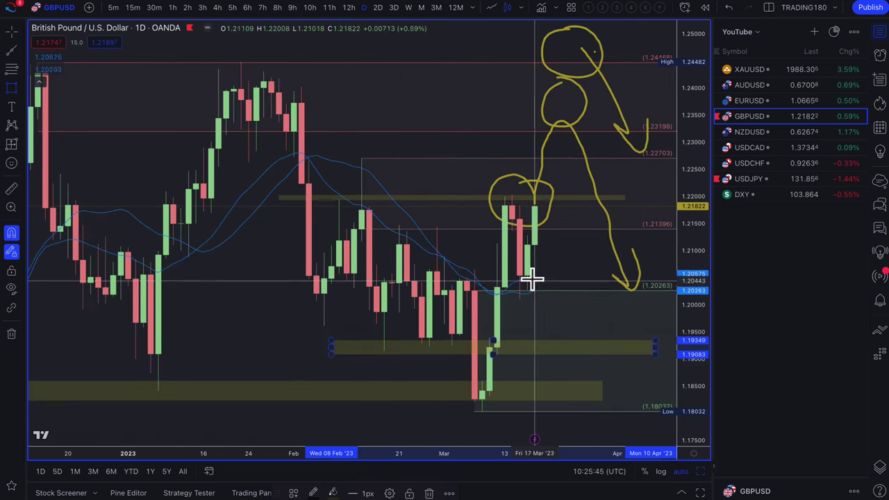
# Brush circled GBPUSD rebounds with upward arrows at the 1.19 zone and the lower zone near 1.184, and circle the upper zone's three February–March lows
pyautogui.click(21, 89)
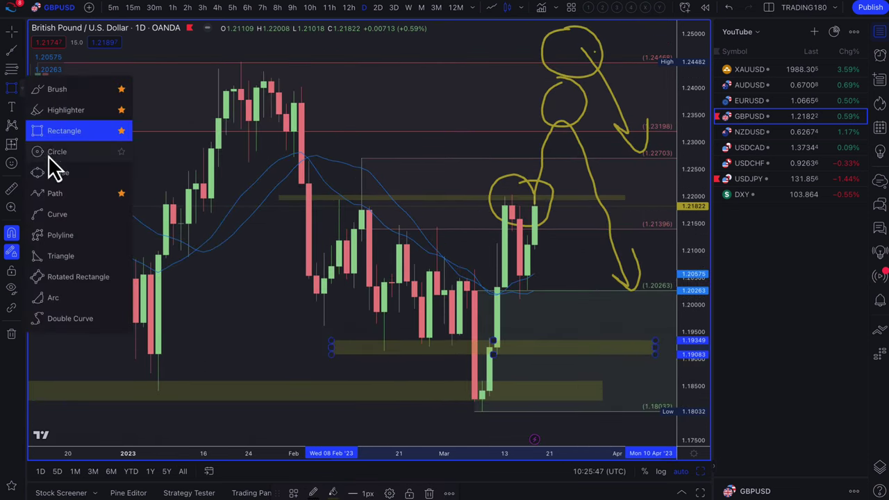
pyautogui.click(55, 91)
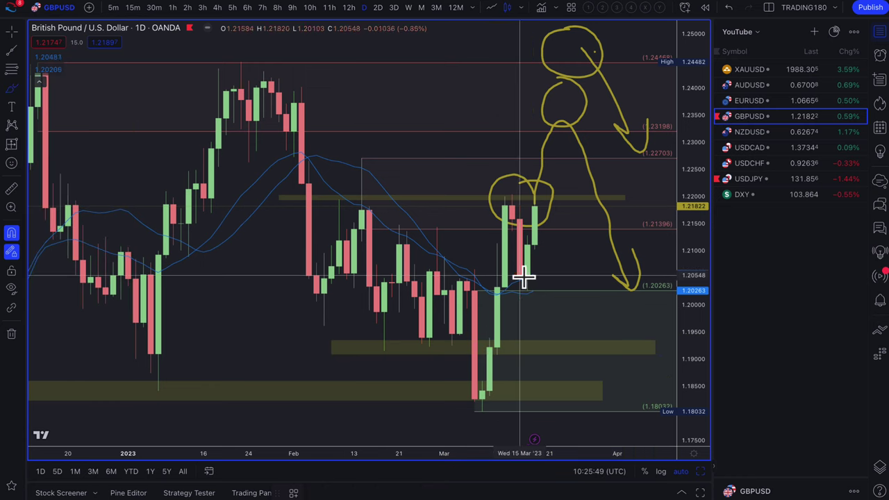
pyautogui.moveTo(539, 215)
pyautogui.mouseDown()
pyautogui.moveTo(569, 354)
pyautogui.moveTo(579, 314)
pyautogui.moveTo(611, 301)
pyautogui.moveTo(615, 329)
pyautogui.moveTo(578, 350)
pyautogui.mouseUp()
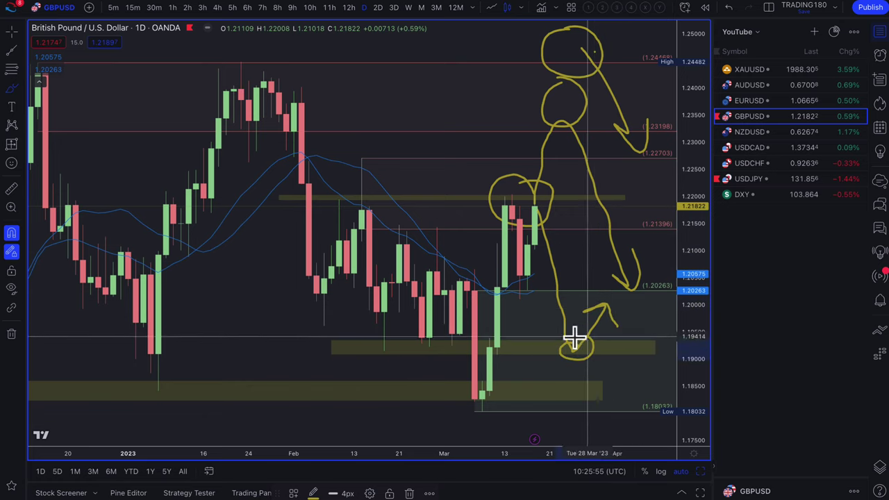
pyautogui.moveTo(376, 324)
pyautogui.mouseDown()
pyautogui.moveTo(381, 347)
pyautogui.moveTo(447, 343)
pyautogui.moveTo(445, 355)
pyautogui.moveTo(471, 344)
pyautogui.mouseUp()
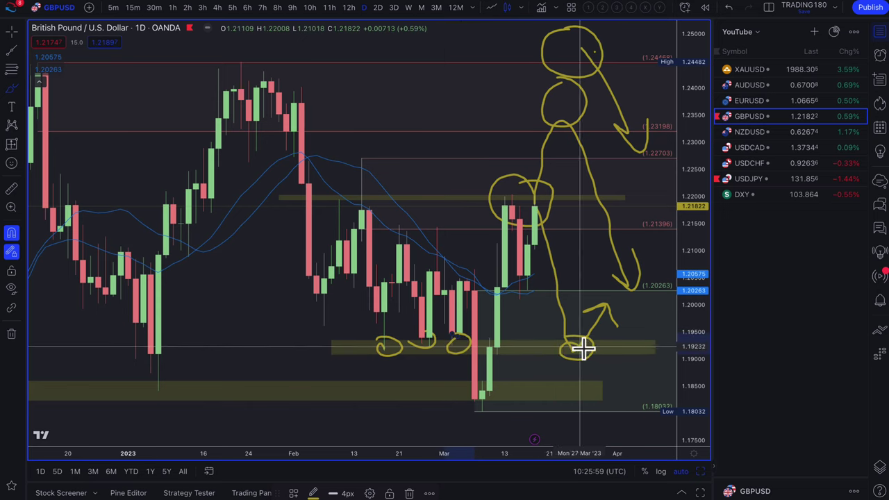
pyautogui.moveTo(574, 389)
pyautogui.mouseDown()
pyautogui.moveTo(590, 399)
pyautogui.moveTo(645, 349)
pyautogui.mouseUp()
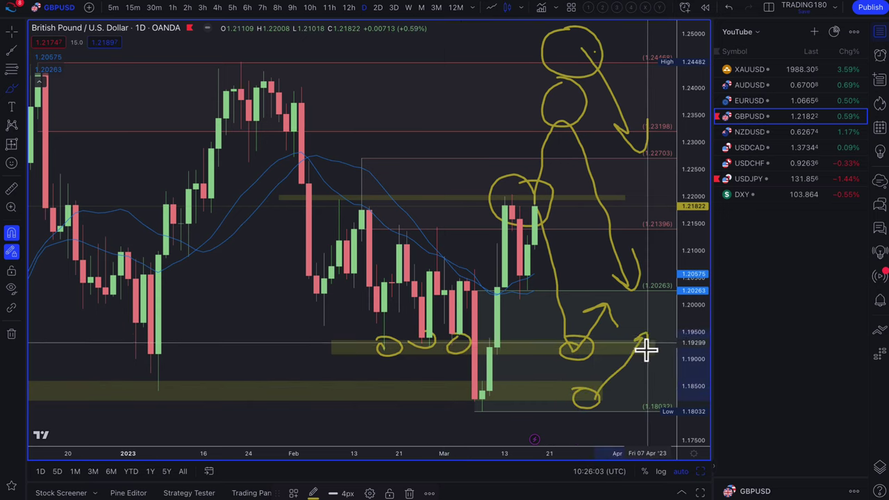
# Switch to the EURUSD chart and draw a rectangle zone from 15 November 2022 to 3 April 2023, between 1.05189 and 1.04815
pyautogui.click(717, 179)
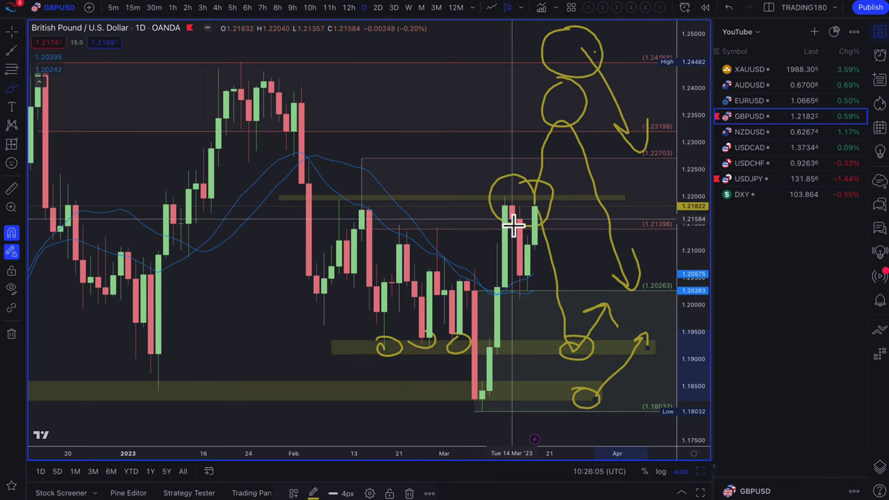
pyautogui.click(755, 105)
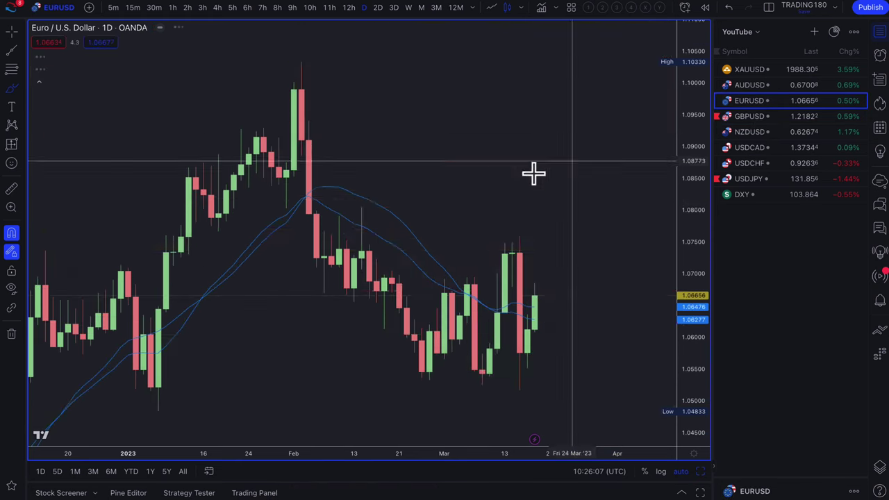
pyautogui.scroll(-3, 458, 232)
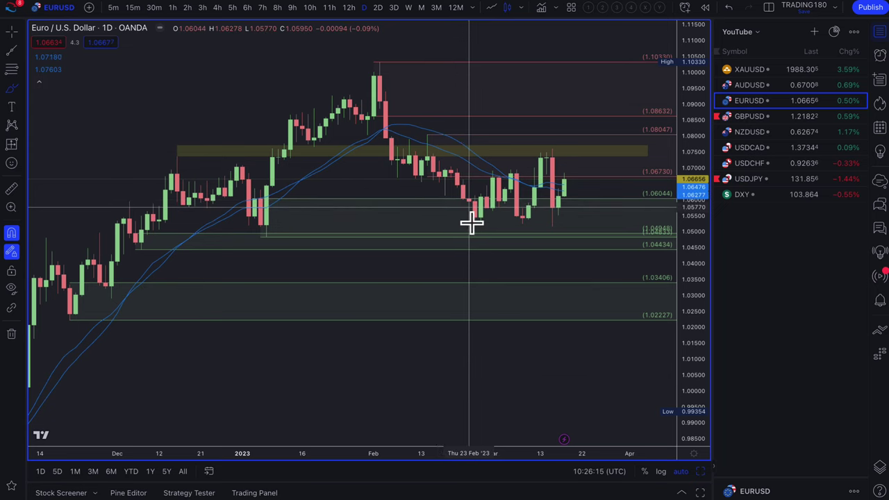
pyautogui.click(23, 96)
pyautogui.click(40, 127)
pyautogui.scroll(-3, 166, 181)
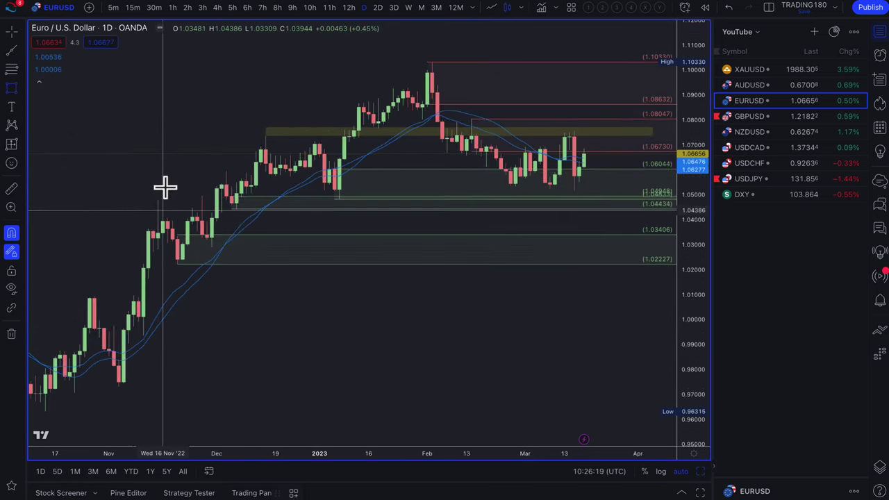
pyautogui.click(159, 194)
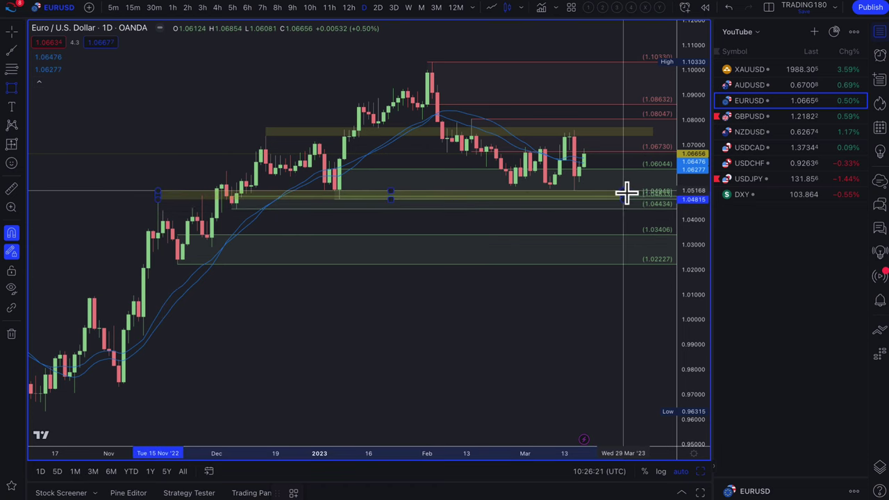
pyautogui.click(638, 193)
pyautogui.scroll(2, 528, 201)
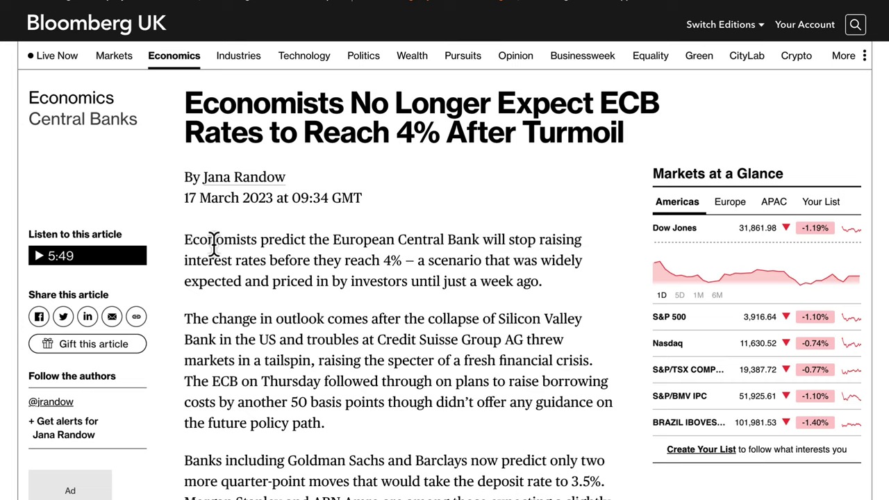
# In the Bloomberg article on ECB rate expectations, highlight the opening paragraph about rate hikes stopping before 4%
pyautogui.moveTo(184, 239); pyautogui.dragTo(515, 267)
pyautogui.moveTo(574, 272); pyautogui.dragTo(286, 282)
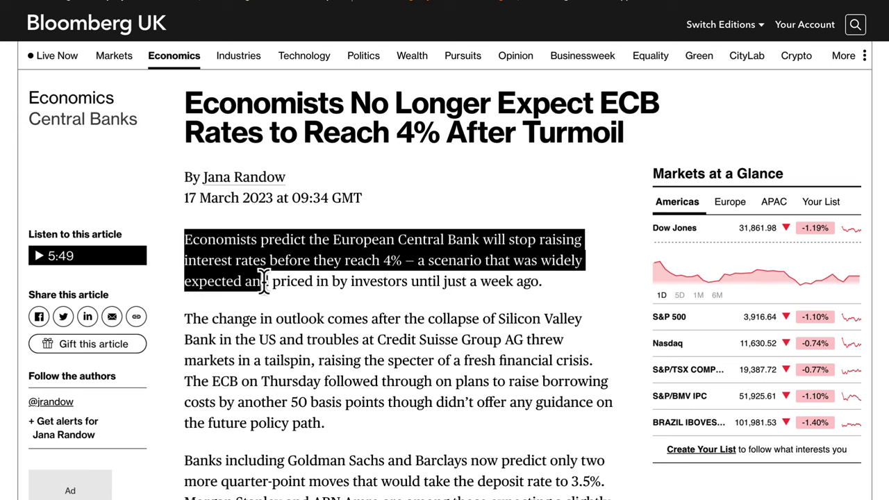
pyautogui.moveTo(350, 291); pyautogui.dragTo(499, 289)
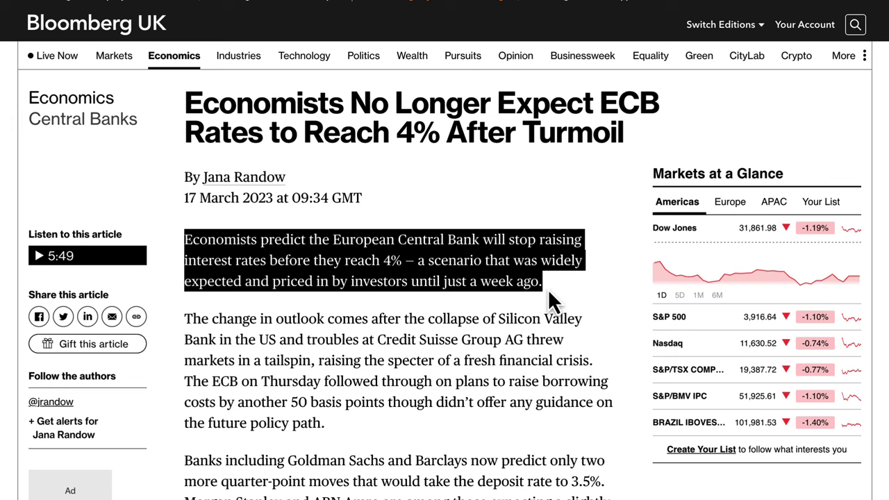
# Highlight the passage from the Silicon Valley Bank collapse through the banks' 3.5% and 3.75% rate forecasts
pyautogui.scroll(-3, 541, 319)
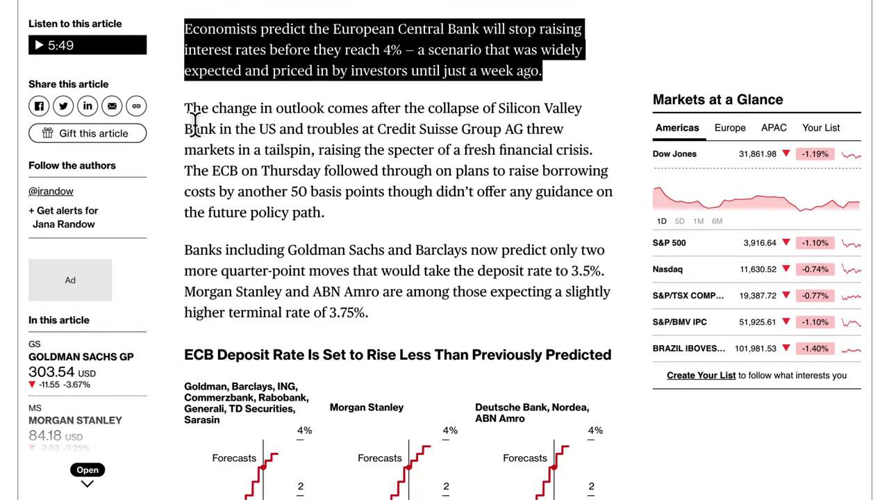
pyautogui.click(188, 109)
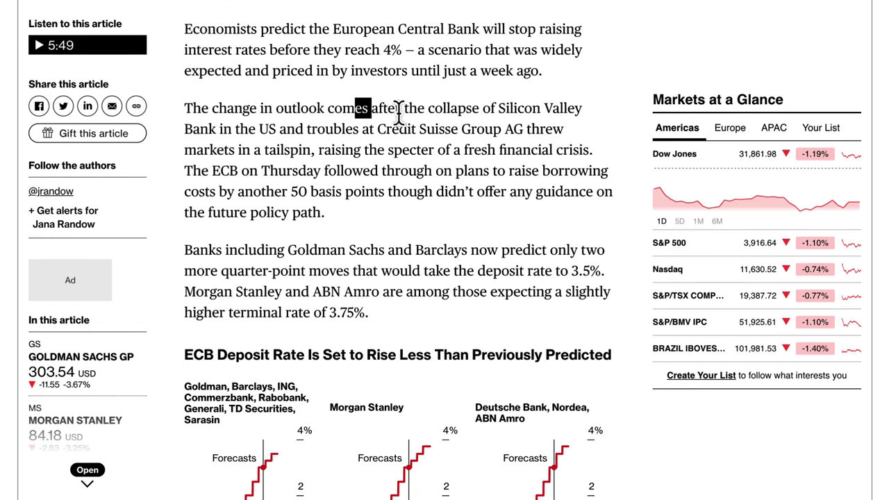
pyautogui.moveTo(400, 111); pyautogui.dragTo(243, 139)
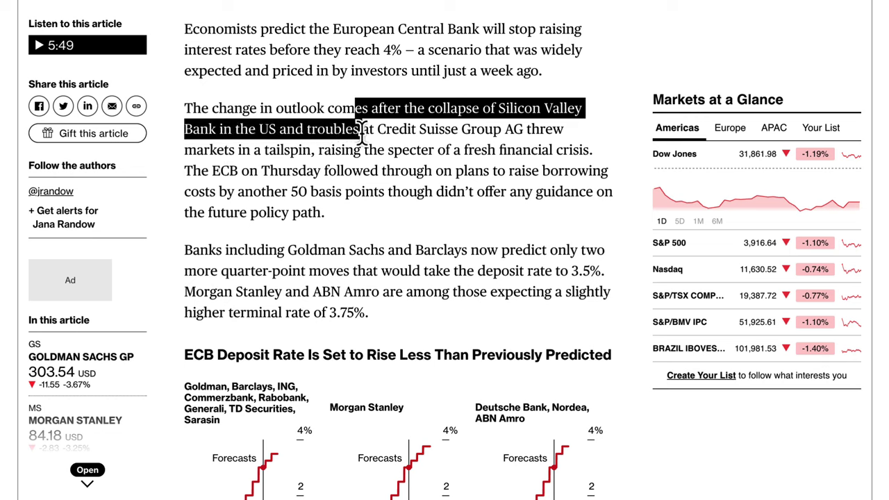
pyautogui.moveTo(406, 132); pyautogui.dragTo(304, 149)
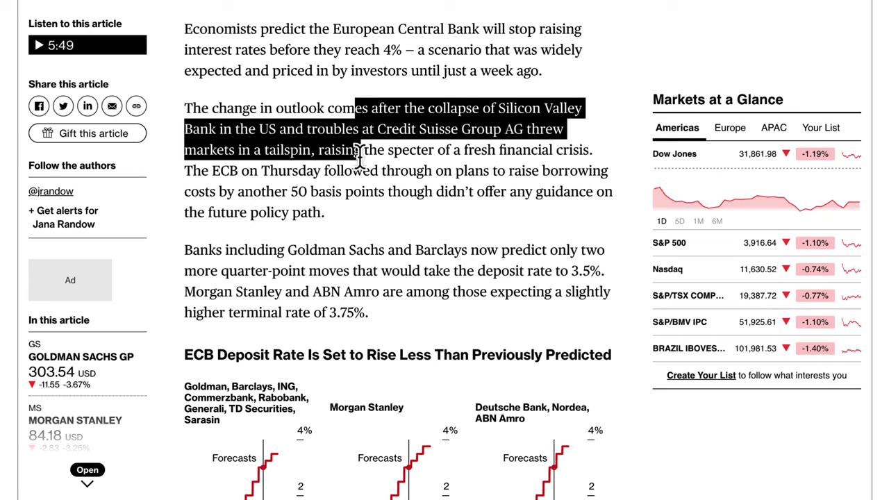
pyautogui.moveTo(394, 160); pyautogui.dragTo(448, 154)
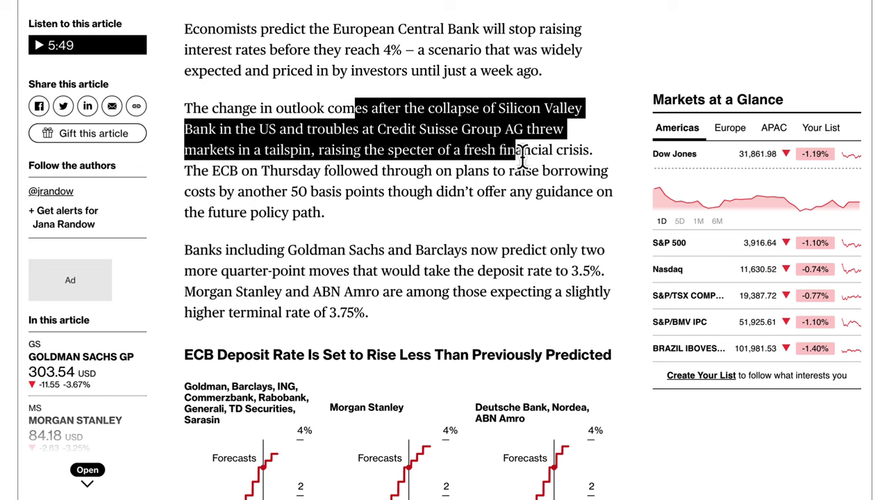
pyautogui.moveTo(594, 154); pyautogui.dragTo(383, 196)
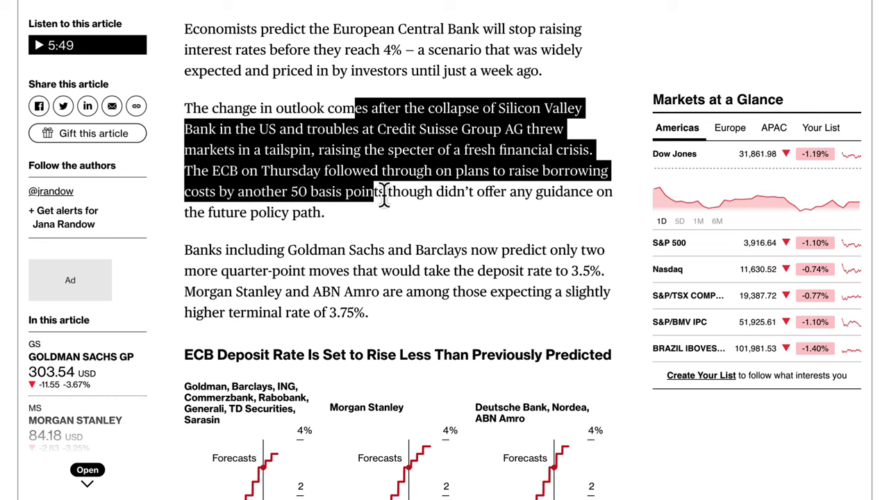
pyautogui.moveTo(474, 199); pyautogui.dragTo(516, 257)
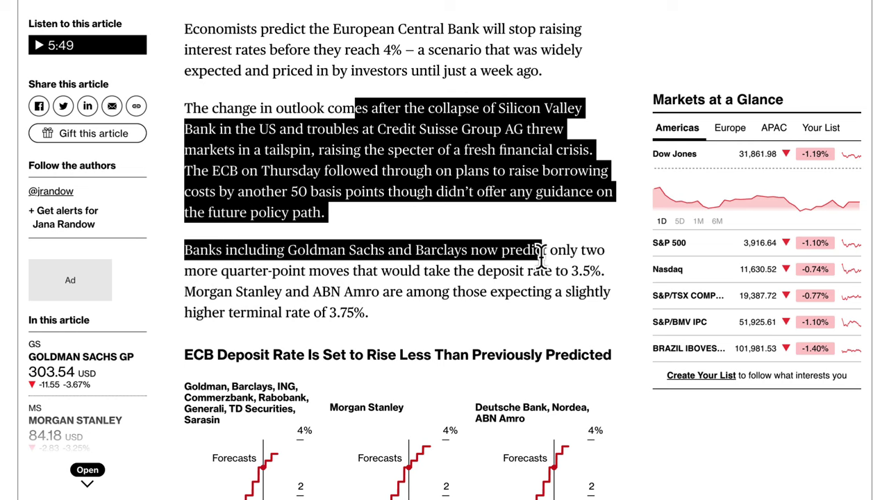
pyautogui.moveTo(589, 257); pyautogui.dragTo(486, 278)
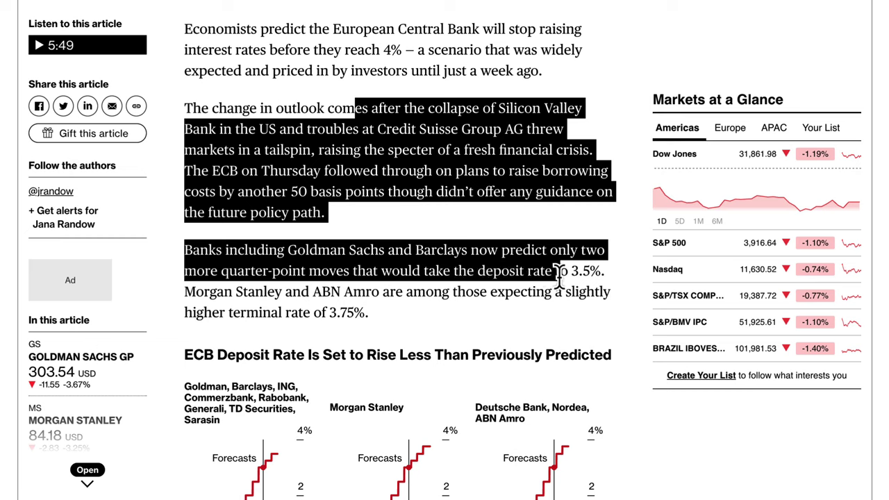
pyautogui.moveTo(598, 272); pyautogui.dragTo(291, 321)
pyautogui.moveTo(351, 316)
pyautogui.mouseDown()
pyautogui.moveTo(278, 316)
pyautogui.moveTo(357, 314)
pyautogui.mouseUp()
# Examine the ECB deposit rate charts and the individual banks' predictions, highlighting parts of the Goldman Sachs and Barclays quotes
pyautogui.scroll(-3, 499, 370)
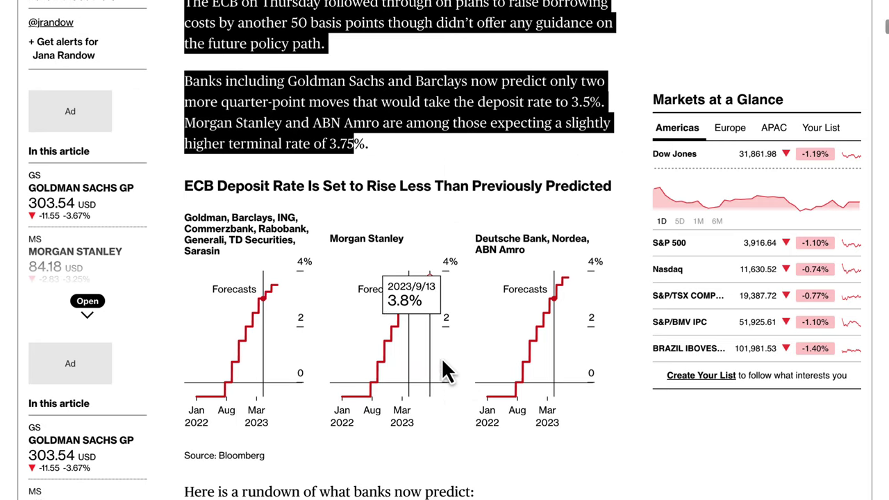
pyautogui.scroll(-1, 428, 373)
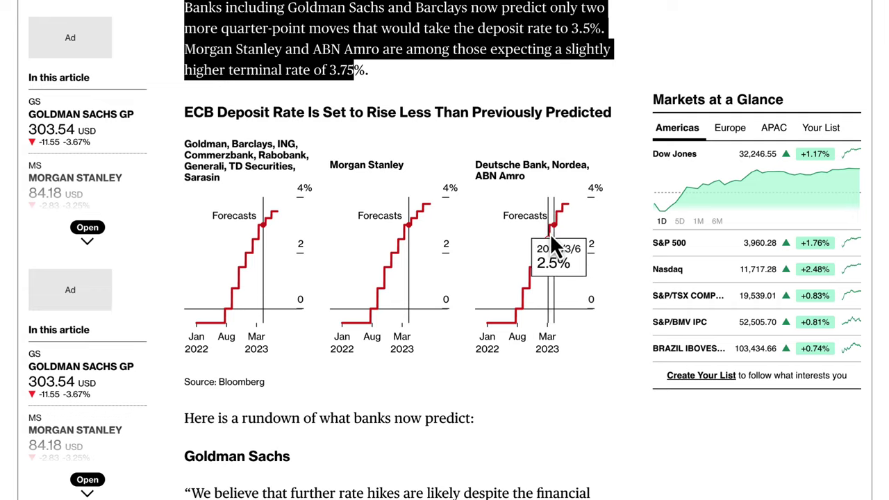
pyautogui.scroll(-7, 550, 233)
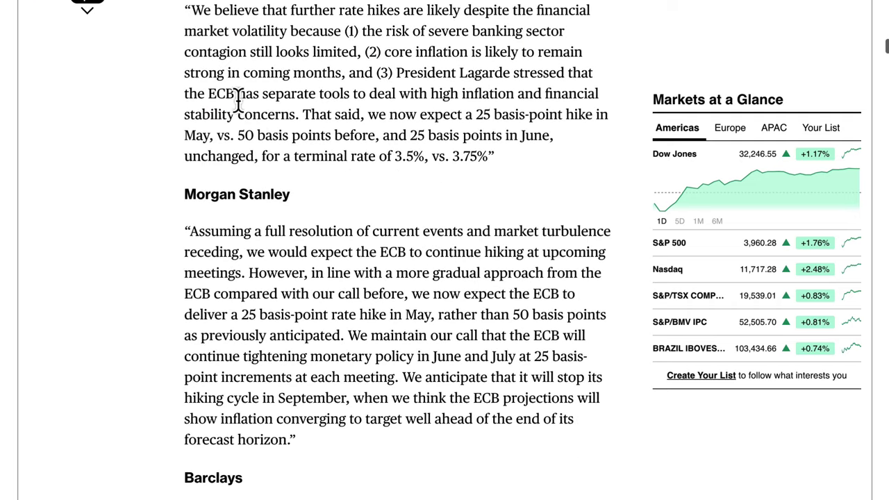
pyautogui.moveTo(202, 73); pyautogui.dragTo(448, 156)
pyautogui.scroll(-6, 391, 218)
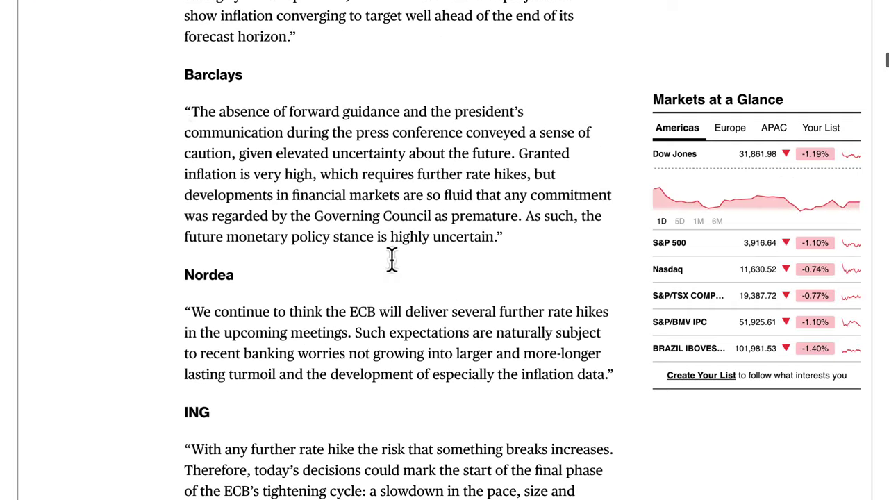
pyautogui.moveTo(181, 112); pyautogui.dragTo(470, 218)
pyautogui.scroll(-2, 426, 322)
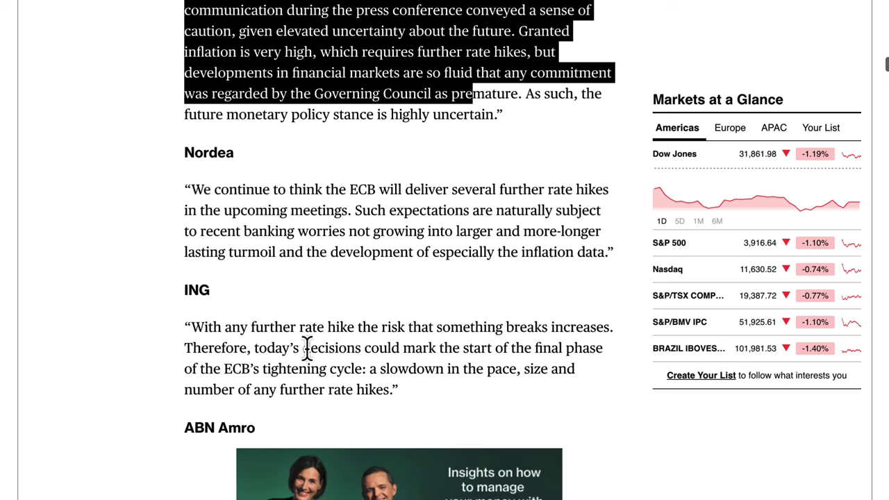
pyautogui.scroll(13, 375, 285)
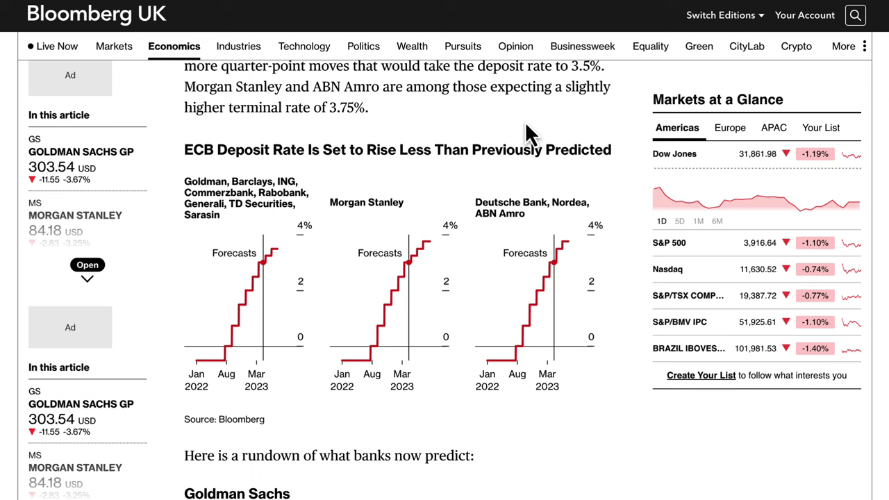
pyautogui.scroll(2, 525, 125)
# Return to the TradingView EURUSD chart, circle the three February–March lows above the 1.05 zone, and brush a rising stroke from each
pyautogui.moveTo(506, 60)
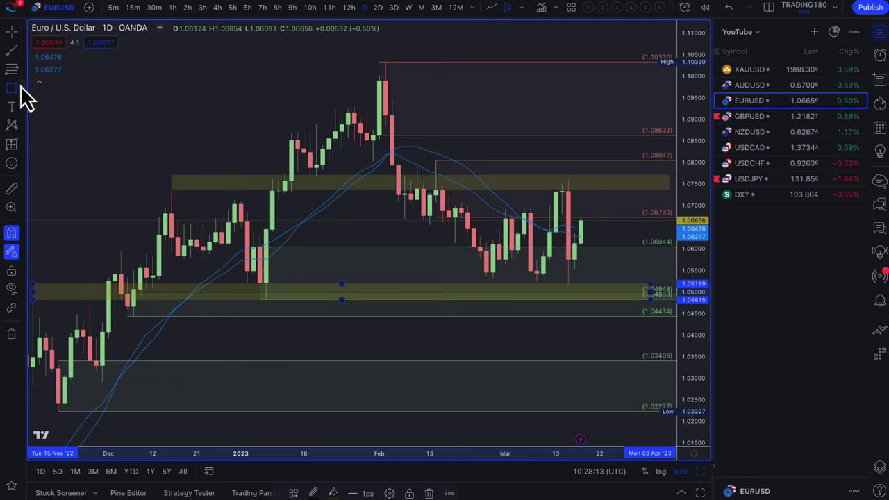
pyautogui.click(21, 88)
pyautogui.click(43, 89)
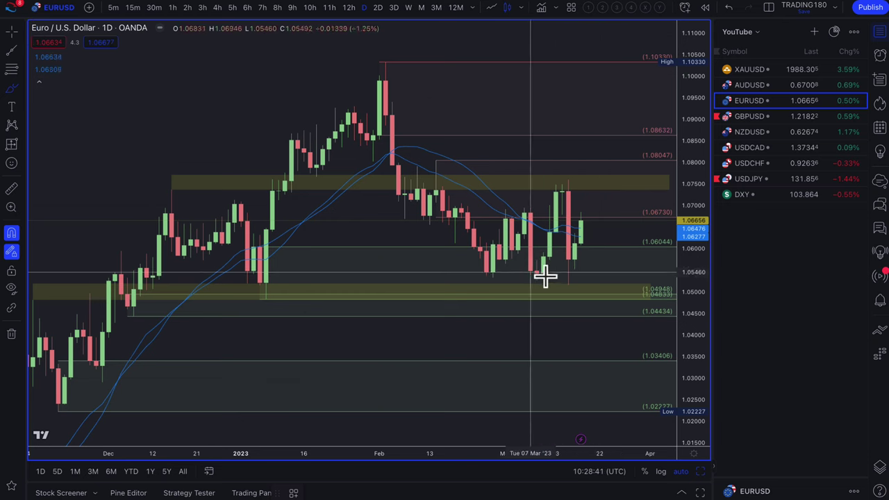
pyautogui.moveTo(492, 264)
pyautogui.mouseDown()
pyautogui.moveTo(486, 280)
pyautogui.moveTo(494, 267)
pyautogui.moveTo(536, 269)
pyautogui.moveTo(567, 293)
pyautogui.moveTo(594, 215)
pyautogui.mouseUp()
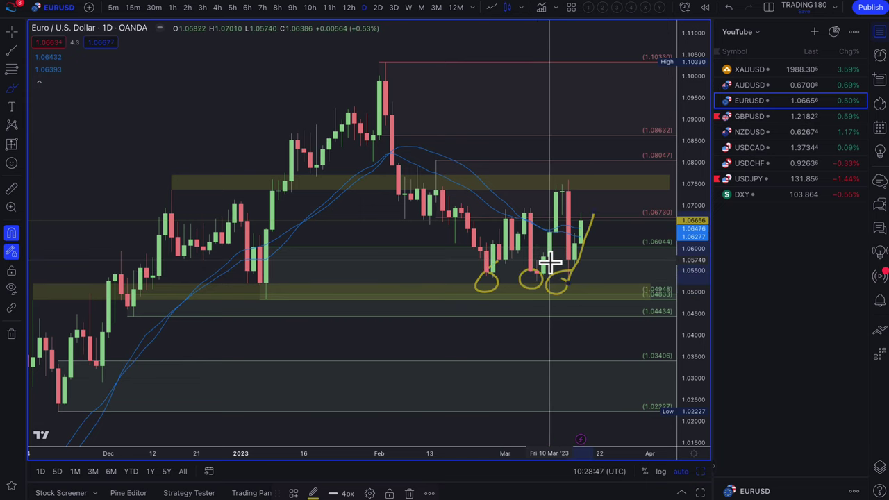
pyautogui.moveTo(545, 273); pyautogui.dragTo(580, 171)
pyautogui.moveTo(490, 273); pyautogui.dragTo(526, 215)
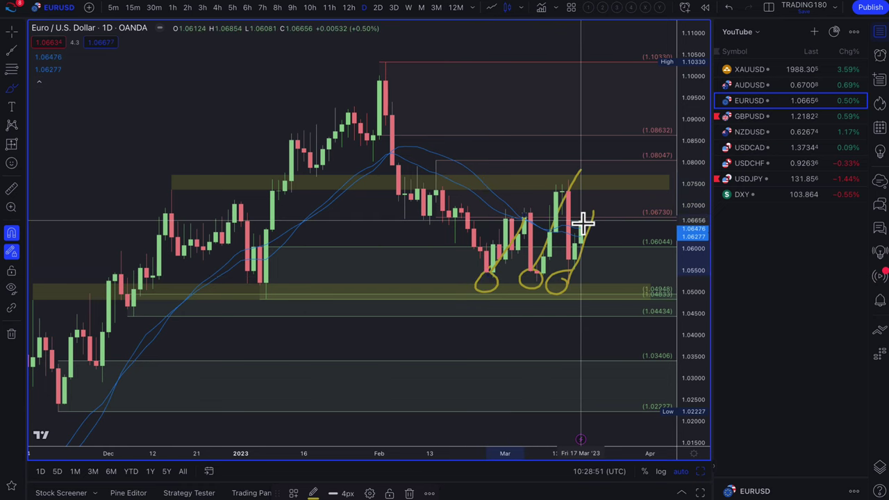
# Brush a projected EURUSD fall from the latest candle into the 1.05 zone, followed by an upward arrow to about 1.07
pyautogui.moveTo(581, 232)
pyautogui.mouseDown()
pyautogui.moveTo(595, 298)
pyautogui.moveTo(659, 200)
pyautogui.mouseUp()
pyautogui.scroll(-2, 607, 260)
pyautogui.scroll(-2, 608, 261)
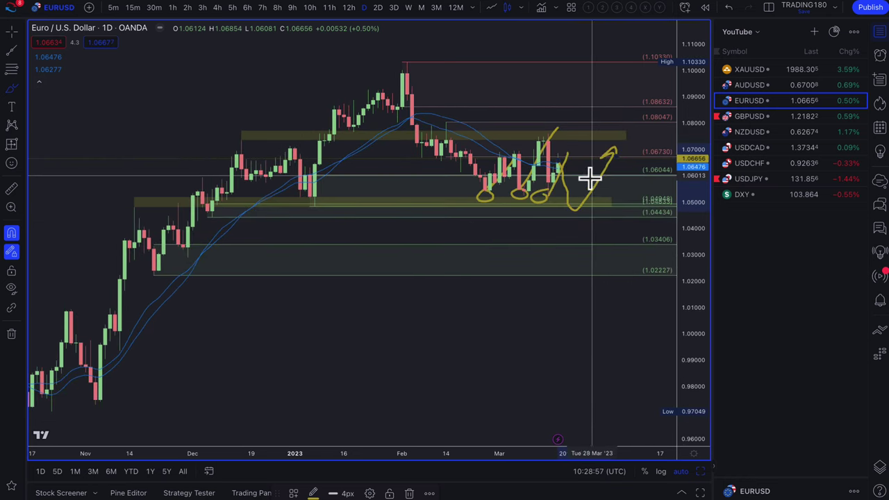
# Brush a stepped upward arrow on EURUSD from the latest candle through the 1.075 zone to about 1.087
pyautogui.scroll(3, 598, 187)
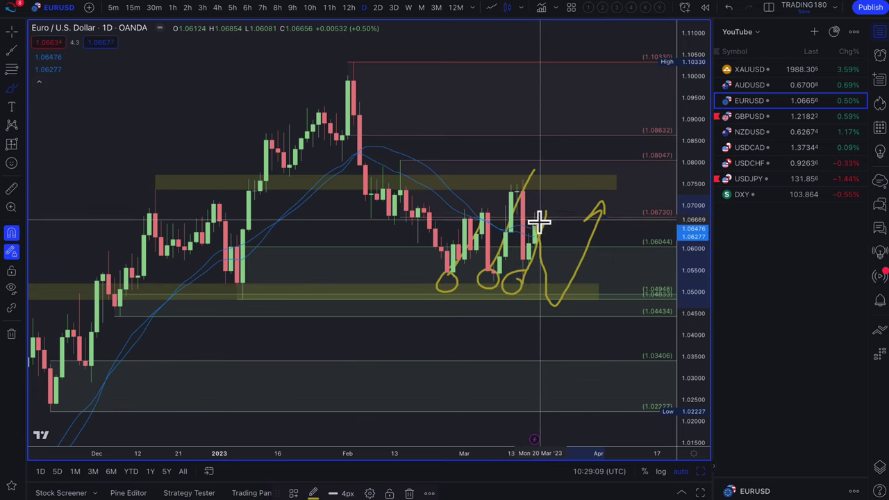
pyautogui.moveTo(536, 222)
pyautogui.mouseDown()
pyautogui.moveTo(549, 194)
pyautogui.moveTo(574, 185)
pyautogui.moveTo(618, 142)
pyautogui.mouseUp()
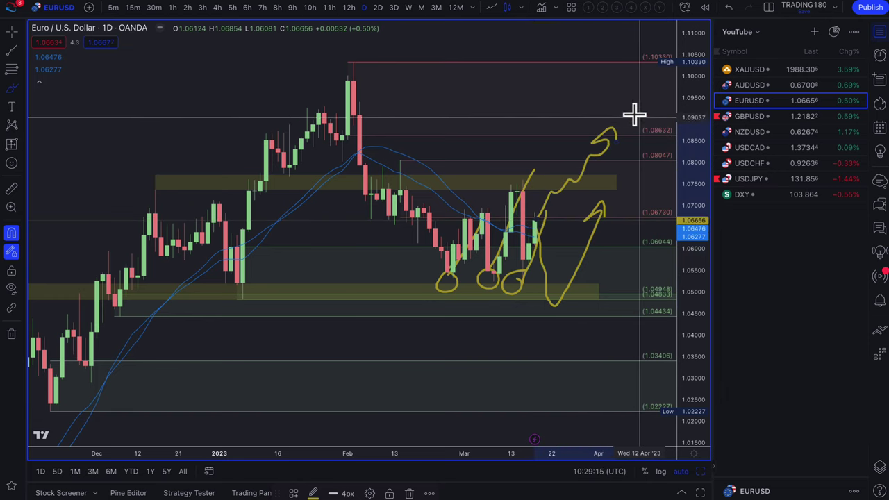
# Open the AUDUSD daily chart from the watchlist
pyautogui.click(755, 90)
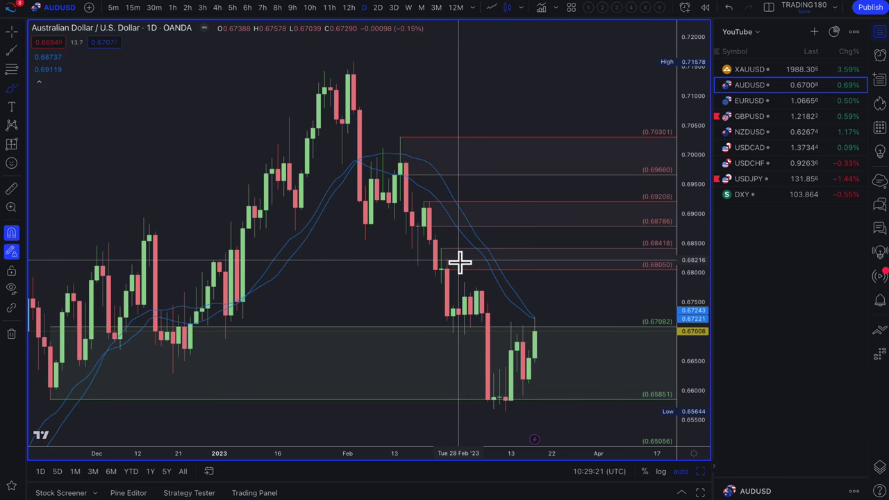
pyautogui.scroll(-3, 417, 296)
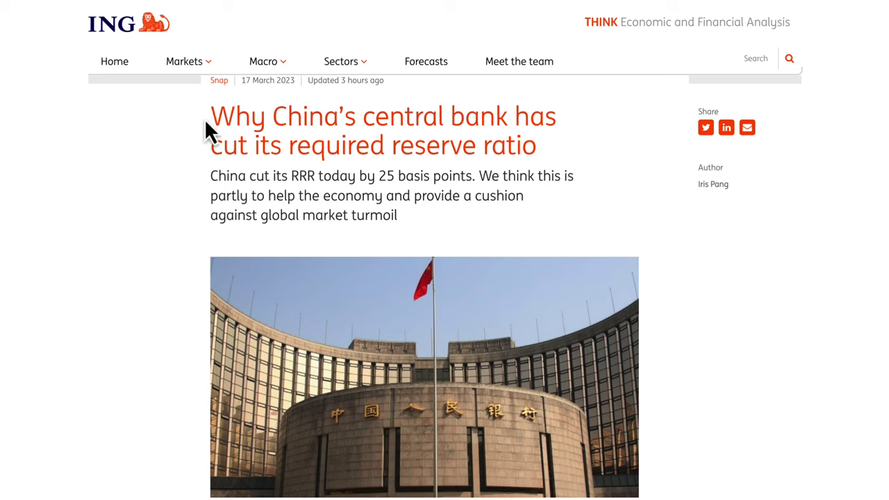
# Read the ING article on China's required reserve ratio cut, highlighting its headline, summary and the paragraph under "PBoC cuts RRR"
pyautogui.moveTo(213, 116); pyautogui.dragTo(407, 217)
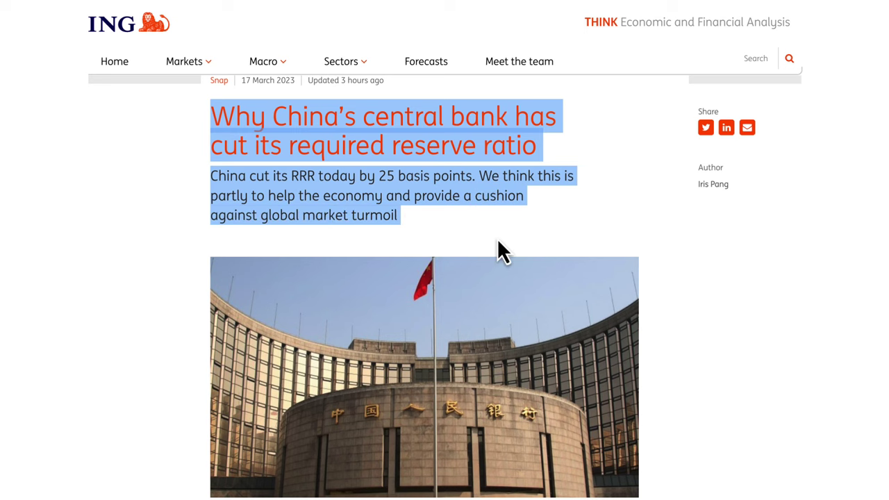
pyautogui.scroll(-5, 500, 247)
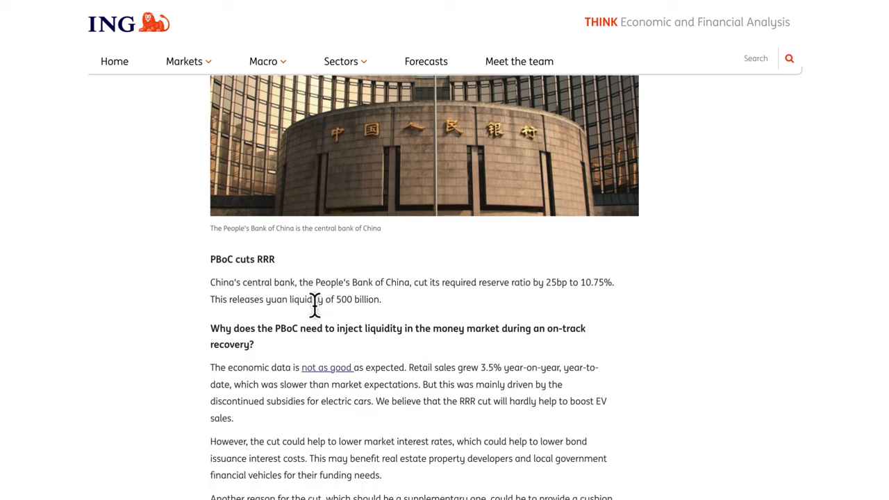
pyautogui.moveTo(225, 285); pyautogui.dragTo(418, 304)
pyautogui.scroll(1, 456, 324)
pyautogui.scroll(5, 456, 323)
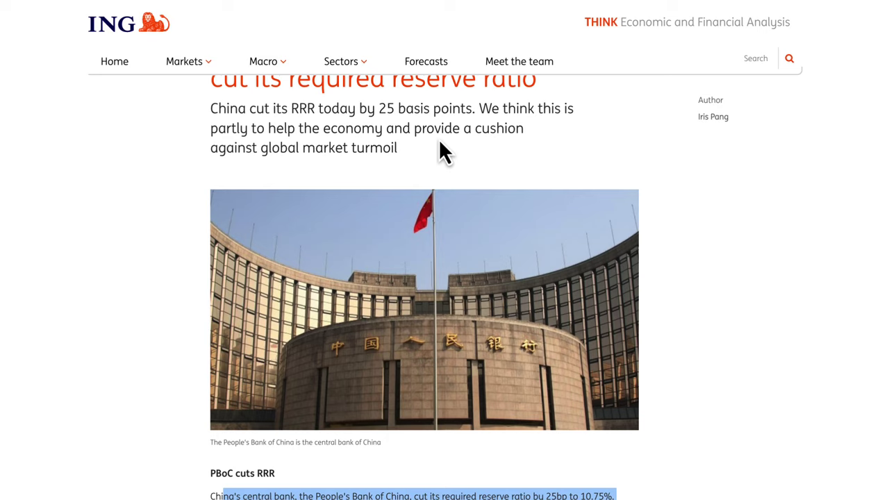
pyautogui.scroll(1, 459, 146)
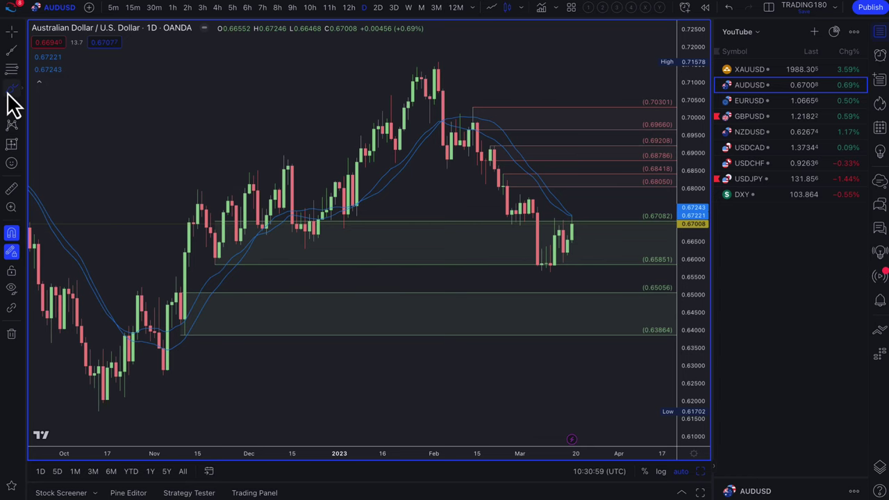
# On AUDUSD, brush a circle around the March lows, a projected fall into the 0.63864–0.65056 zone with a rebound, and a separate upward arrow
pyautogui.click(10, 89)
pyautogui.moveTo(561, 255); pyautogui.dragTo(536, 262)
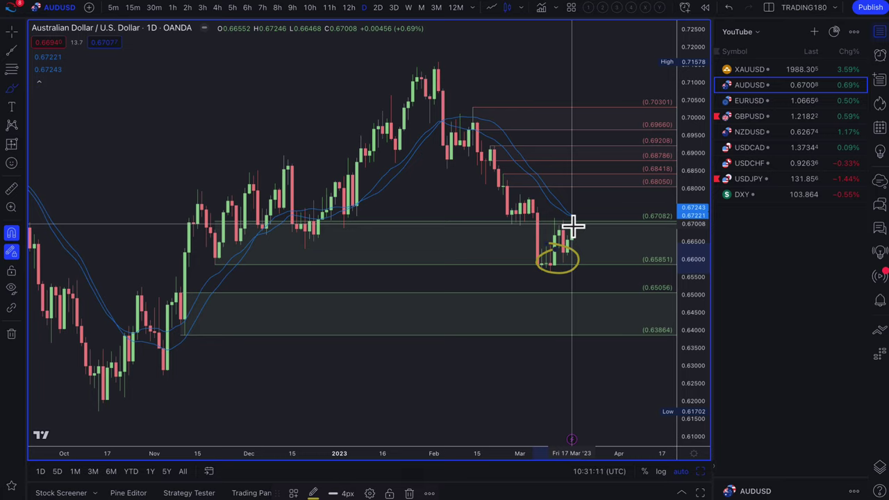
pyautogui.moveTo(574, 226)
pyautogui.mouseDown()
pyautogui.moveTo(615, 311)
pyautogui.moveTo(637, 279)
pyautogui.moveTo(639, 292)
pyautogui.moveTo(590, 317)
pyautogui.moveTo(617, 308)
pyautogui.moveTo(611, 316)
pyautogui.mouseUp()
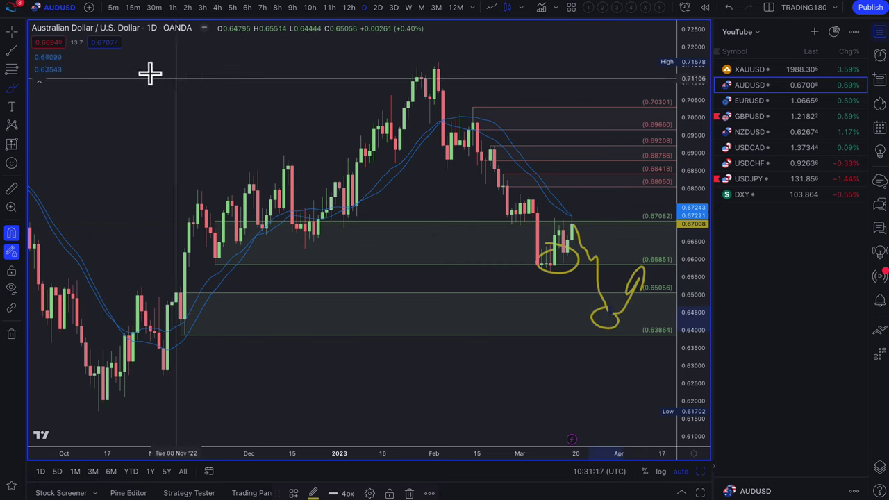
pyautogui.moveTo(228, 137)
pyautogui.mouseDown()
pyautogui.moveTo(221, 88)
pyautogui.moveTo(243, 82)
pyautogui.mouseUp()
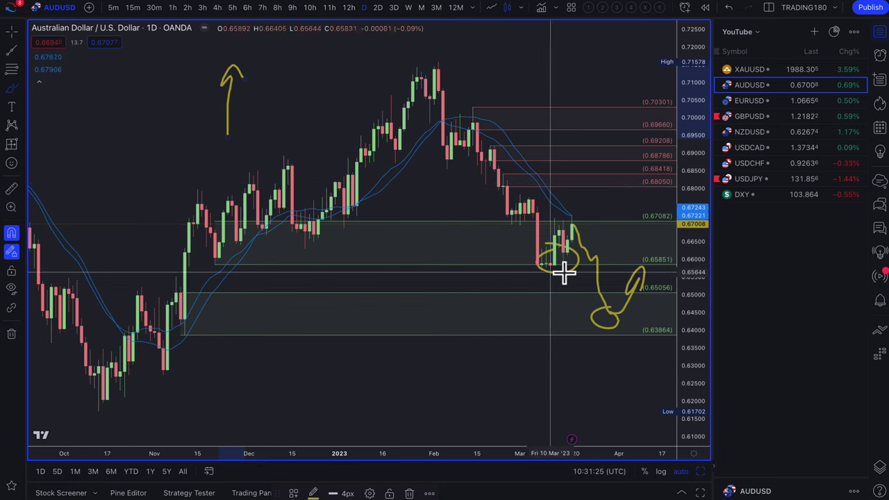
# Open the XAUUSD chart and brush a circle around the late February–March lows above the yellow 1810 zone
pyautogui.click(753, 73)
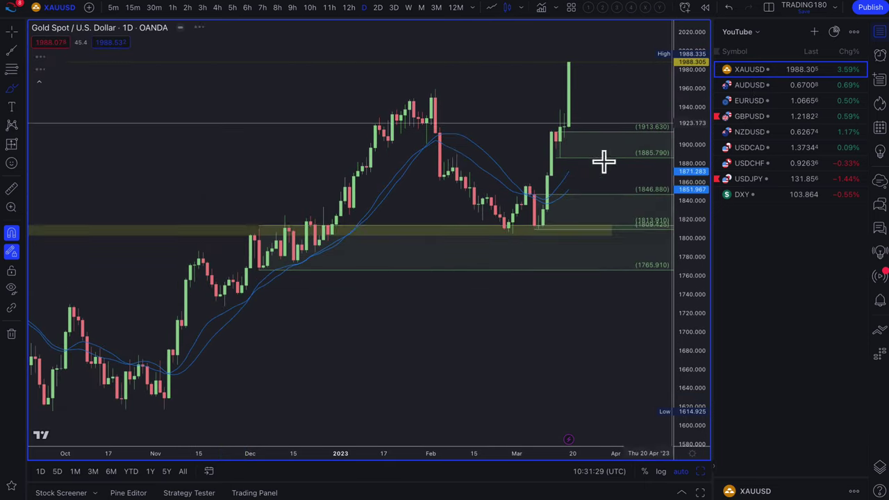
pyautogui.scroll(1, 439, 273)
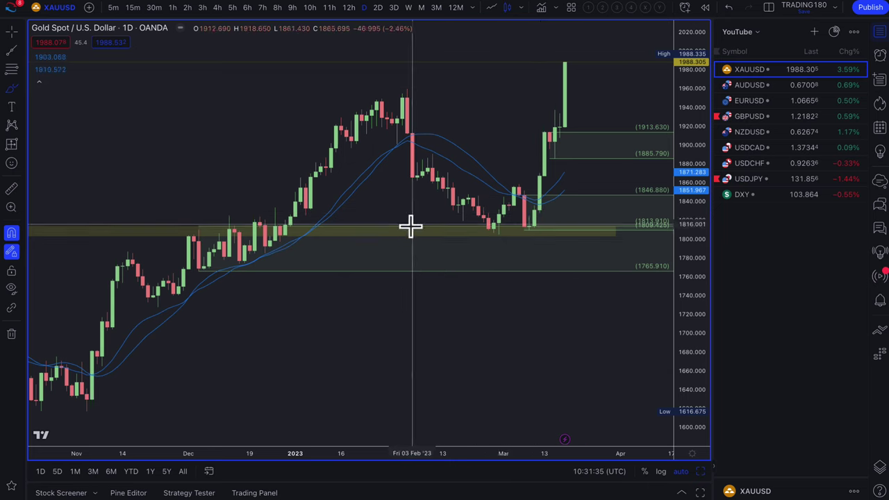
pyautogui.moveTo(540, 204)
pyautogui.mouseDown()
pyautogui.moveTo(468, 228)
pyautogui.moveTo(510, 202)
pyautogui.mouseUp()
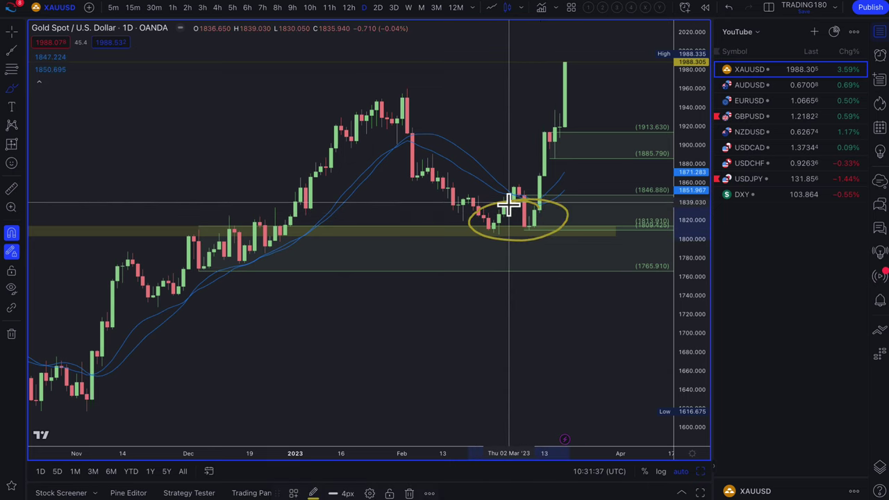
# Brush horizontal strokes across XAUUSD's July–November 2022 price action, stacked between about 1765 and 1635
pyautogui.scroll(-10, 509, 255)
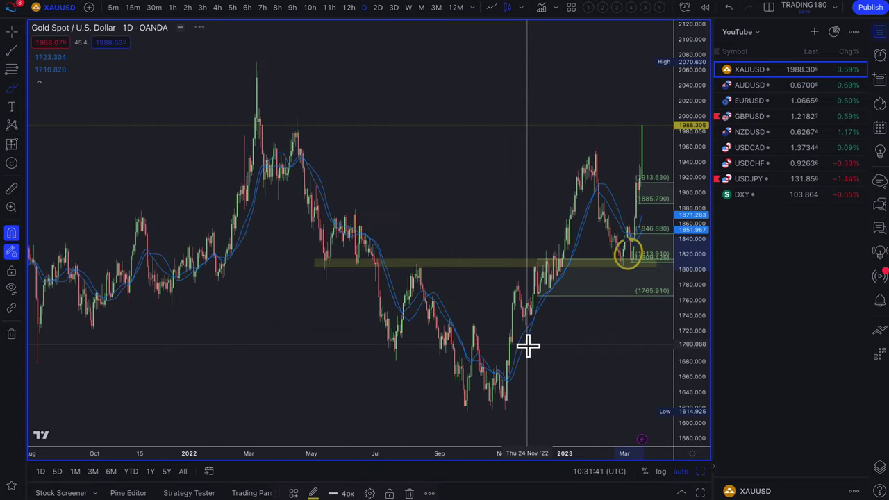
pyautogui.moveTo(354, 296); pyautogui.dragTo(468, 296)
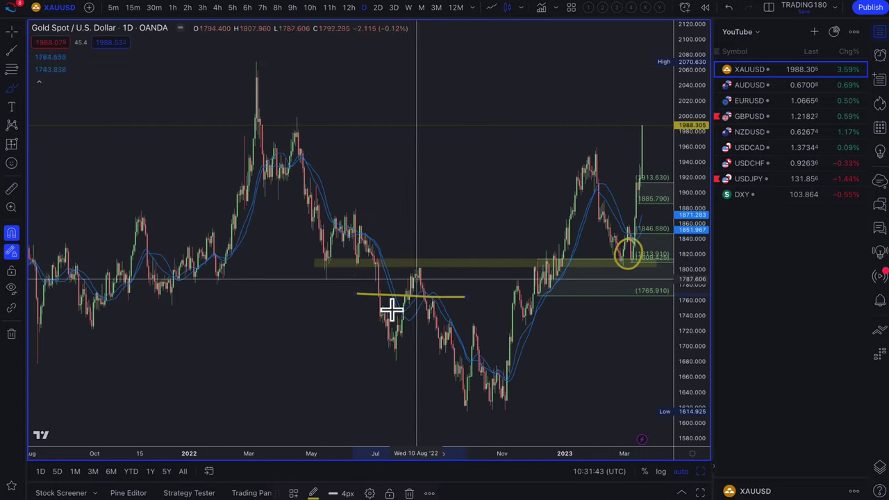
pyautogui.moveTo(373, 318); pyautogui.dragTo(455, 319)
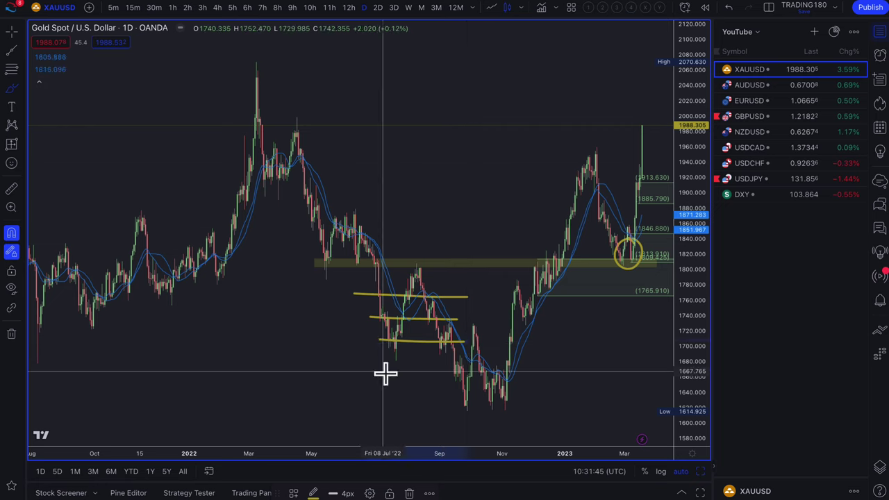
pyautogui.moveTo(433, 395); pyautogui.dragTo(537, 396)
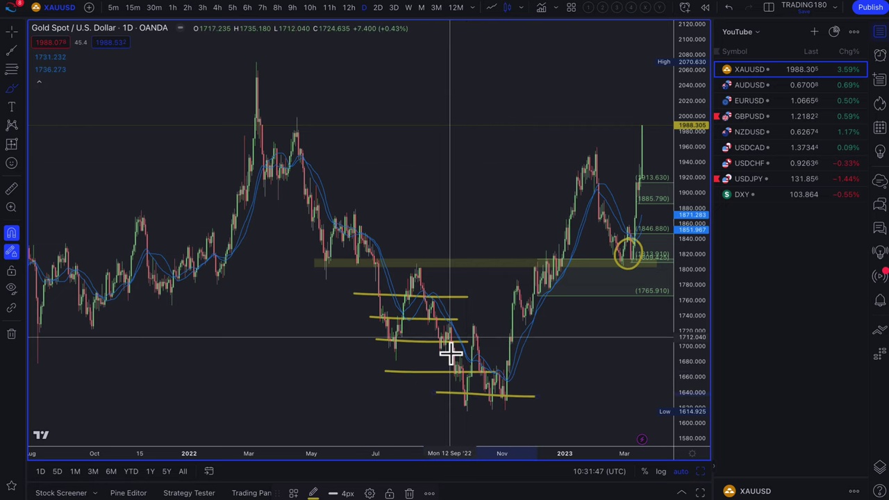
pyautogui.moveTo(452, 342); pyautogui.dragTo(508, 355)
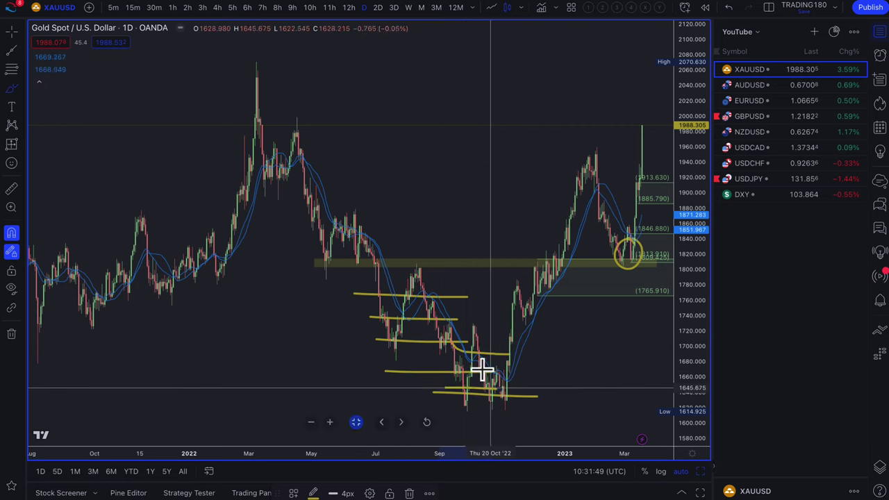
pyautogui.moveTo(370, 307); pyautogui.dragTo(420, 307)
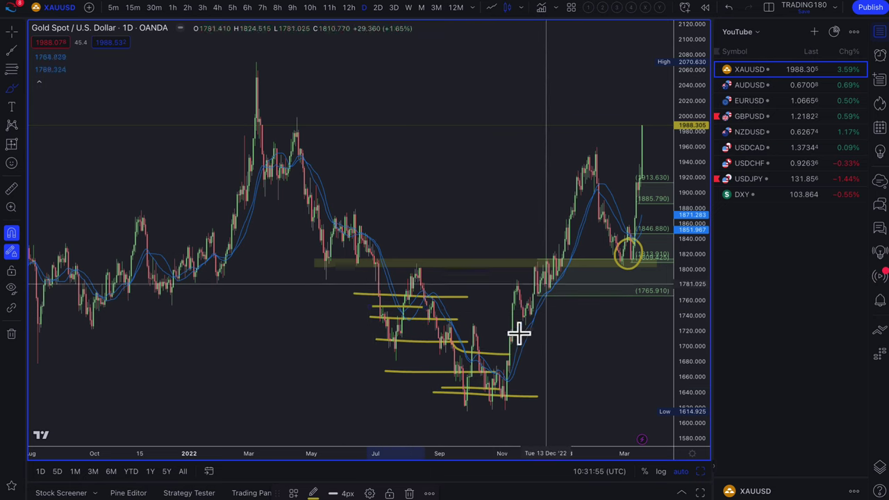
# Brush a projected XAUUSD pullback into the 1885.790–1913.630 zone with a rebound arrow, circling the turning point and the moving averages
pyautogui.scroll(4, 587, 156)
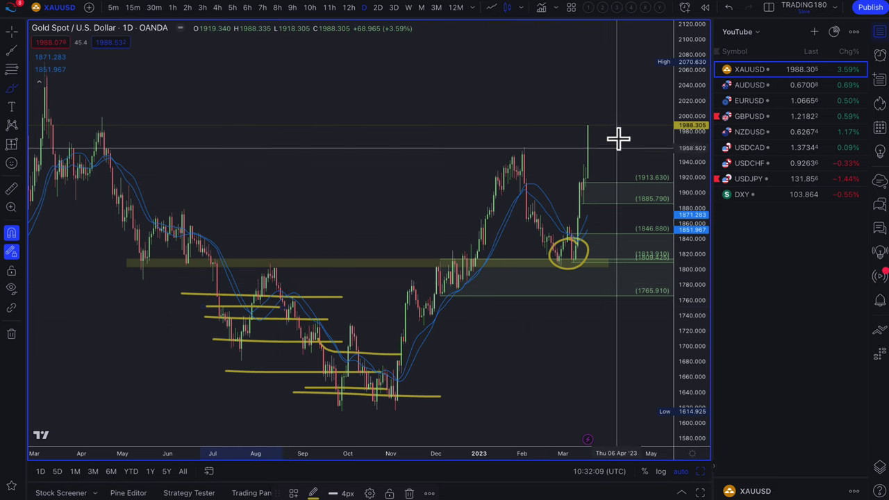
pyautogui.scroll(5, 629, 168)
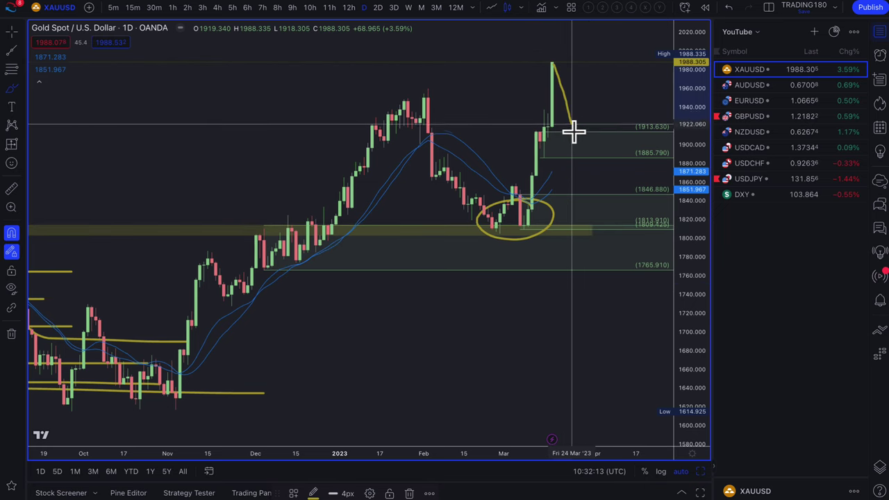
pyautogui.scroll(4, 587, 169)
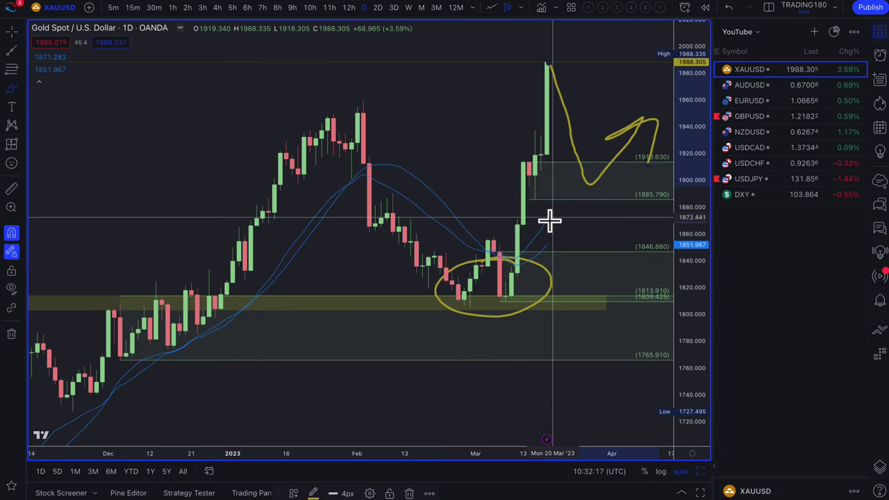
pyautogui.moveTo(550, 220); pyautogui.dragTo(548, 255)
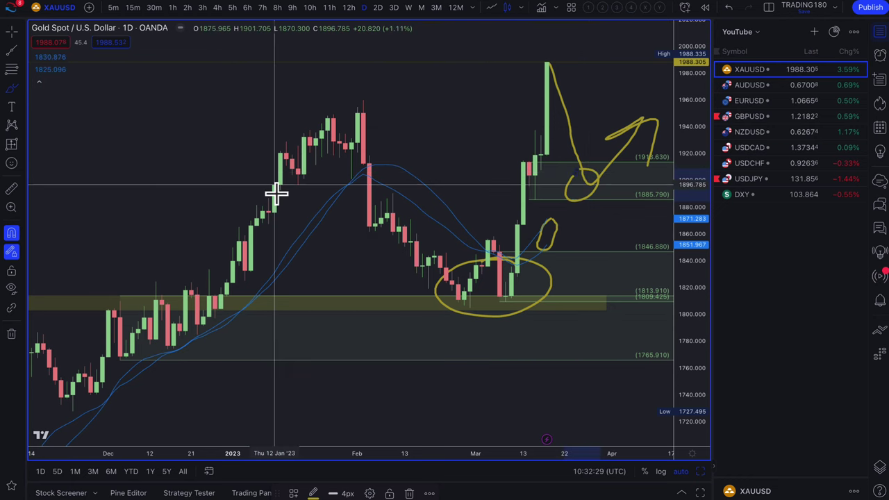
# Draw a zone from 1973.395 to 1998.460 at the 18 April 2022 XAUUSD high and apply the "1. SUPPLY" template
pyautogui.click(11, 90)
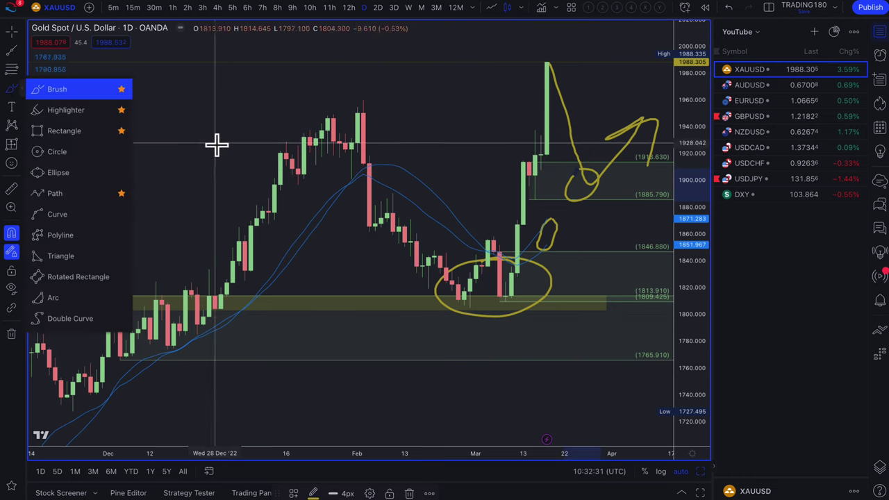
pyautogui.scroll(-10, 528, 124)
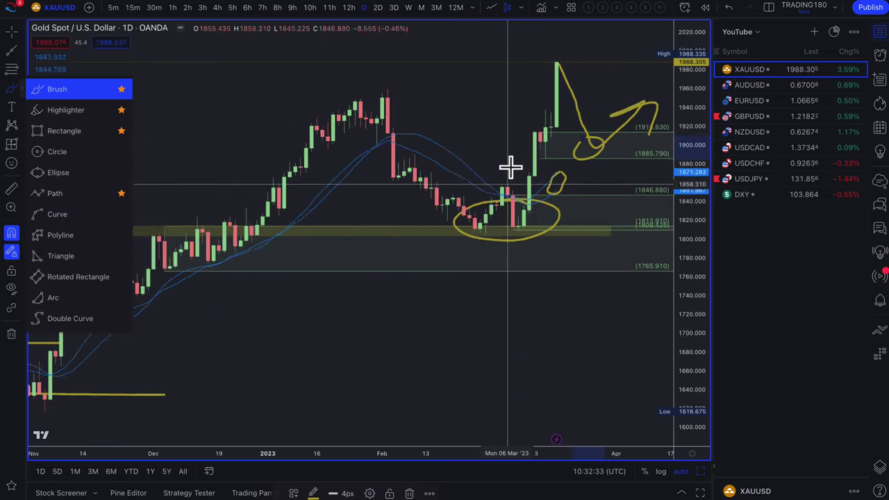
pyautogui.click(383, 128)
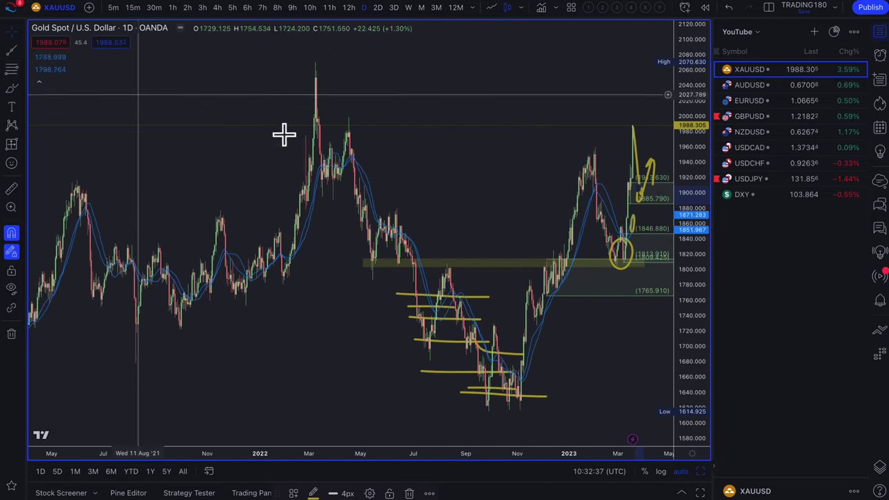
pyautogui.hotkey('alt', 'f')
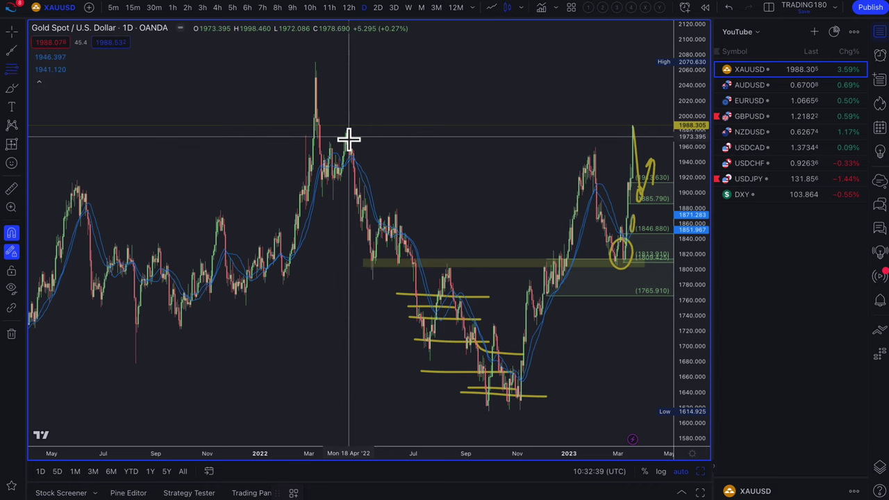
pyautogui.moveTo(348, 139); pyautogui.dragTo(349, 123)
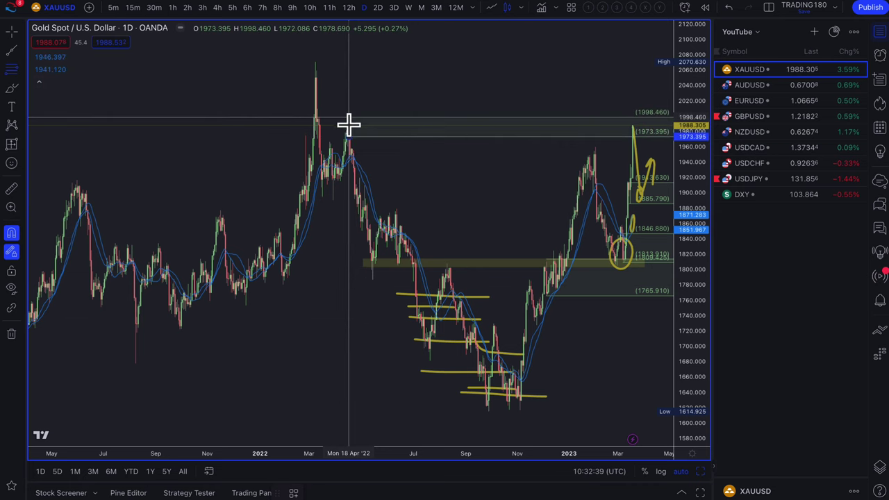
pyautogui.click(293, 493)
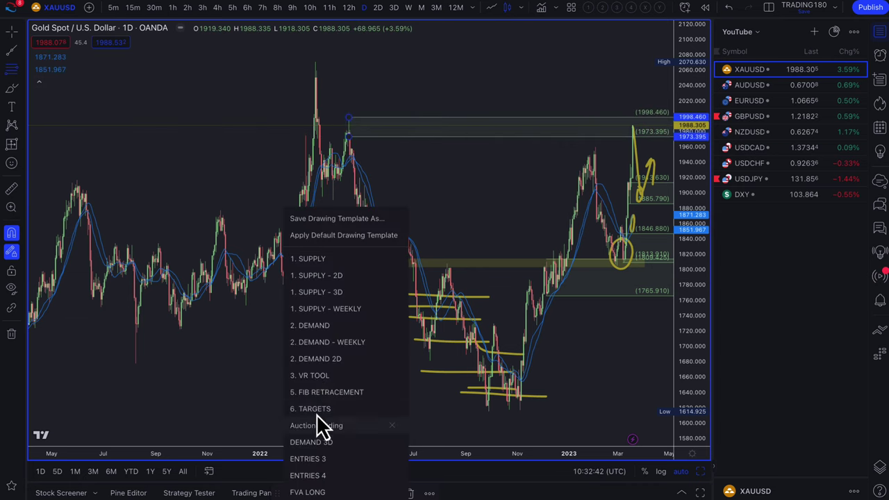
pyautogui.click(327, 261)
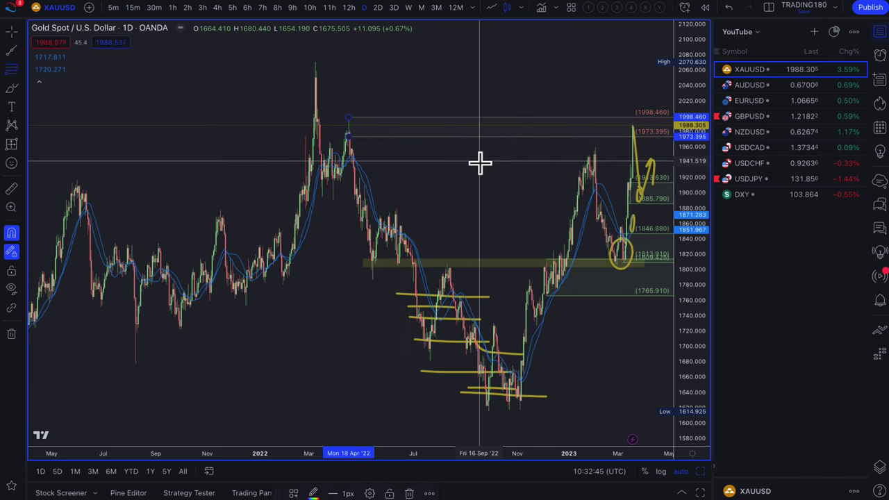
# Brush a circle in the XAUUSD demand zone between 1813.910 and 1846.880, around early April 2023
pyautogui.scroll(5, 480, 162)
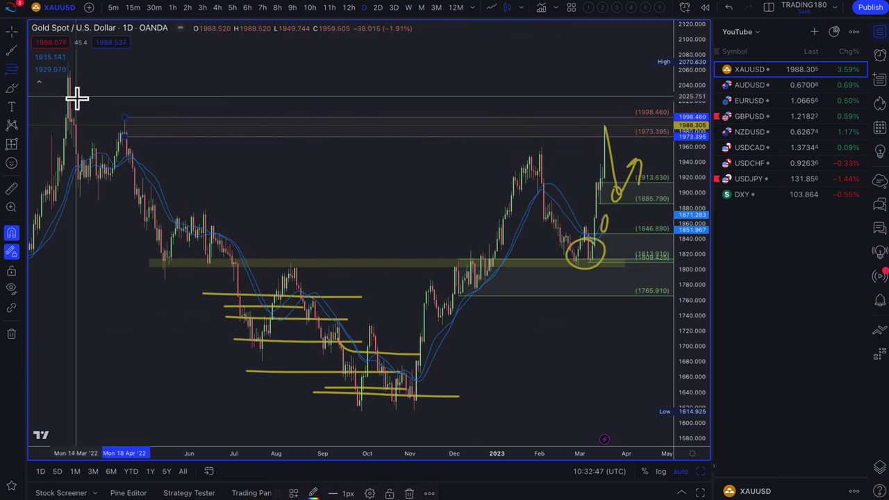
pyautogui.click(11, 89)
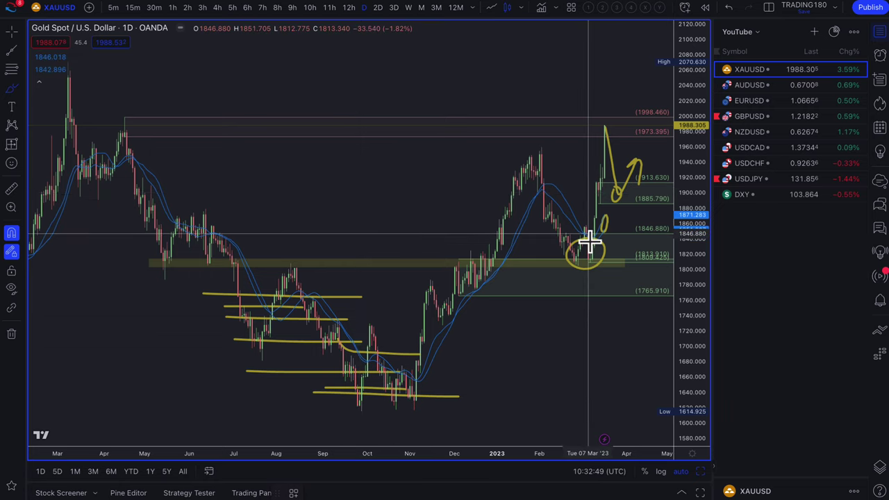
pyautogui.scroll(5, 589, 242)
pyautogui.scroll(3, 589, 242)
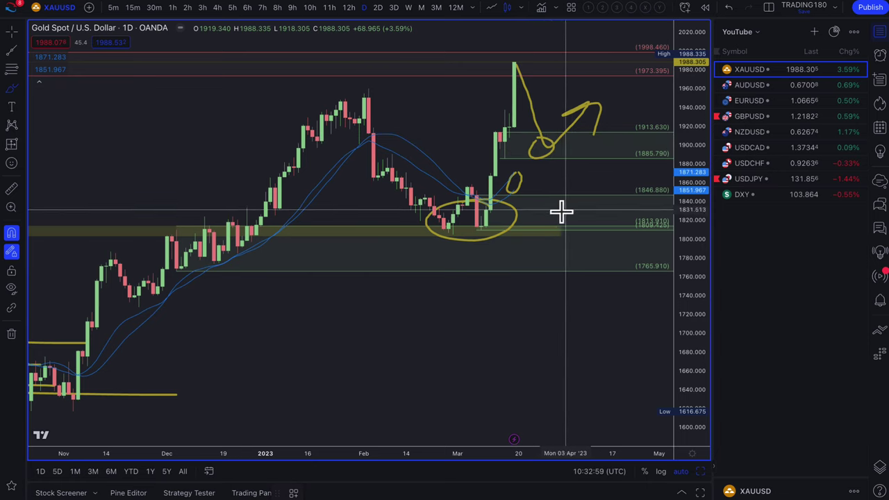
pyautogui.moveTo(547, 214); pyautogui.dragTo(584, 205)
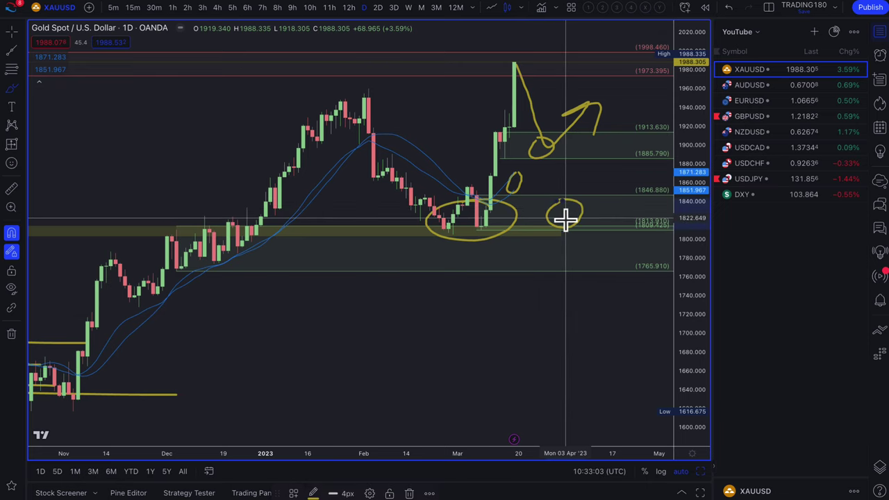
# Brush rising arrows from the 1813.910–1846.880 zone and the early March low, and circle the March high and the December–March price swing
pyautogui.moveTo(565, 220)
pyautogui.mouseDown()
pyautogui.moveTo(610, 176)
pyautogui.moveTo(628, 182)
pyautogui.mouseUp()
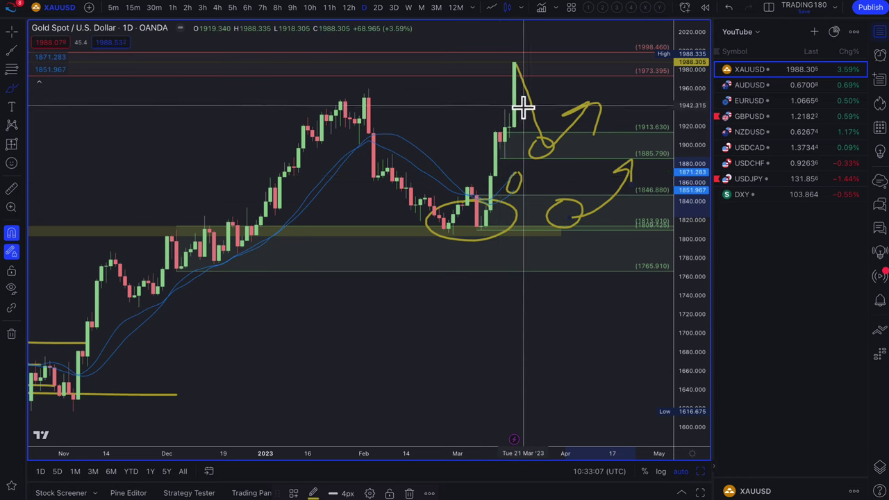
pyautogui.moveTo(522, 70); pyautogui.dragTo(533, 73)
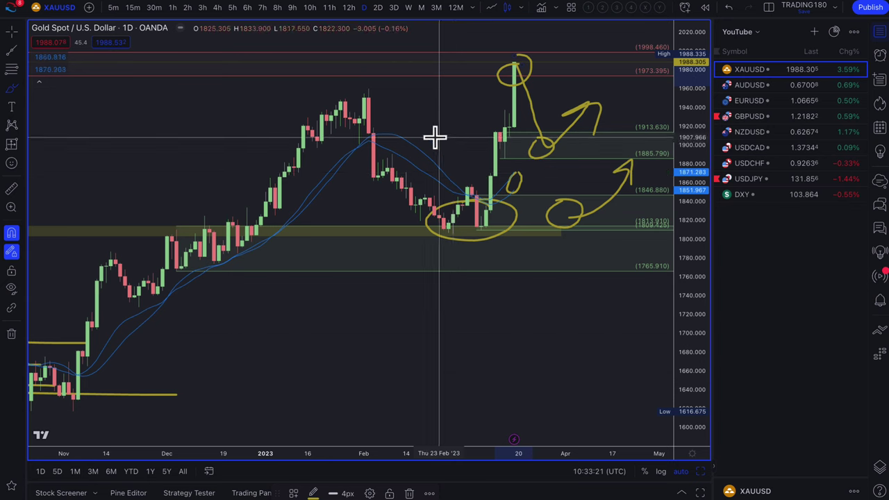
pyautogui.moveTo(425, 103)
pyautogui.mouseDown()
pyautogui.moveTo(298, 90)
pyautogui.moveTo(396, 260)
pyautogui.moveTo(506, 228)
pyautogui.moveTo(415, 99)
pyautogui.mouseUp()
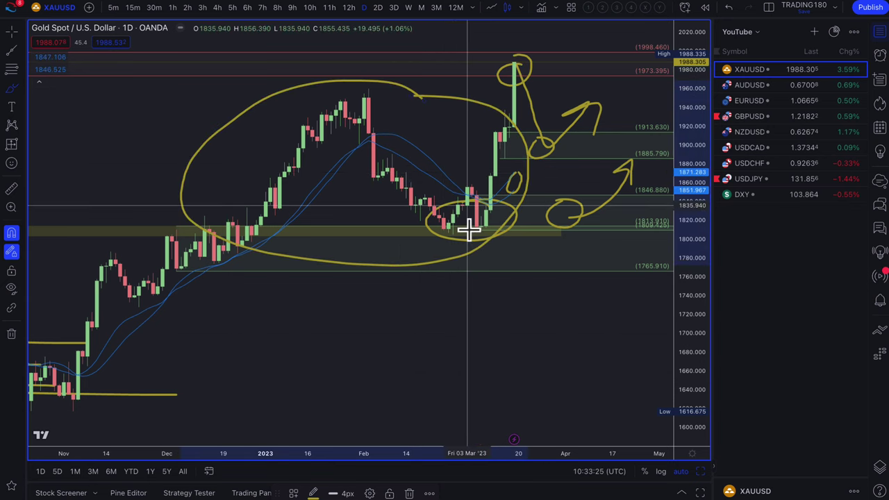
pyautogui.moveTo(621, 65); pyautogui.dragTo(615, 88)
# Handwrite "FA" and "RoRo" with the brush above the November–December 2022 XAUUSD candles
pyautogui.moveTo(119, 100)
pyautogui.mouseDown()
pyautogui.moveTo(93, 105)
pyautogui.moveTo(87, 142)
pyautogui.moveTo(125, 132)
pyautogui.moveTo(163, 159)
pyautogui.mouseUp()
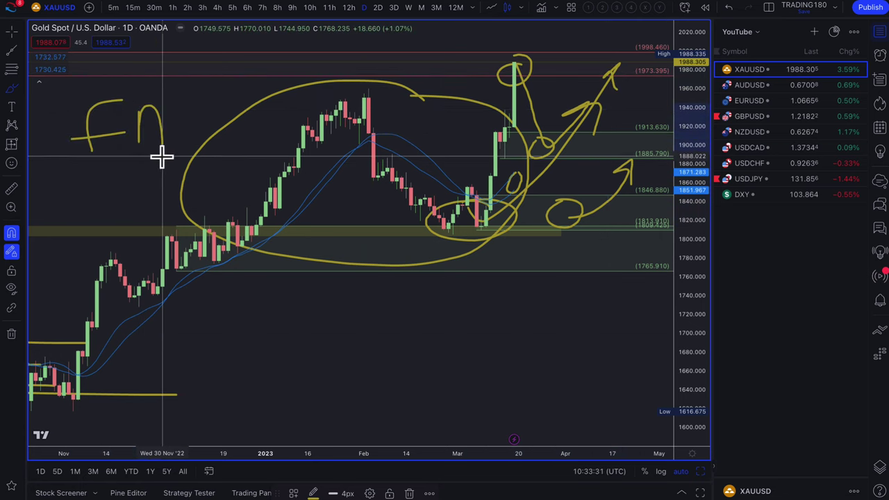
pyautogui.moveTo(134, 132); pyautogui.dragTo(169, 127)
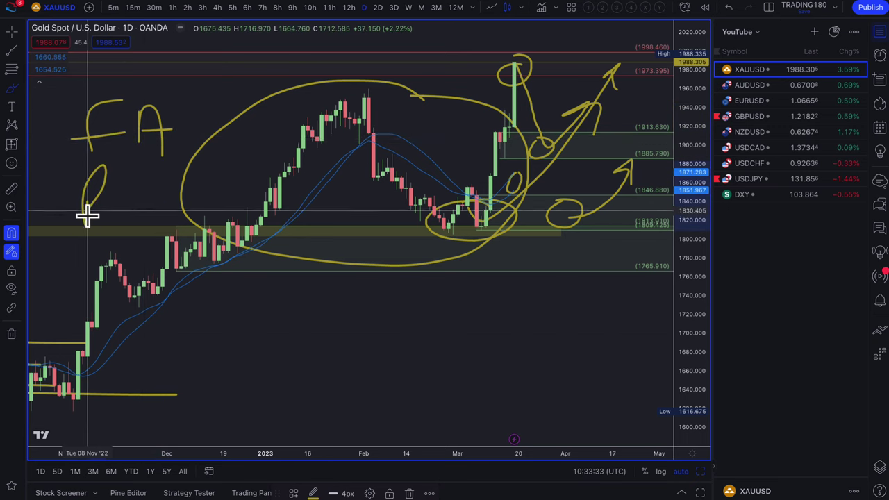
pyautogui.moveTo(119, 208)
pyautogui.mouseDown()
pyautogui.moveTo(198, 183)
pyautogui.moveTo(186, 183)
pyautogui.moveTo(184, 205)
pyautogui.mouseUp()
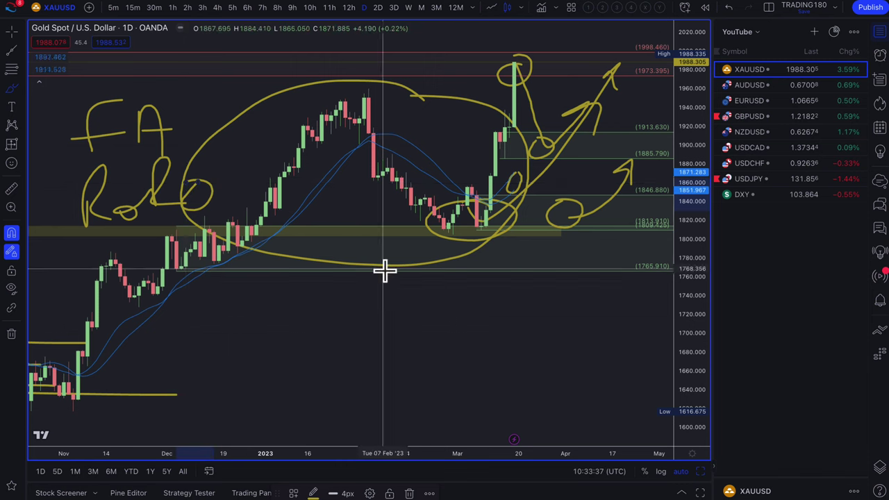
# Brush an arrow tracing XAUUSD's swings from the November 2022 low to the March 2023 high, and circle the February–March lows
pyautogui.scroll(-3, 483, 328)
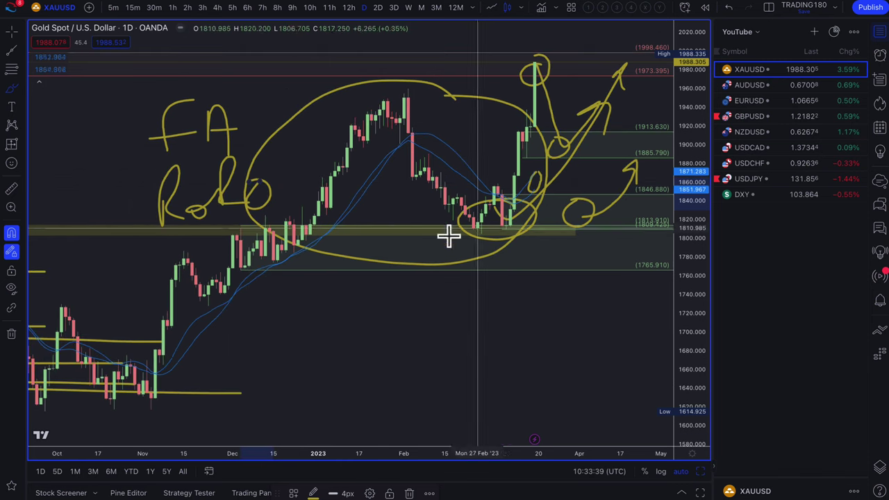
pyautogui.moveTo(154, 389)
pyautogui.mouseDown()
pyautogui.moveTo(170, 306)
pyautogui.moveTo(208, 268)
pyautogui.moveTo(299, 240)
pyautogui.moveTo(382, 111)
pyautogui.moveTo(482, 242)
pyautogui.moveTo(505, 215)
pyautogui.moveTo(551, 72)
pyautogui.moveTo(567, 73)
pyautogui.mouseUp()
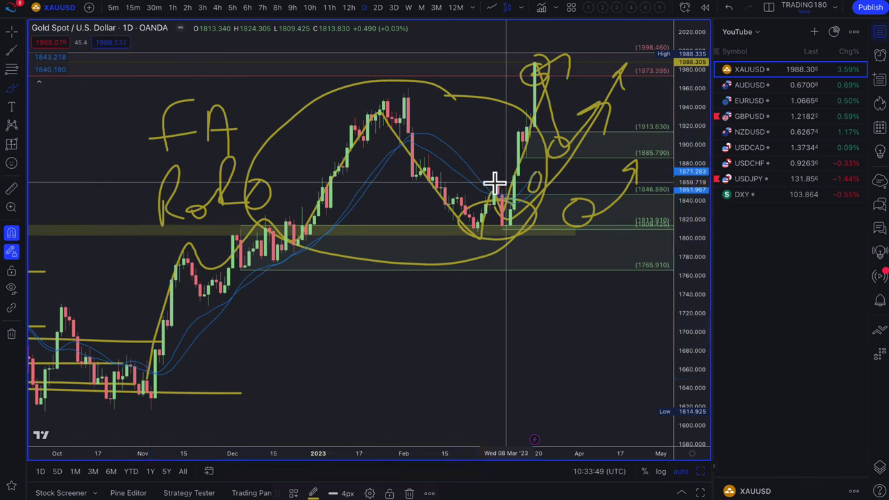
pyautogui.moveTo(494, 182)
pyautogui.mouseDown()
pyautogui.moveTo(510, 246)
pyautogui.moveTo(476, 188)
pyautogui.moveTo(438, 186)
pyautogui.mouseUp()
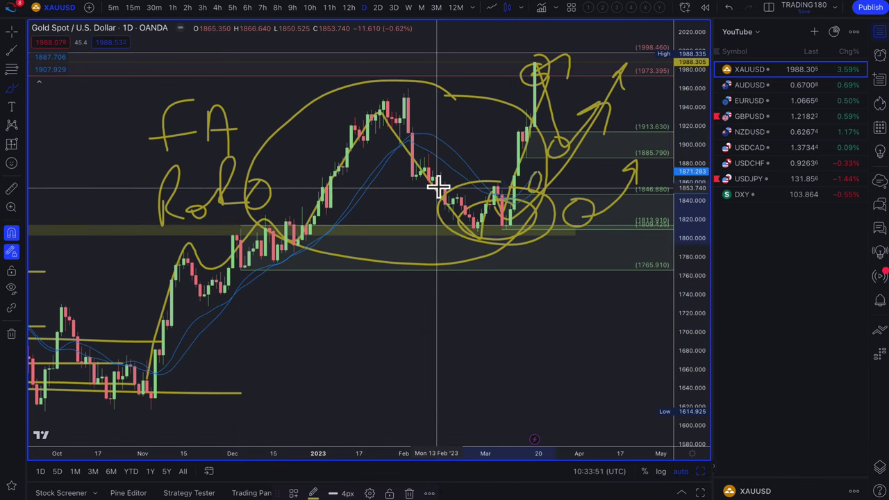